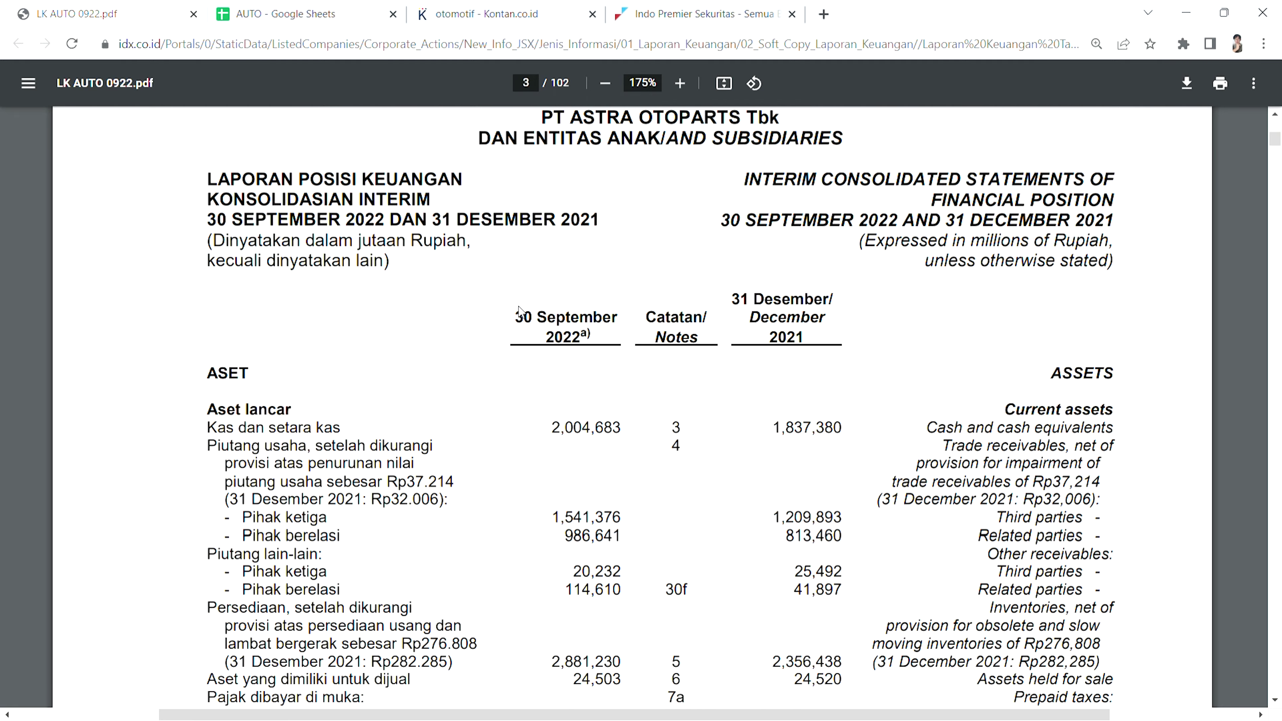
- Examine the current assets section of the Astra Otoparts interim statement of financial position, down to total current assets
{"action": "scroll", "coordinate": [522, 311], "scroll_direction": "down", "scroll_amount": 2}
{"action": "scroll", "coordinate": [520, 311], "scroll_direction": "up", "scroll_amount": 6}
{"action": "scroll", "coordinate": [521, 312], "scroll_direction": "down", "scroll_amount": 5}
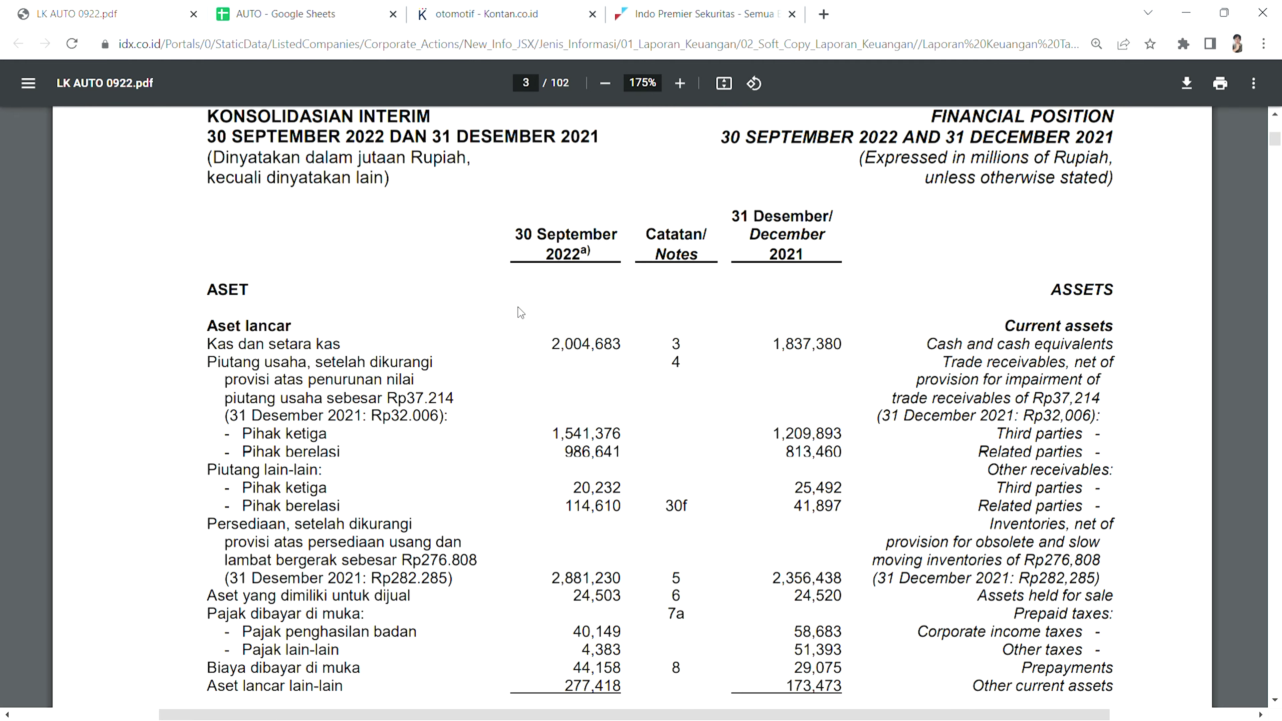
{"action": "scroll", "coordinate": [521, 316], "scroll_direction": "down", "scroll_amount": 2}
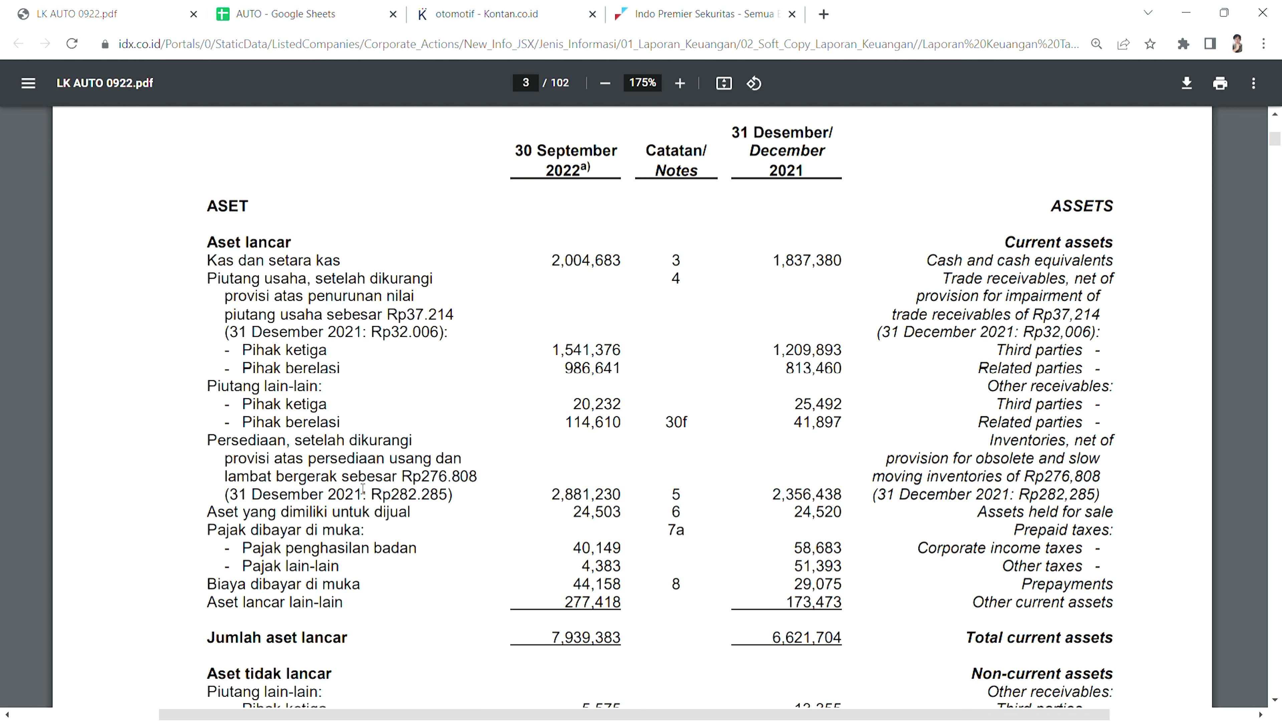
{"action": "scroll", "coordinate": [676, 556], "scroll_direction": "down", "scroll_amount": 3}
{"action": "scroll", "coordinate": [676, 555], "scroll_direction": "up", "scroll_amount": 1}
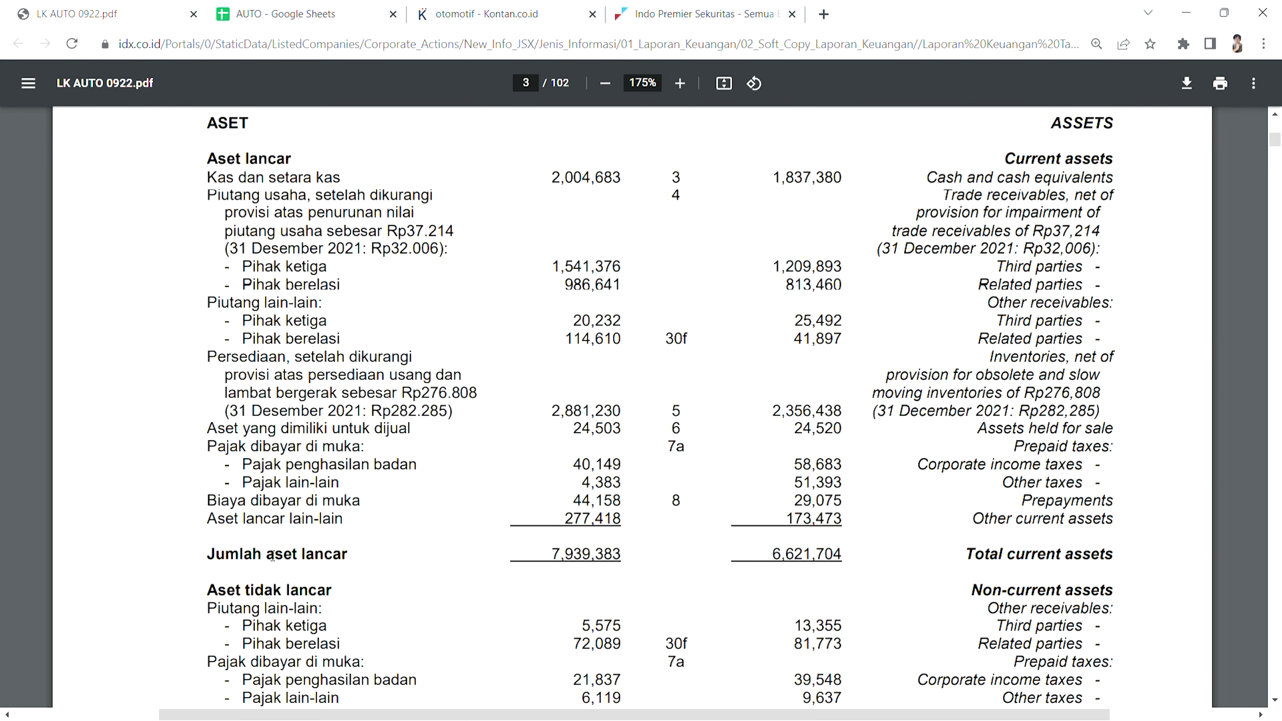
{"action": "left_click_drag", "start_coordinate": [267, 556], "coordinate": [352, 562]}
{"action": "left_click", "coordinate": [352, 563]}
{"action": "scroll", "coordinate": [646, 617], "scroll_direction": "up", "scroll_amount": 1}
{"action": "scroll", "coordinate": [645, 617], "scroll_direction": "down", "scroll_amount": 3}
{"action": "scroll", "coordinate": [600, 454], "scroll_direction": "up", "scroll_amount": 3}
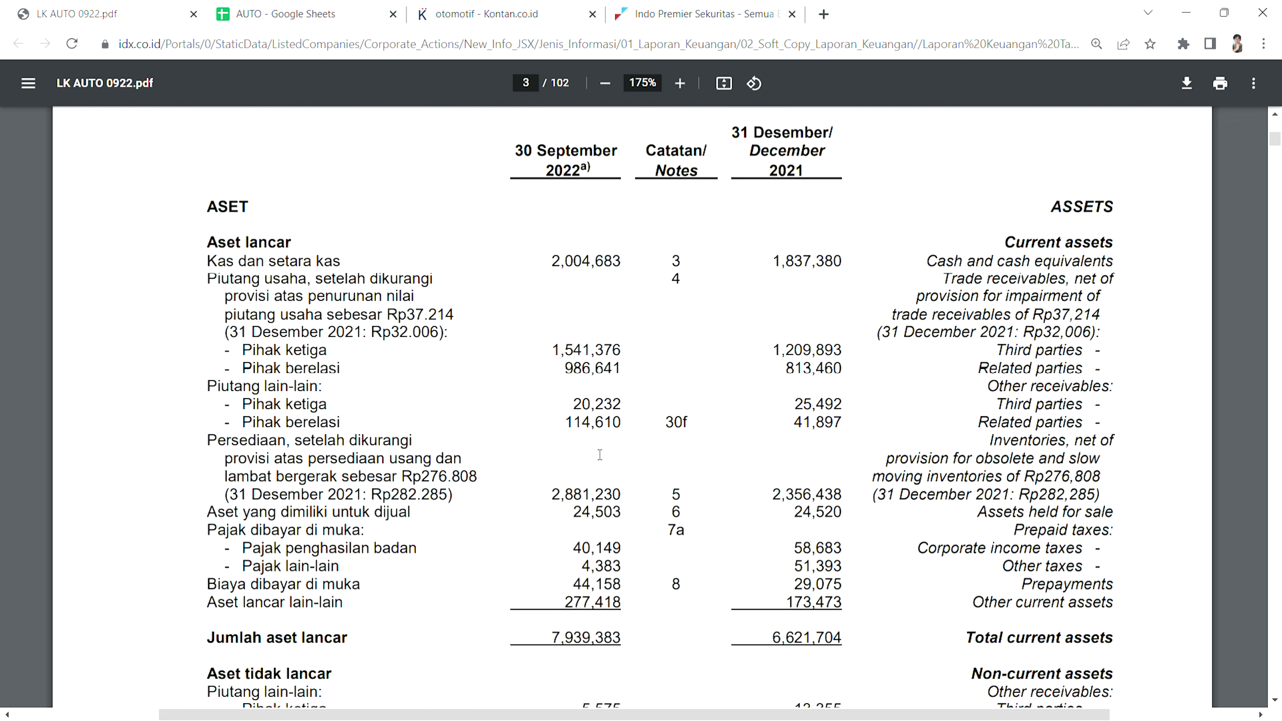
- Examine the non-current assets and total assets for 30 September 2022 alongside the total current assets
{"action": "scroll", "coordinate": [627, 473], "scroll_direction": "down", "scroll_amount": 5}
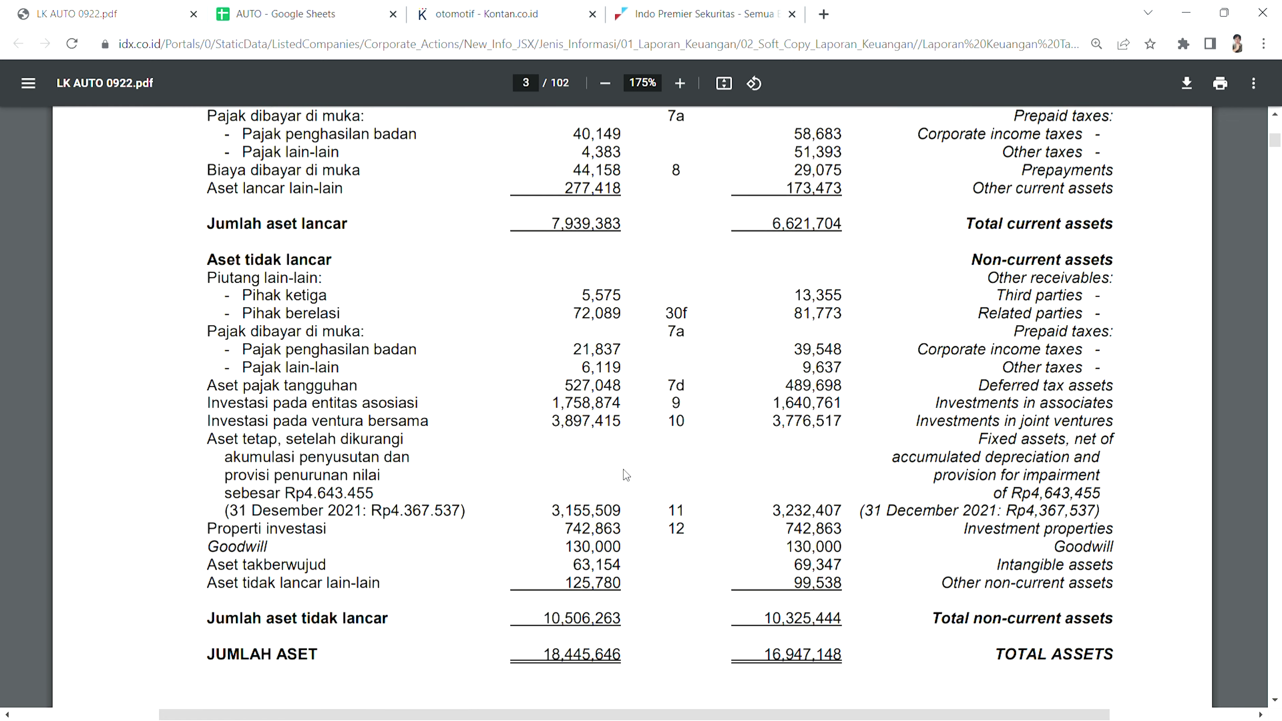
{"action": "scroll", "coordinate": [627, 475], "scroll_direction": "up", "scroll_amount": 1}
{"action": "scroll", "coordinate": [557, 459], "scroll_direction": "down", "scroll_amount": 4}
{"action": "scroll", "coordinate": [591, 292], "scroll_direction": "up", "scroll_amount": 4}
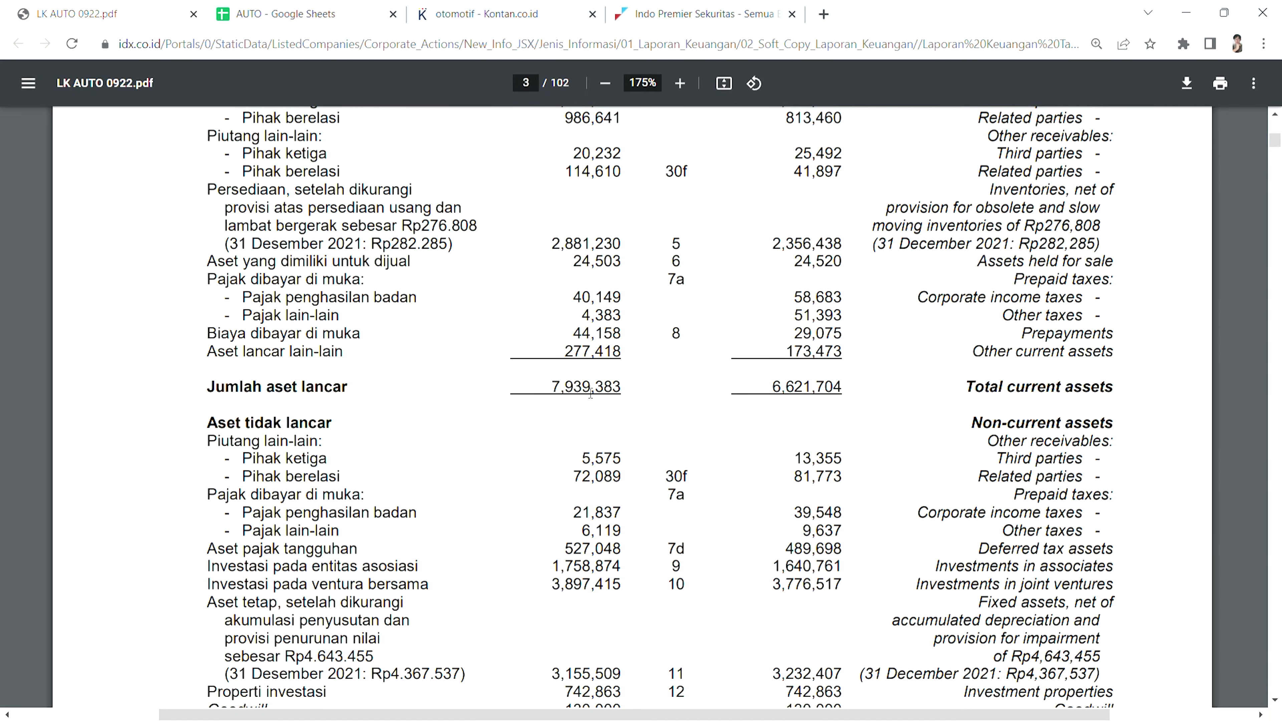
{"action": "scroll", "coordinate": [591, 394], "scroll_direction": "down", "scroll_amount": 3}
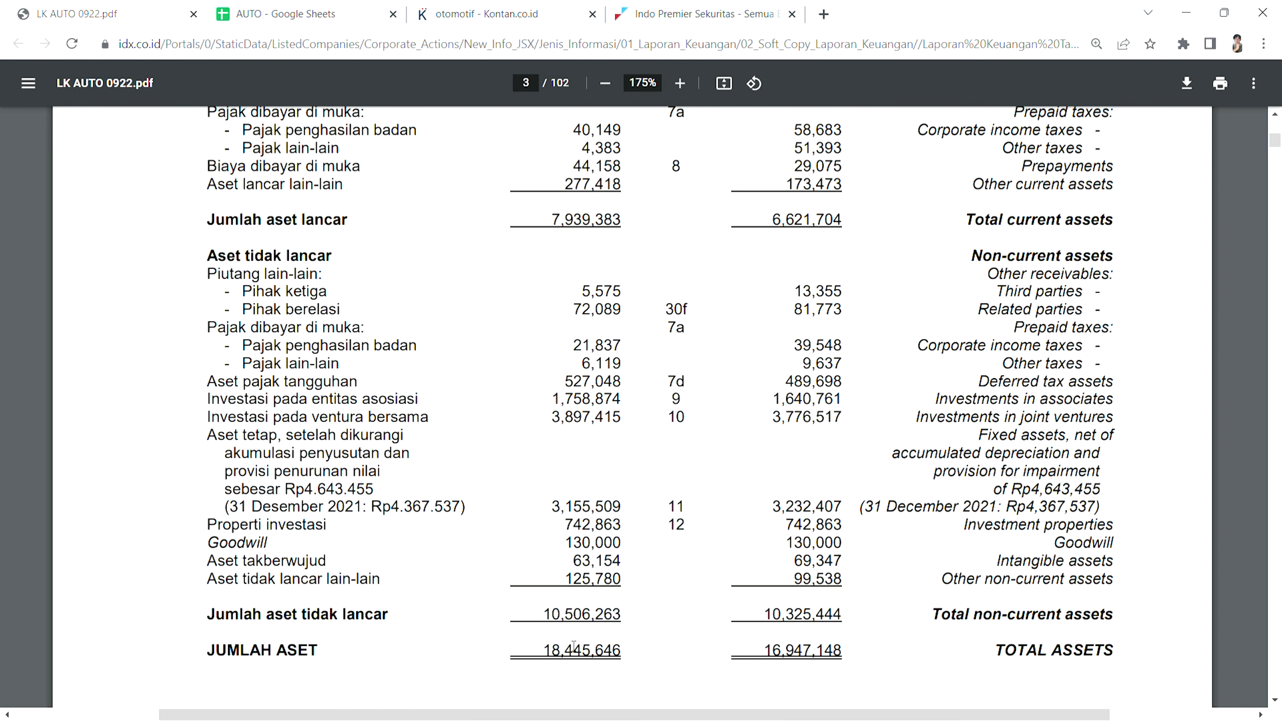
{"action": "scroll", "coordinate": [573, 646], "scroll_direction": "down", "scroll_amount": 3}
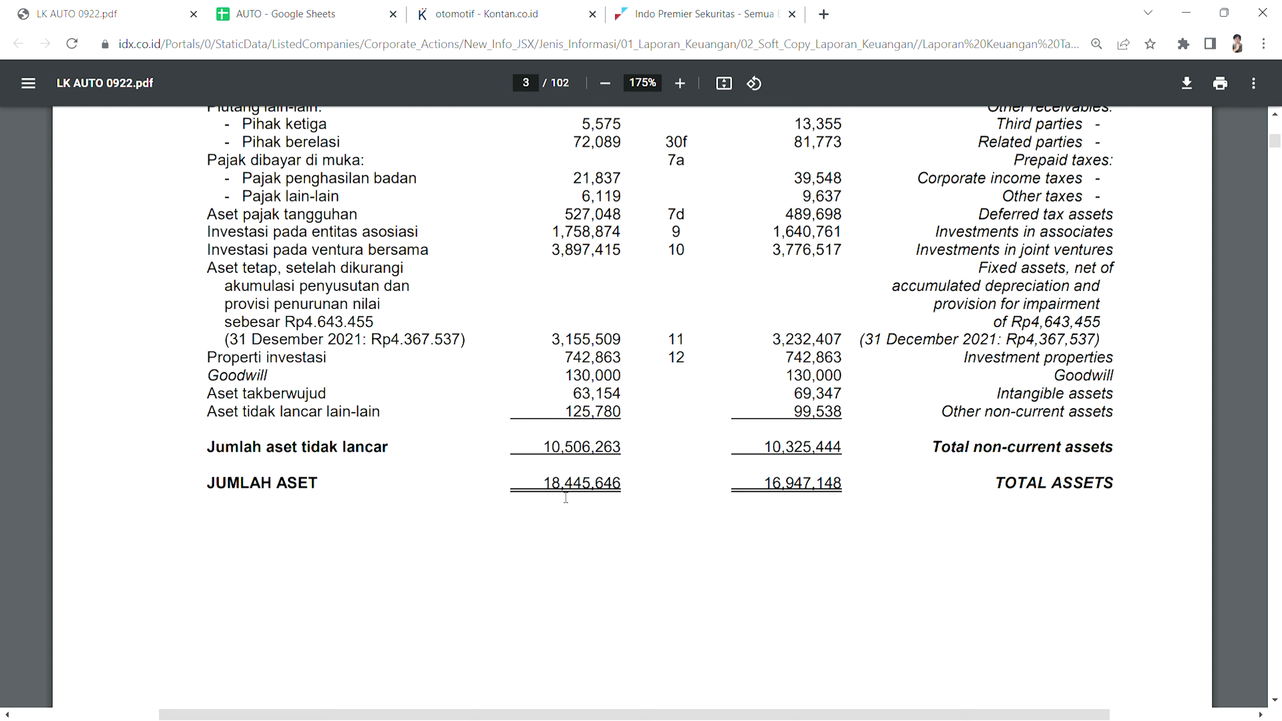
{"action": "scroll", "coordinate": [691, 538], "scroll_direction": "up", "scroll_amount": 6}
{"action": "scroll", "coordinate": [695, 557], "scroll_direction": "down", "scroll_amount": 5}
{"action": "scroll", "coordinate": [437, 354], "scroll_direction": "up", "scroll_amount": 5}
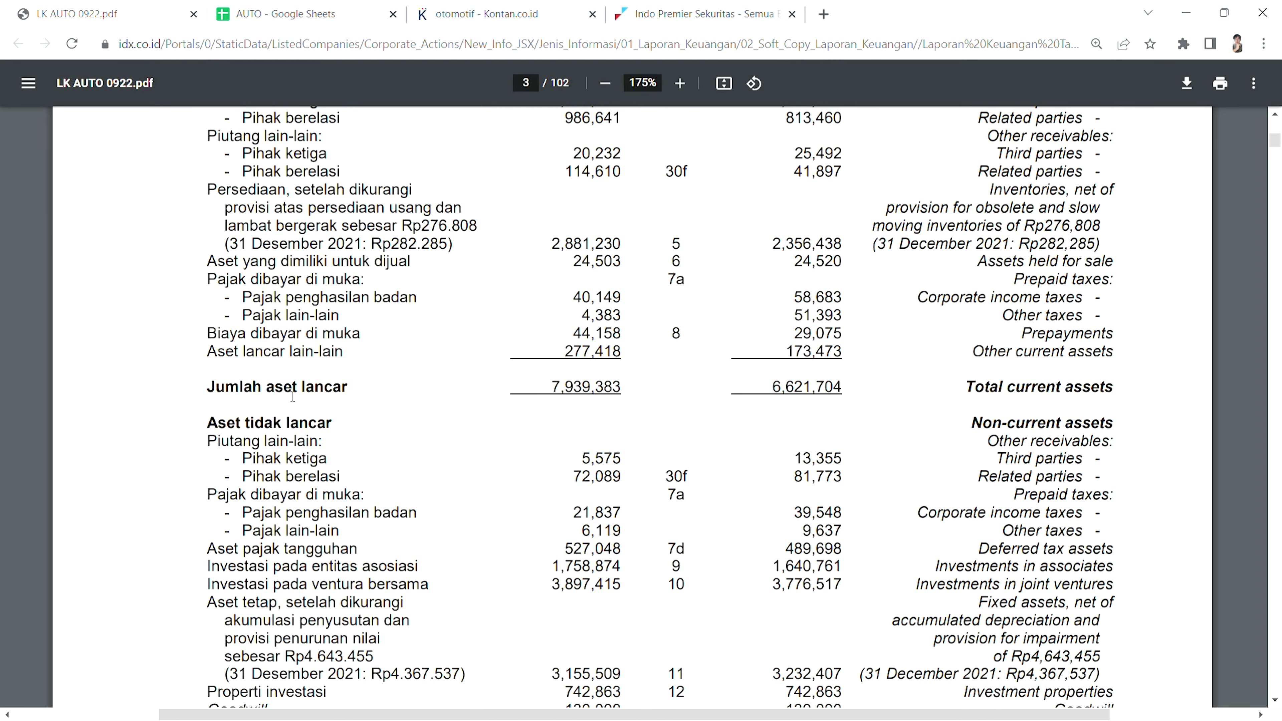
{"action": "scroll", "coordinate": [669, 518], "scroll_direction": "down", "scroll_amount": 20}
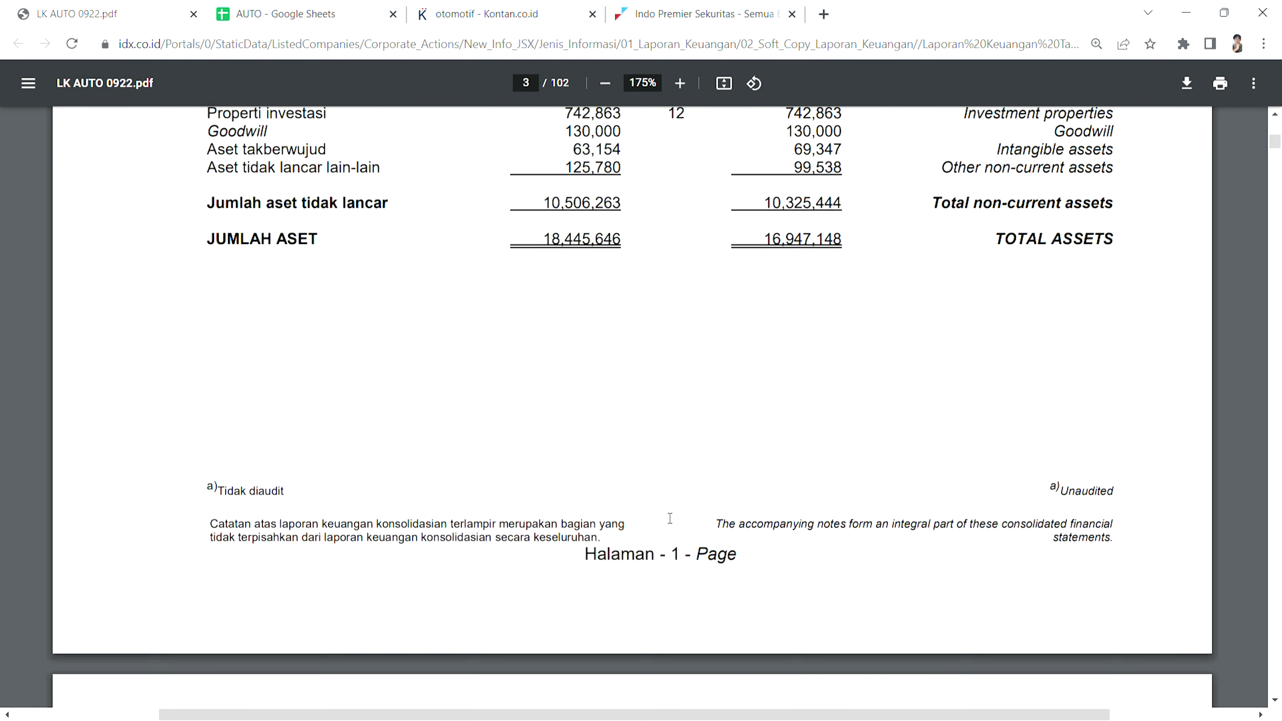
{"action": "scroll", "coordinate": [670, 519], "scroll_direction": "up", "scroll_amount": 10}
{"action": "scroll", "coordinate": [670, 518], "scroll_direction": "up", "scroll_amount": 10}
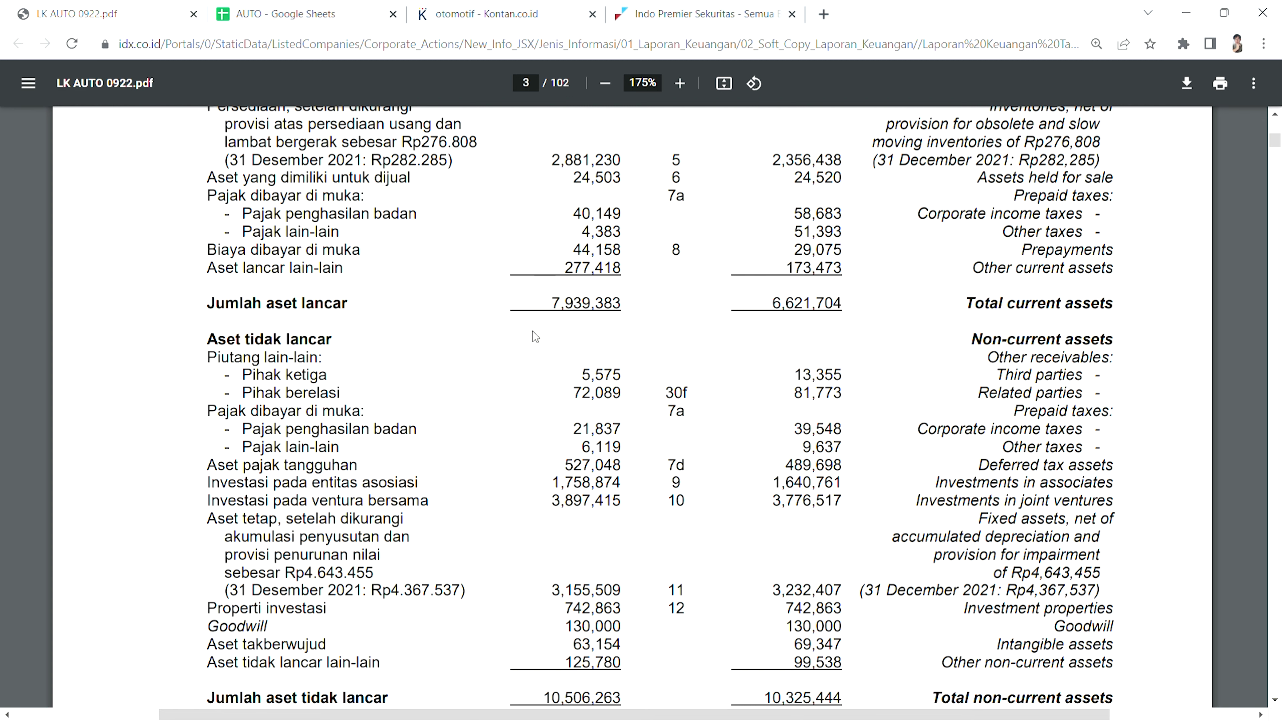
- Review the current liabilities on page 4 and compare their total with the current assets on page 3
{"action": "scroll", "coordinate": [545, 449], "scroll_direction": "down", "scroll_amount": 10}
{"action": "scroll", "coordinate": [545, 449], "scroll_direction": "down", "scroll_amount": 20}
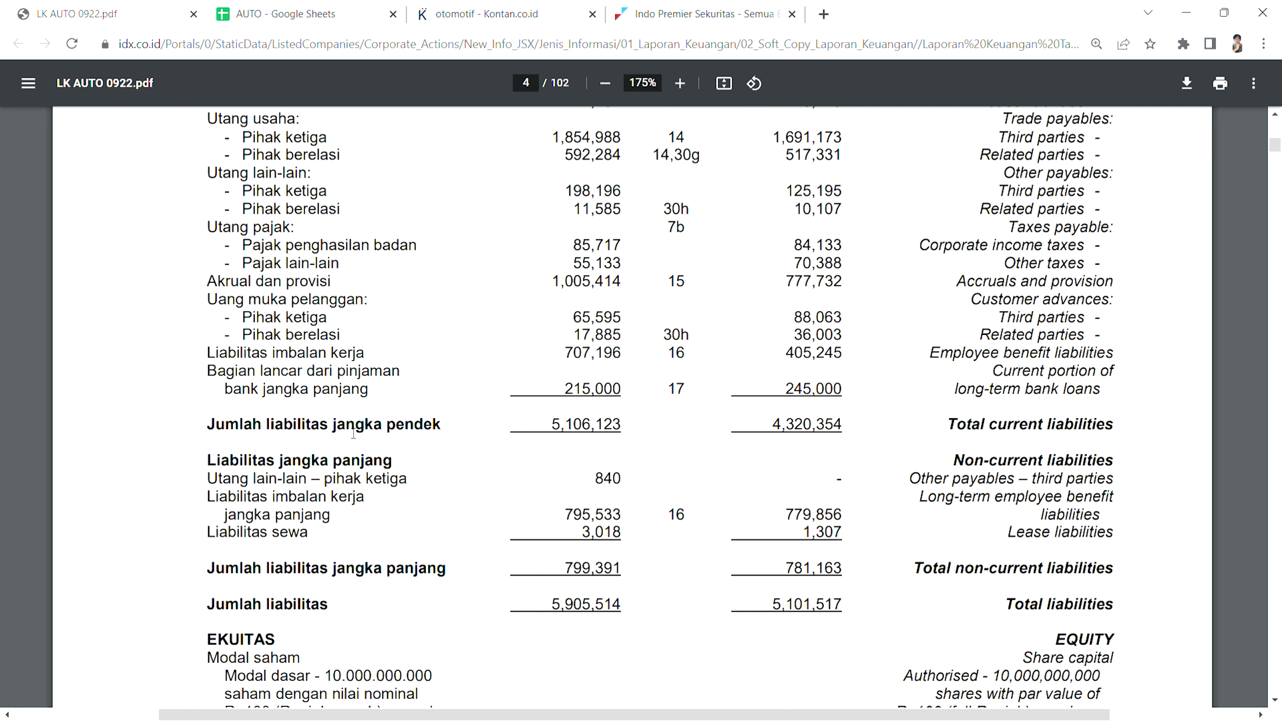
{"action": "scroll", "coordinate": [399, 428], "scroll_direction": "up", "scroll_amount": 15}
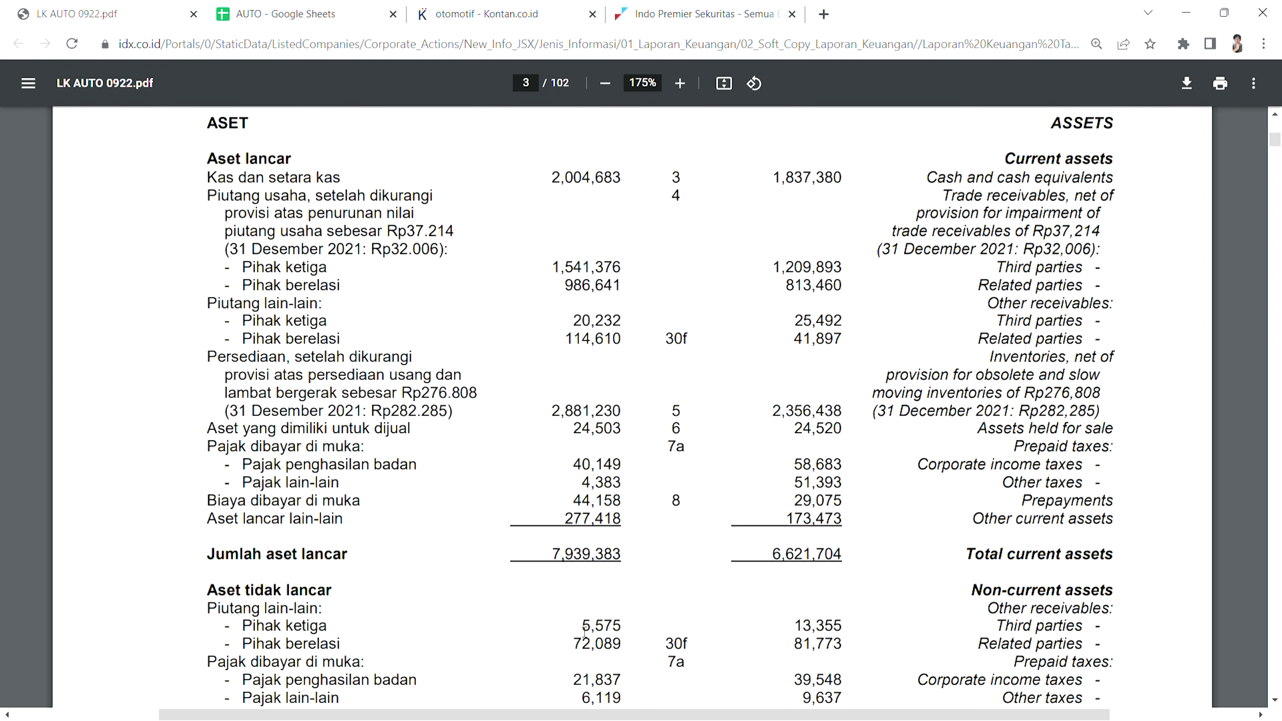
{"action": "scroll", "coordinate": [583, 631], "scroll_direction": "down", "scroll_amount": 15}
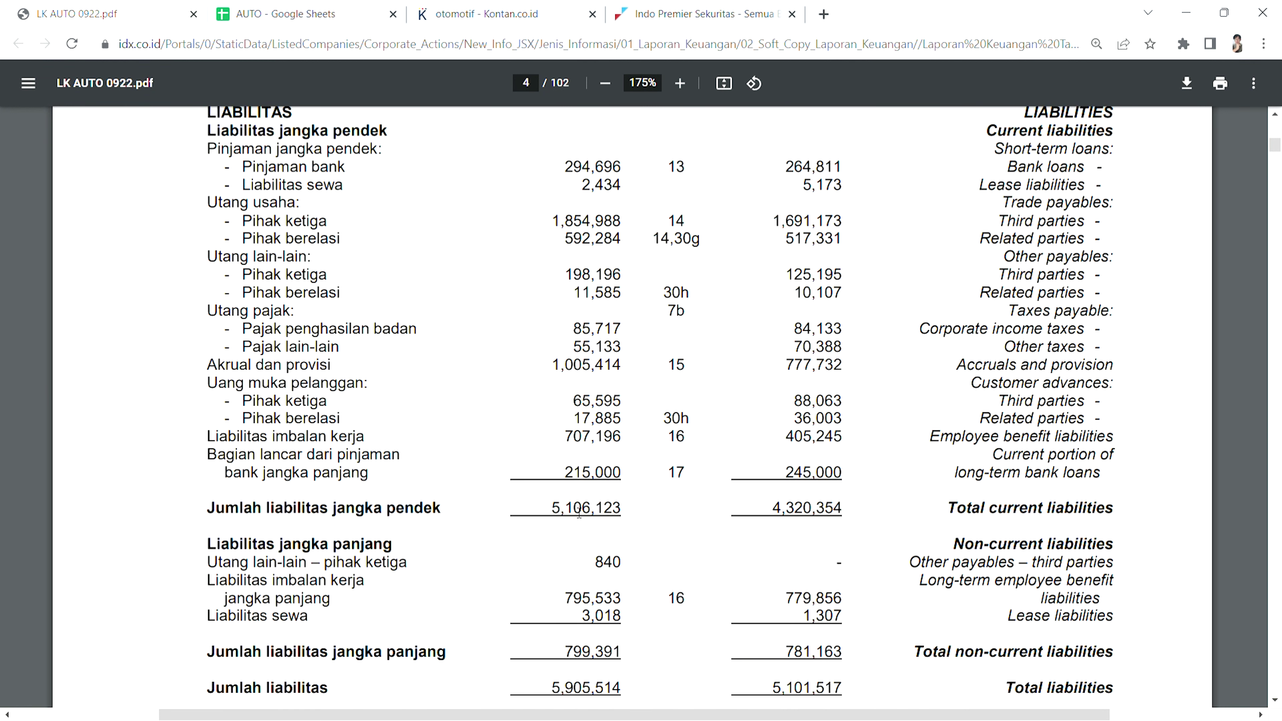
{"action": "mouse_move", "coordinate": [579, 513]}
{"action": "left_mouse_down"}
{"action": "mouse_move", "coordinate": [552, 515]}
{"action": "mouse_move", "coordinate": [570, 517]}
{"action": "left_mouse_up"}
{"action": "scroll", "coordinate": [595, 562], "scroll_direction": "up", "scroll_amount": 4}
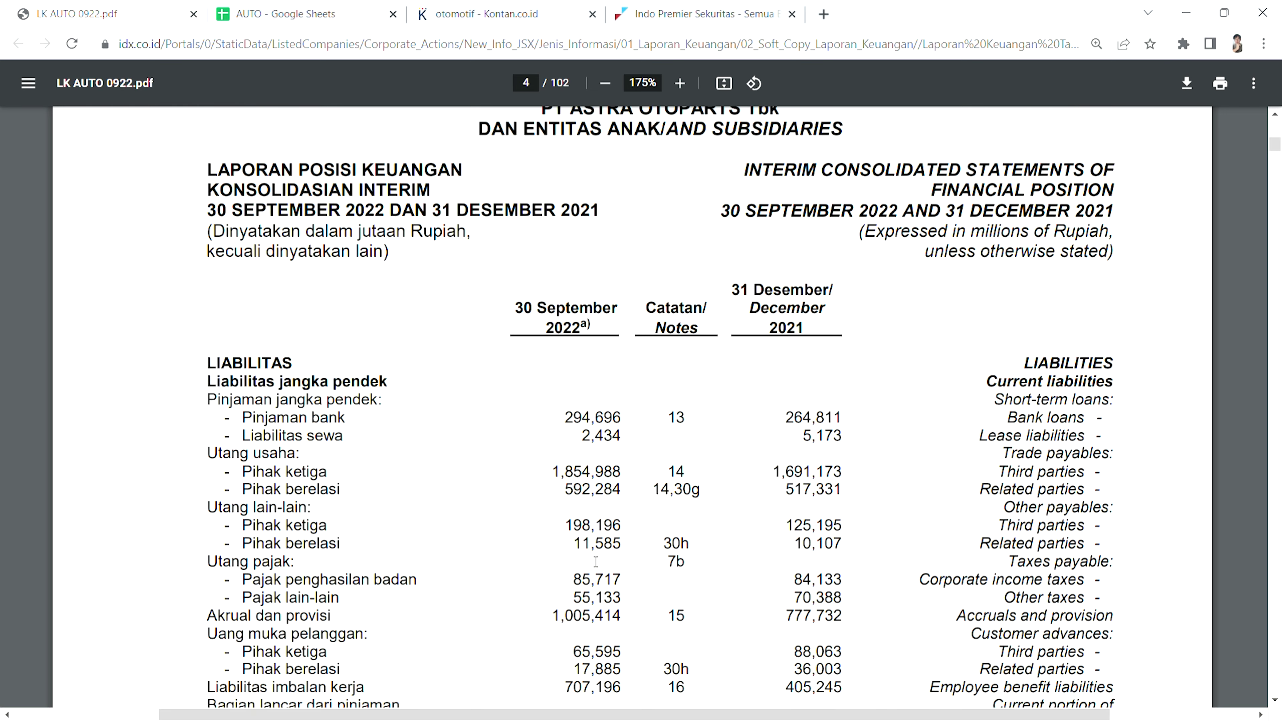
{"action": "scroll", "coordinate": [595, 562], "scroll_direction": "down", "scroll_amount": 4}
{"action": "scroll", "coordinate": [600, 565], "scroll_direction": "up", "scroll_amount": 15}
{"action": "scroll", "coordinate": [607, 571], "scroll_direction": "up", "scroll_amount": 13}
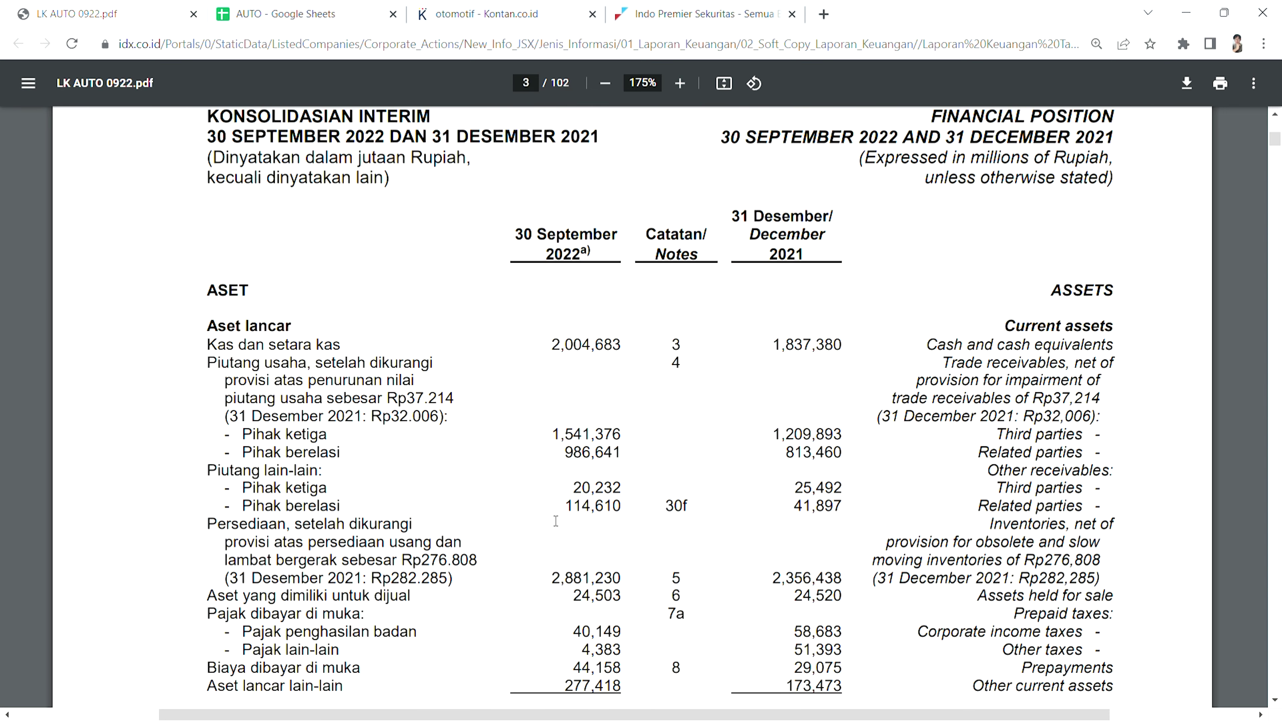
- Check the total current liabilities line for 30 September 2022 against the total current assets line
{"action": "scroll", "coordinate": [559, 543], "scroll_direction": "down", "scroll_amount": 16}
{"action": "scroll", "coordinate": [563, 554], "scroll_direction": "up", "scroll_amount": 10}
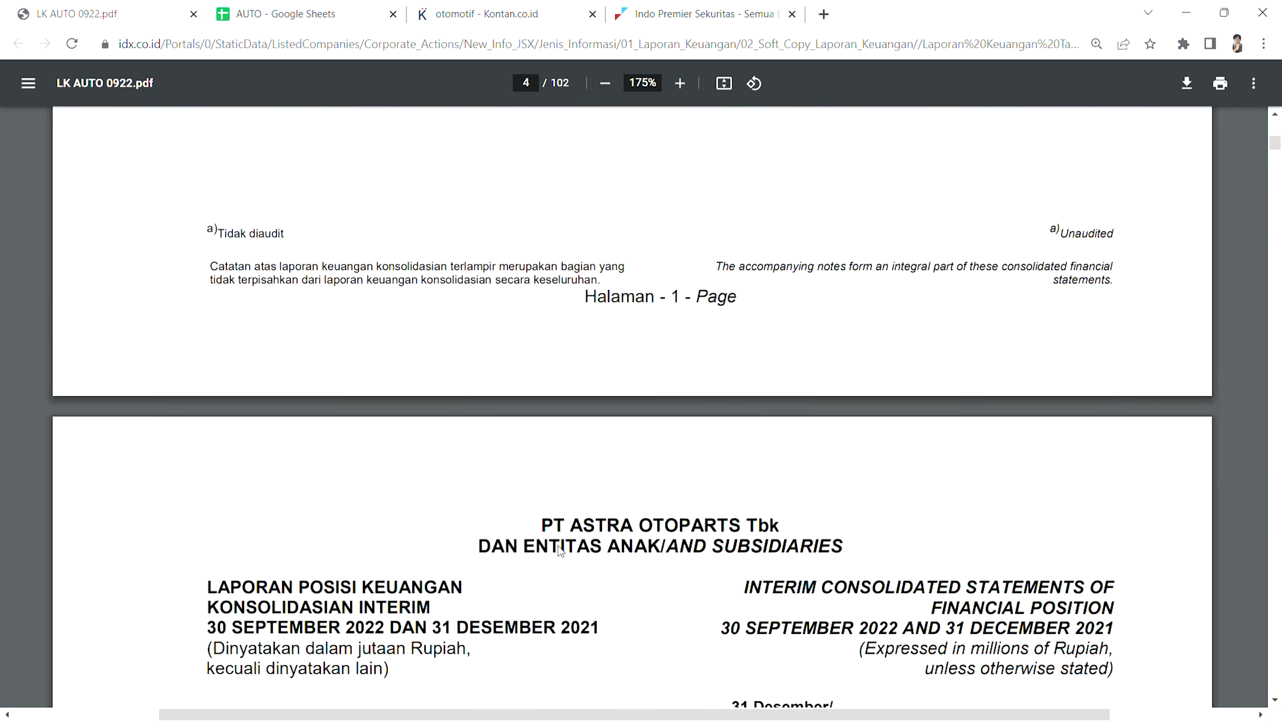
{"action": "scroll", "coordinate": [560, 552], "scroll_direction": "down", "scroll_amount": 20}
{"action": "scroll", "coordinate": [559, 551], "scroll_direction": "up", "scroll_amount": 8}
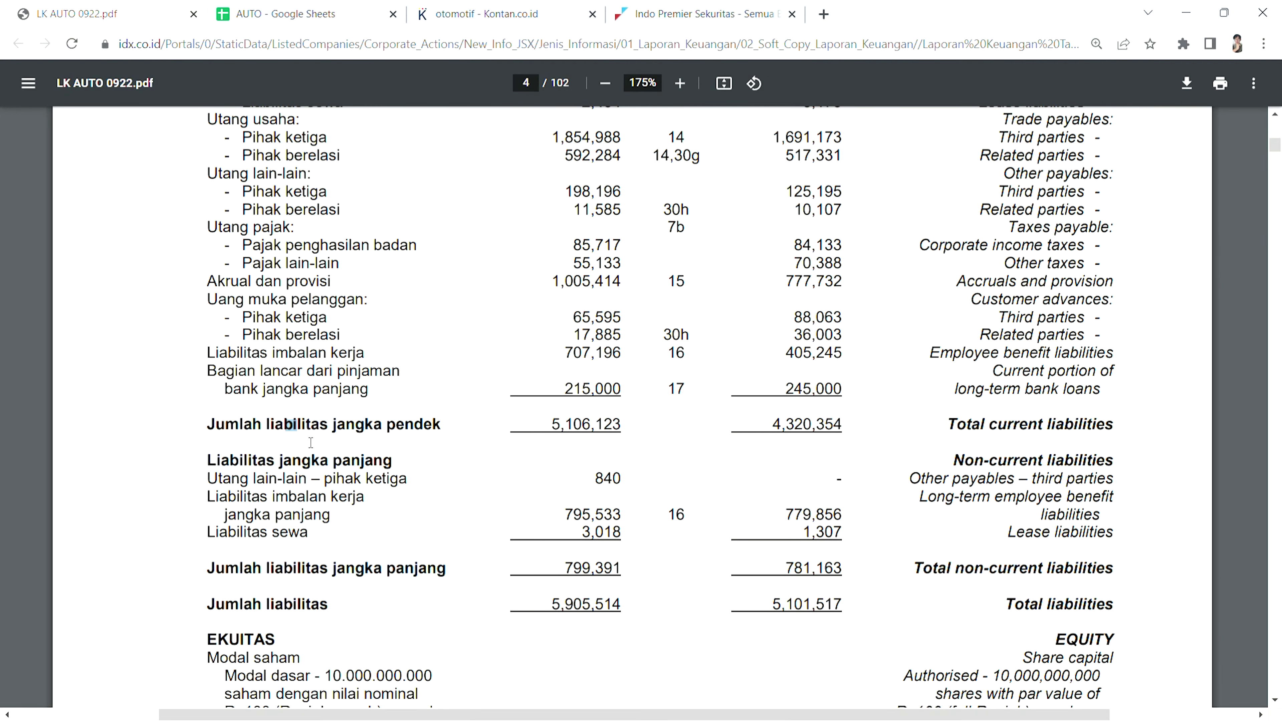
{"action": "left_click_drag", "start_coordinate": [285, 425], "coordinate": [433, 426]}
{"action": "left_click_drag", "start_coordinate": [551, 426], "coordinate": [561, 426]}
{"action": "scroll", "coordinate": [612, 455], "scroll_direction": "up", "scroll_amount": 2}
{"action": "scroll", "coordinate": [612, 503], "scroll_direction": "up", "scroll_amount": 20}
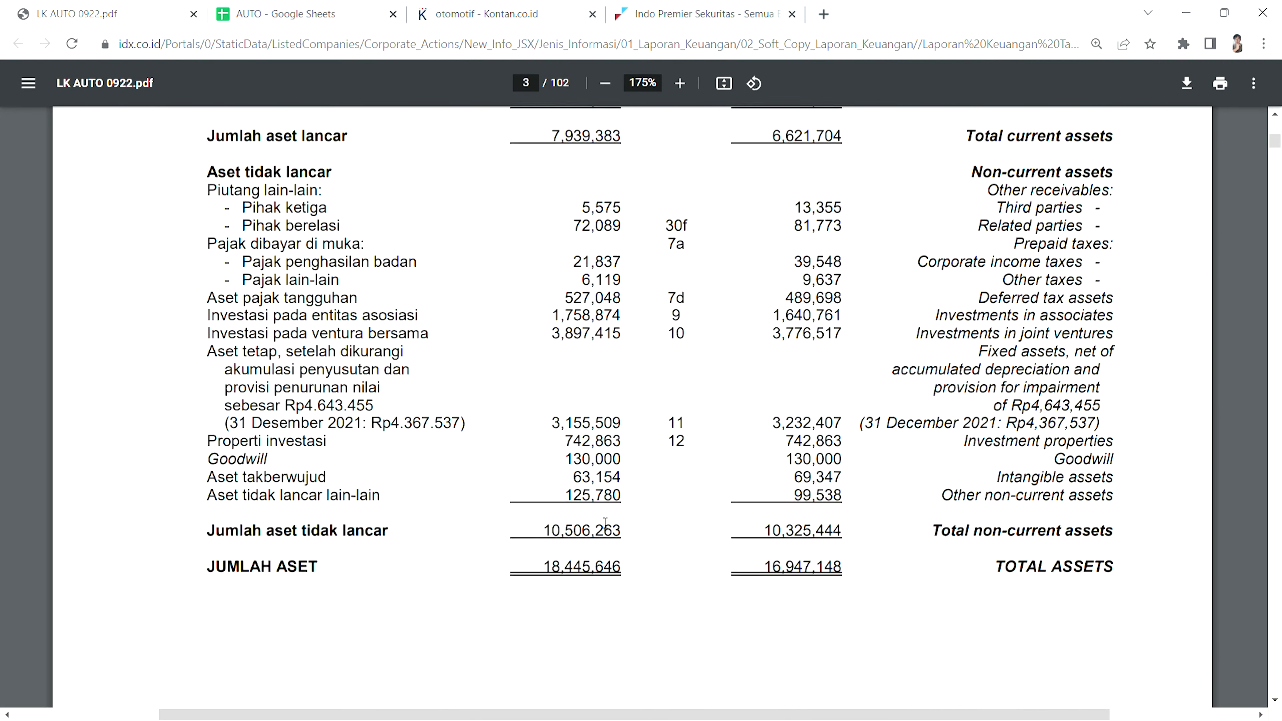
{"action": "scroll", "coordinate": [593, 515], "scroll_direction": "down", "scroll_amount": 8}
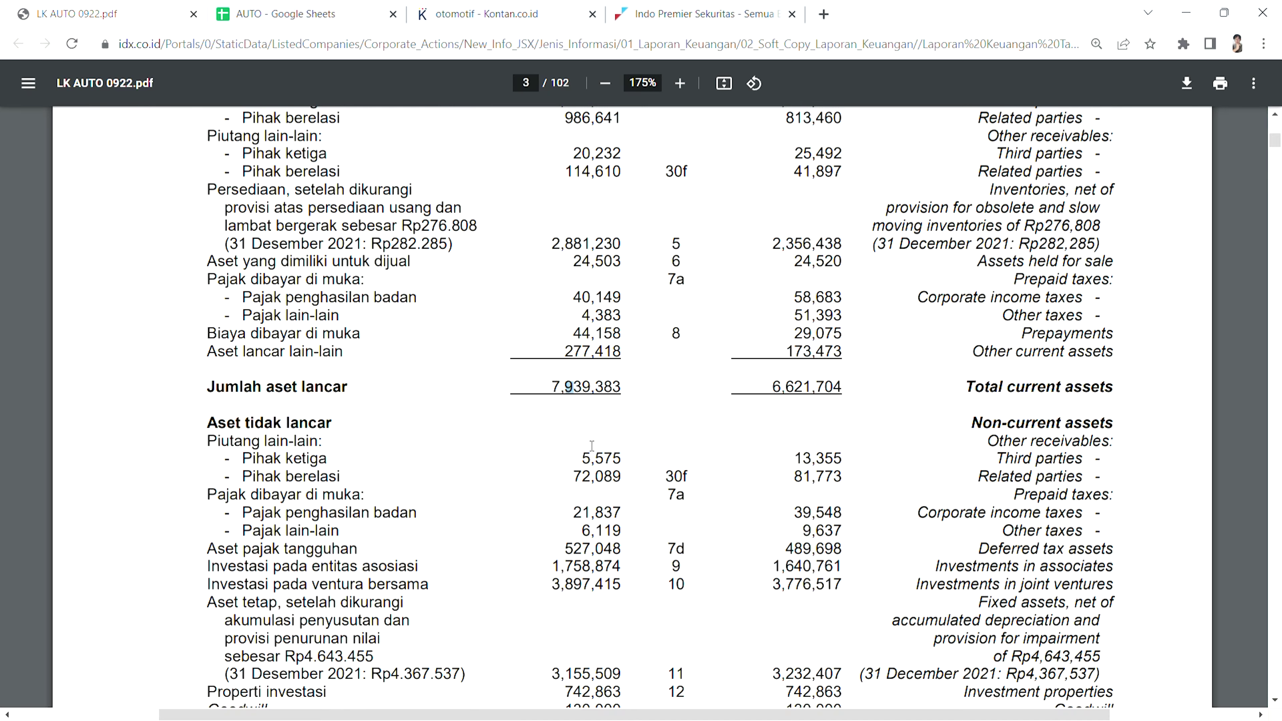
{"action": "scroll", "coordinate": [580, 430], "scroll_direction": "down", "scroll_amount": 15}
{"action": "scroll", "coordinate": [589, 476], "scroll_direction": "down", "scroll_amount": 10}
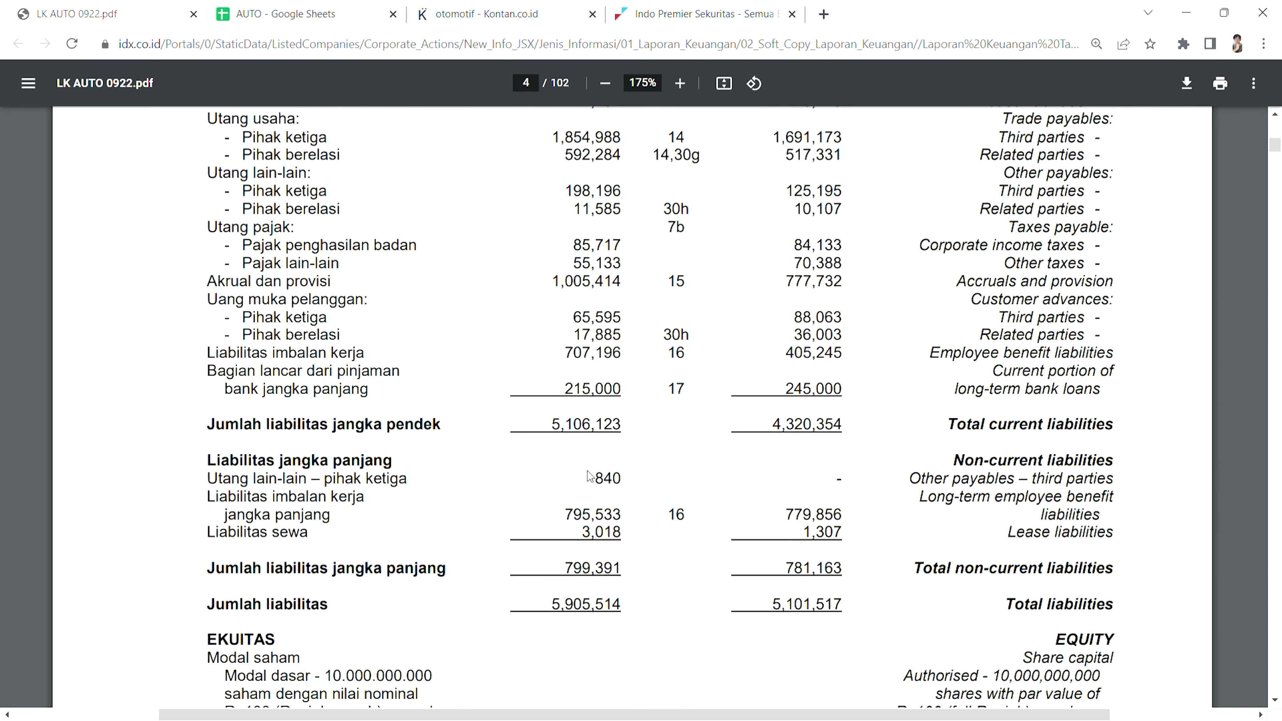
- Review the individual current liability items, such as accruals and trade payables, against cash and the other current asset items
{"action": "scroll", "coordinate": [530, 455], "scroll_direction": "up", "scroll_amount": 7}
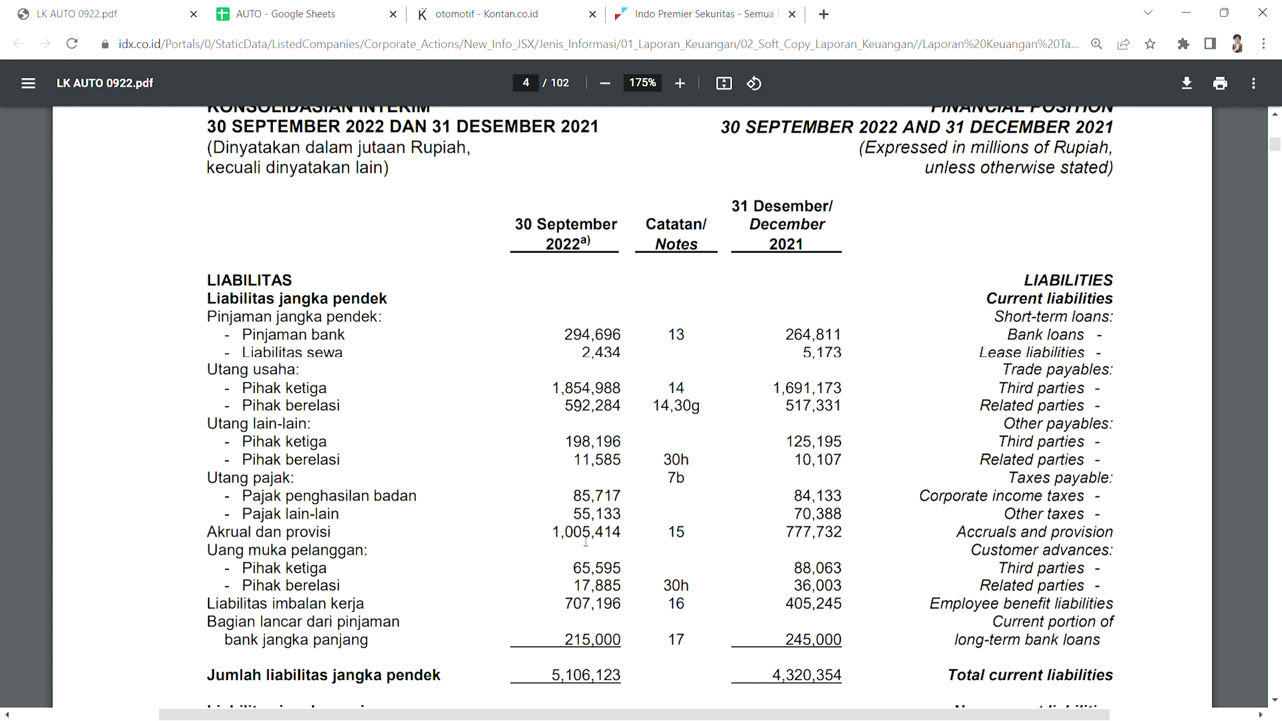
{"action": "left_click_drag", "start_coordinate": [580, 534], "coordinate": [573, 534]}
{"action": "left_click", "coordinate": [580, 649]}
{"action": "scroll", "coordinate": [574, 621], "scroll_direction": "up", "scroll_amount": 15}
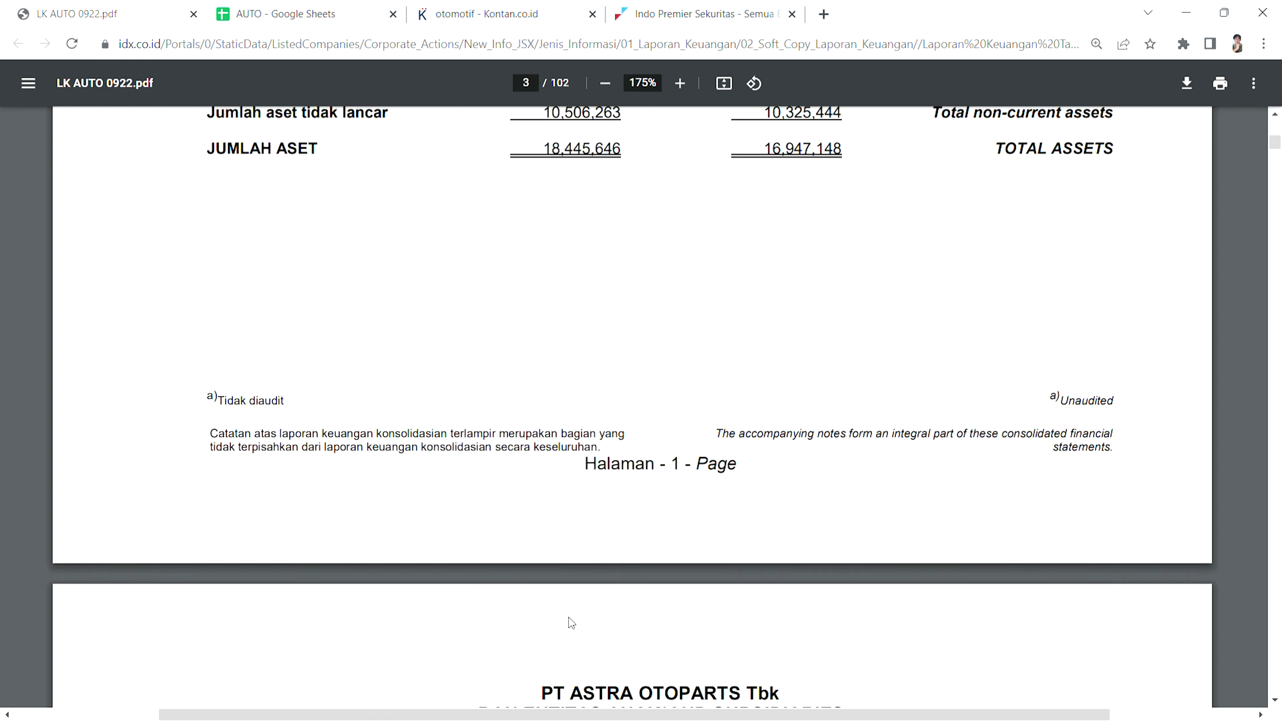
{"action": "scroll", "coordinate": [574, 621], "scroll_direction": "up", "scroll_amount": 5}
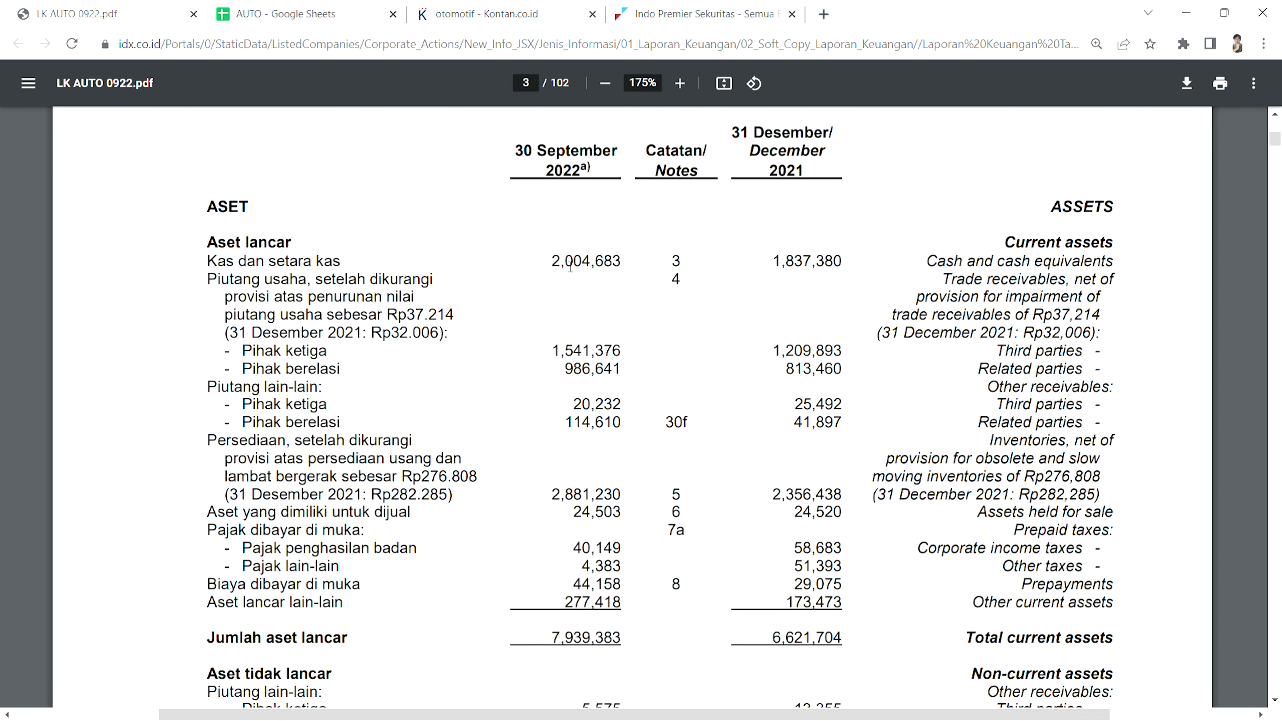
{"action": "scroll", "coordinate": [569, 266], "scroll_direction": "down", "scroll_amount": 20}
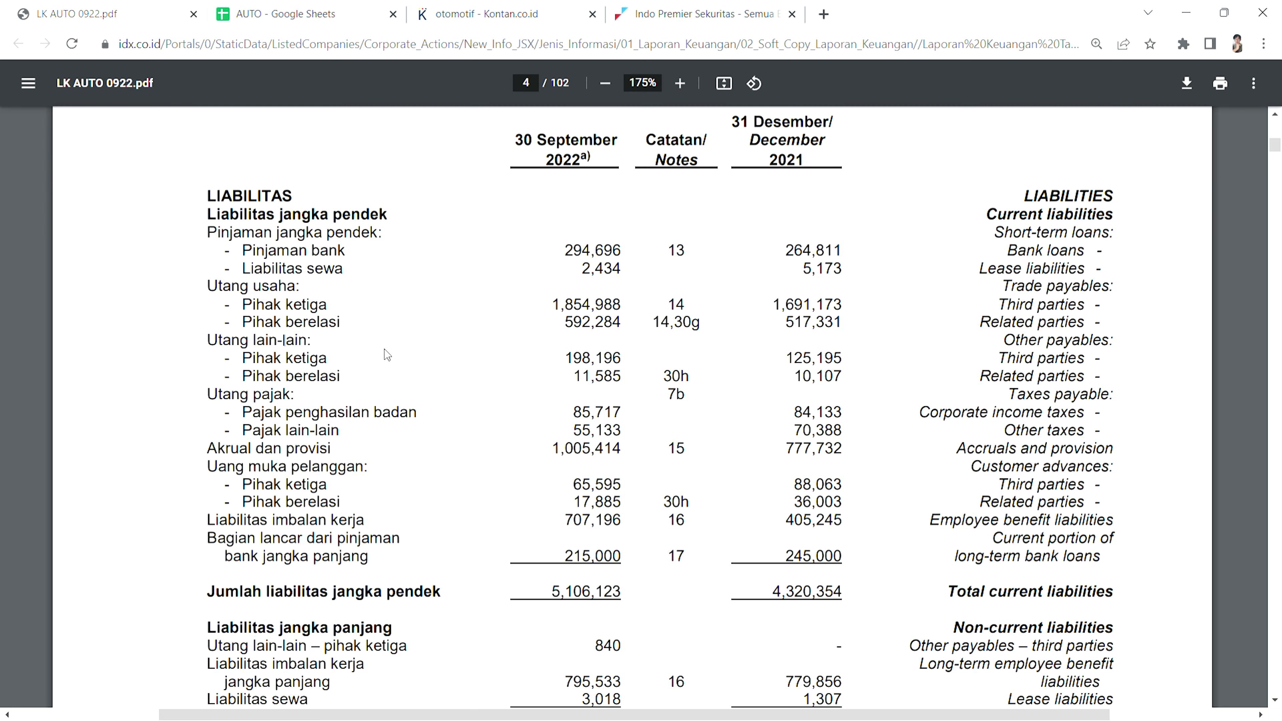
{"action": "scroll", "coordinate": [652, 425], "scroll_direction": "up", "scroll_amount": 5}
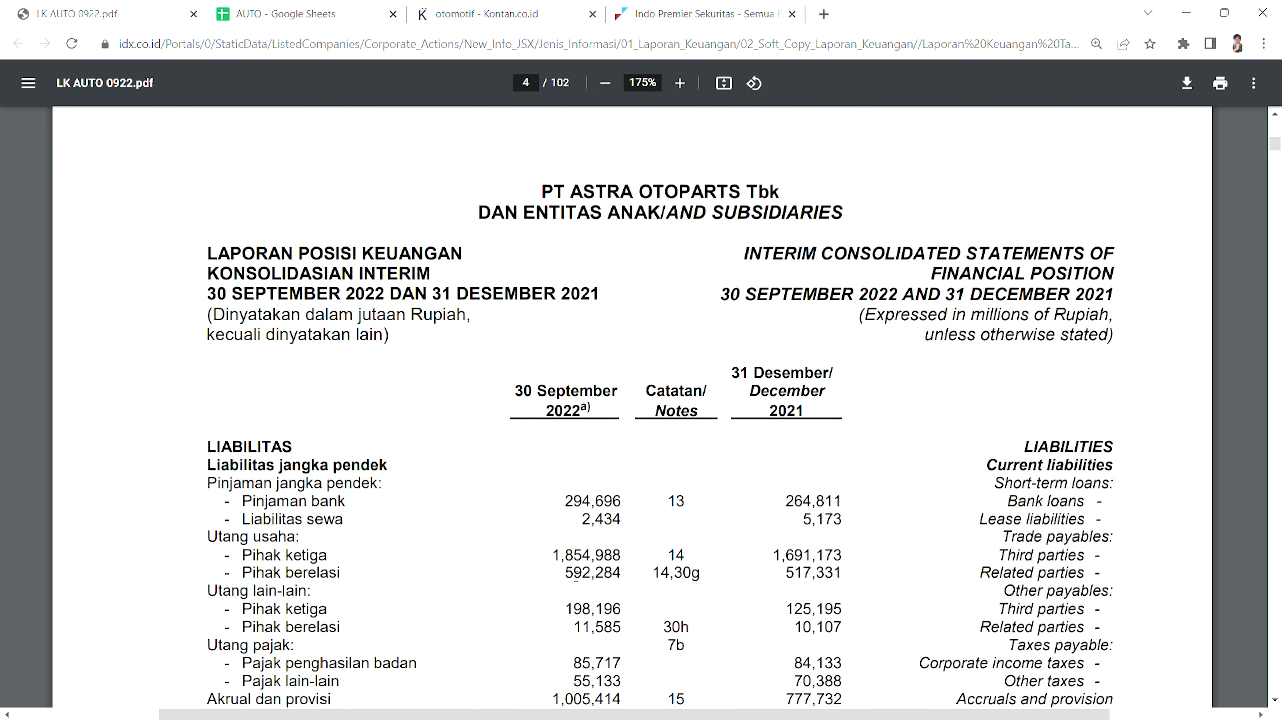
{"action": "scroll", "coordinate": [567, 559], "scroll_direction": "up", "scroll_amount": 10}
{"action": "scroll", "coordinate": [566, 559], "scroll_direction": "up", "scroll_amount": 15}
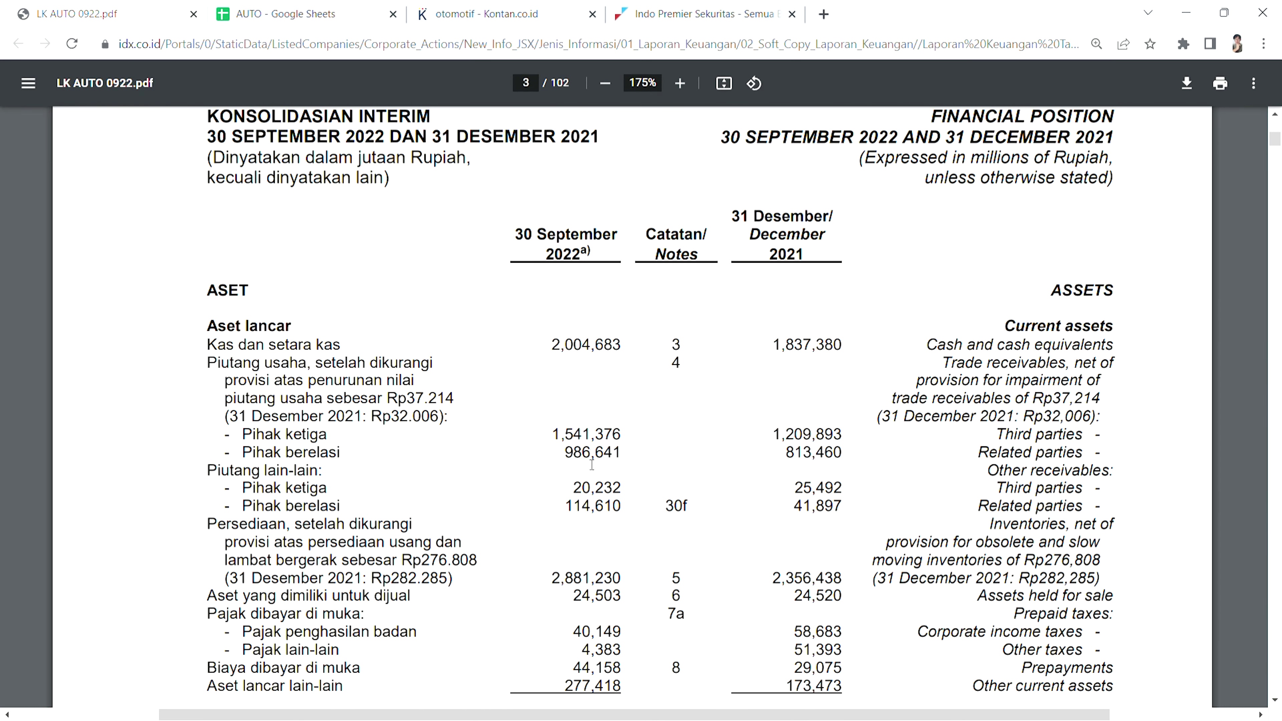
- Examine the non-current liabilities, total liabilities and the equity section down to total liabilities and equity
{"action": "scroll", "coordinate": [589, 467], "scroll_direction": "down", "scroll_amount": 20}
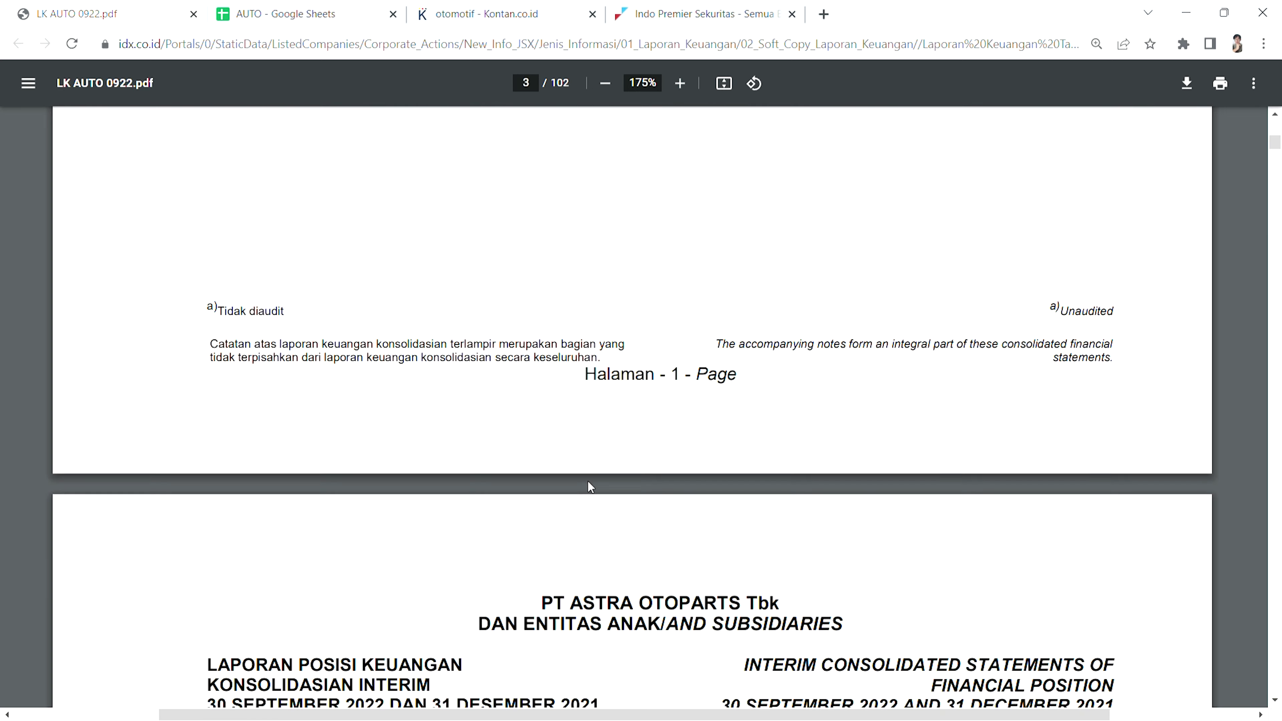
{"action": "scroll", "coordinate": [555, 434], "scroll_direction": "down", "scroll_amount": 5}
{"action": "scroll", "coordinate": [523, 372], "scroll_direction": "up", "scroll_amount": 2}
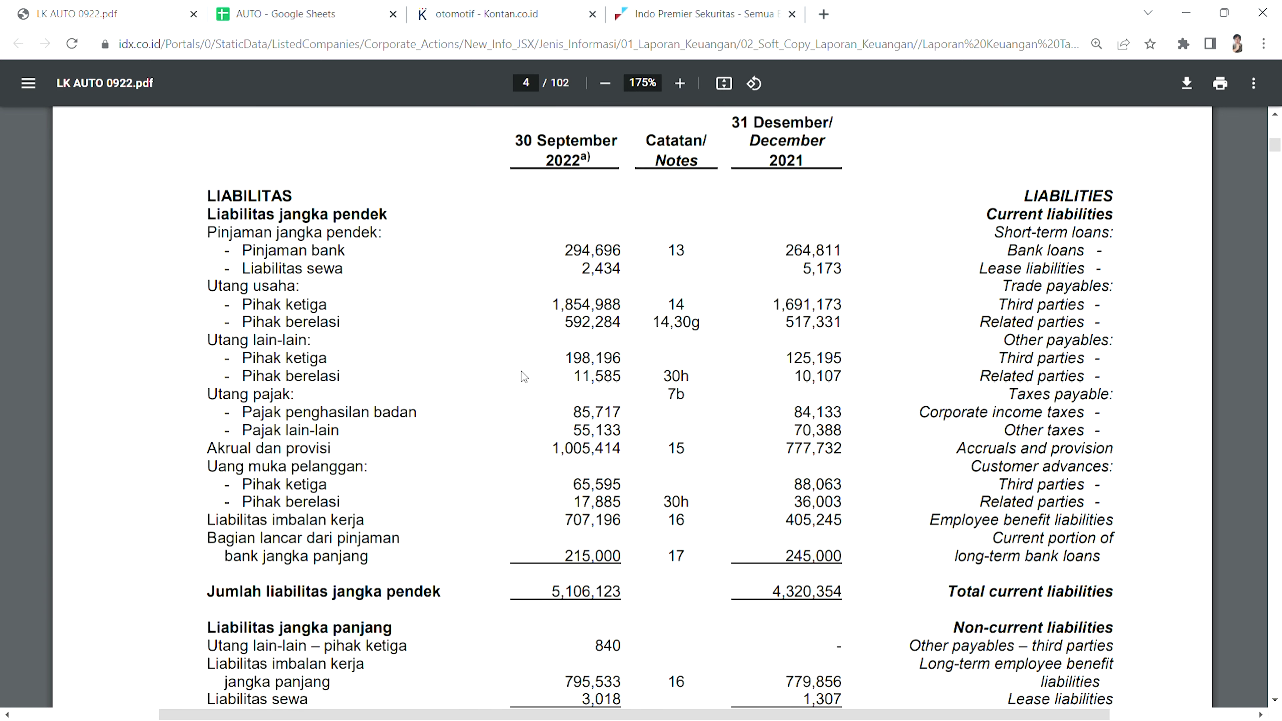
{"action": "scroll", "coordinate": [454, 510], "scroll_direction": "down", "scroll_amount": 3}
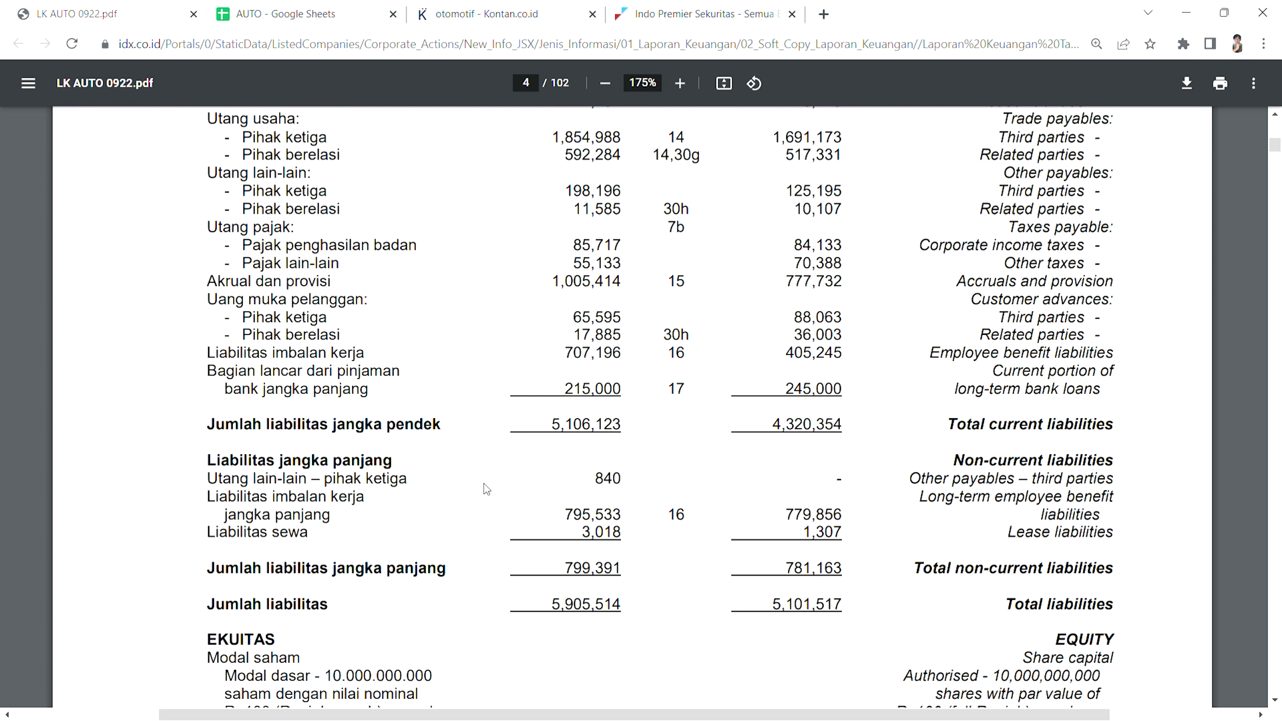
{"action": "scroll", "coordinate": [501, 469], "scroll_direction": "down", "scroll_amount": 3}
{"action": "scroll", "coordinate": [502, 470], "scroll_direction": "down", "scroll_amount": 2}
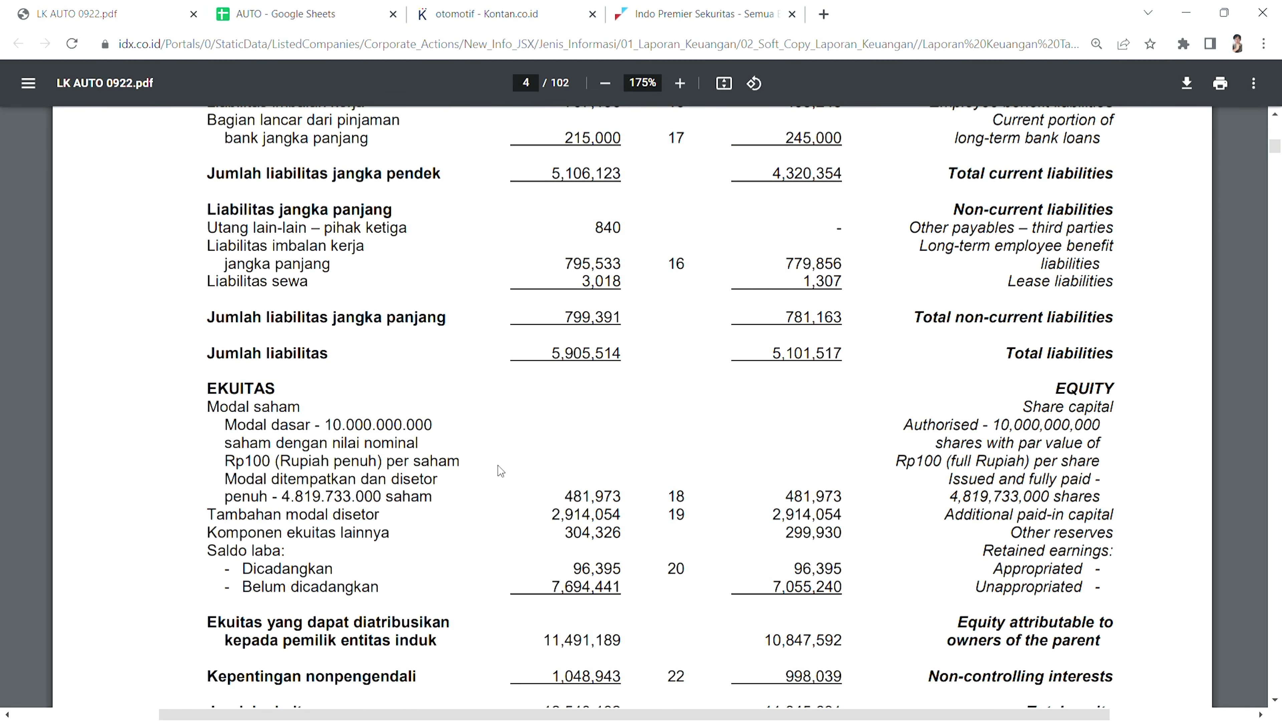
{"action": "scroll", "coordinate": [505, 463], "scroll_direction": "down", "scroll_amount": 5}
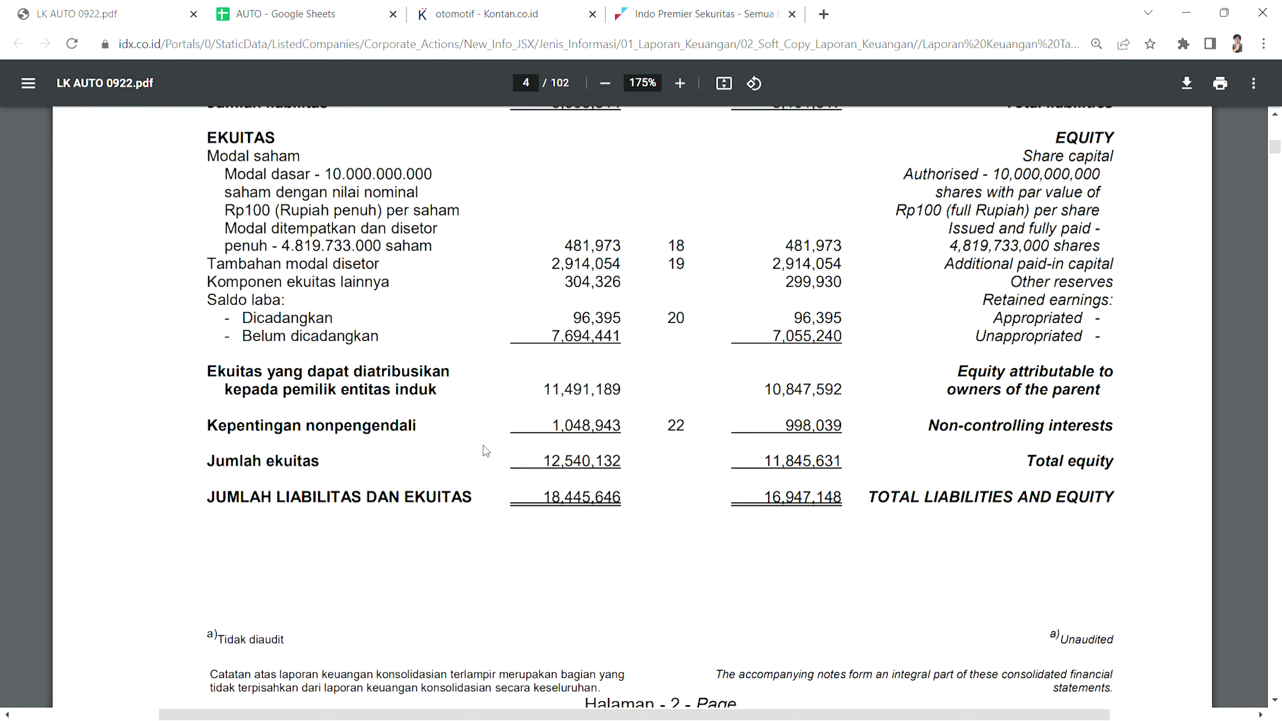
{"action": "scroll", "coordinate": [482, 457], "scroll_direction": "up", "scroll_amount": 3}
{"action": "left_click_drag", "start_coordinate": [312, 275], "coordinate": [305, 275]}
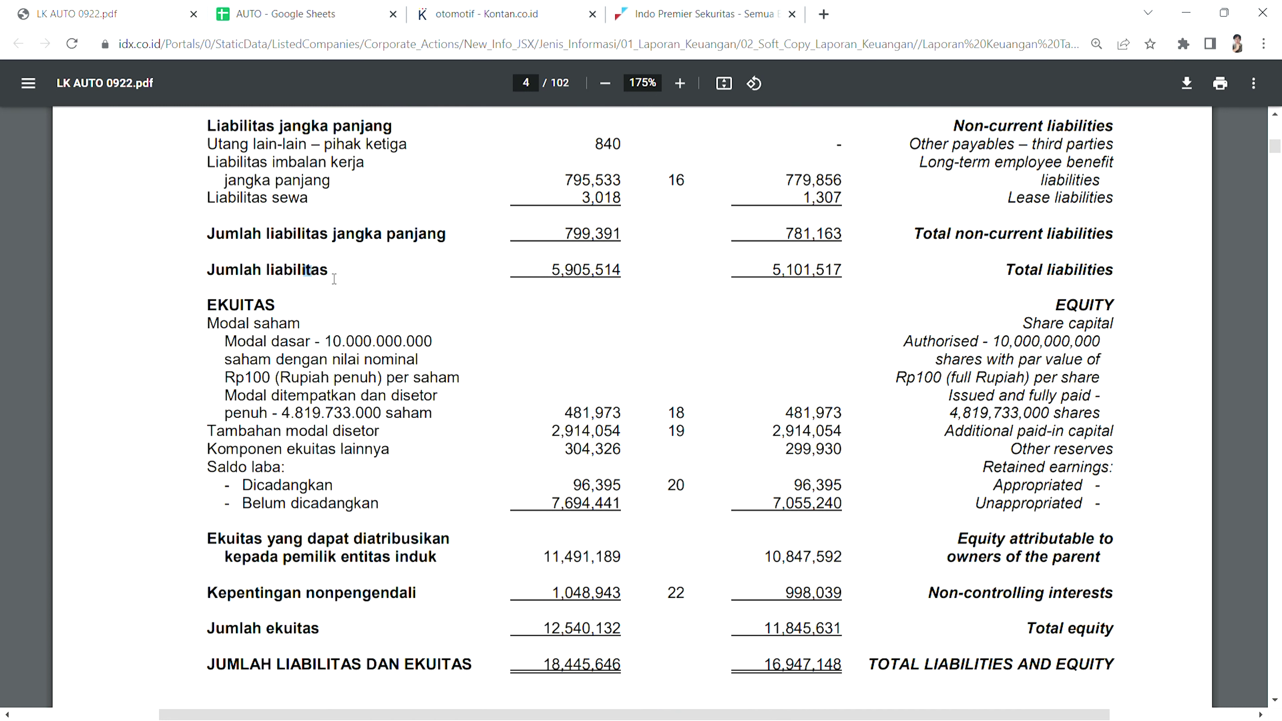
{"action": "left_click_drag", "start_coordinate": [570, 271], "coordinate": [577, 284]}
{"action": "scroll", "coordinate": [591, 297], "scroll_direction": "up", "scroll_amount": 3}
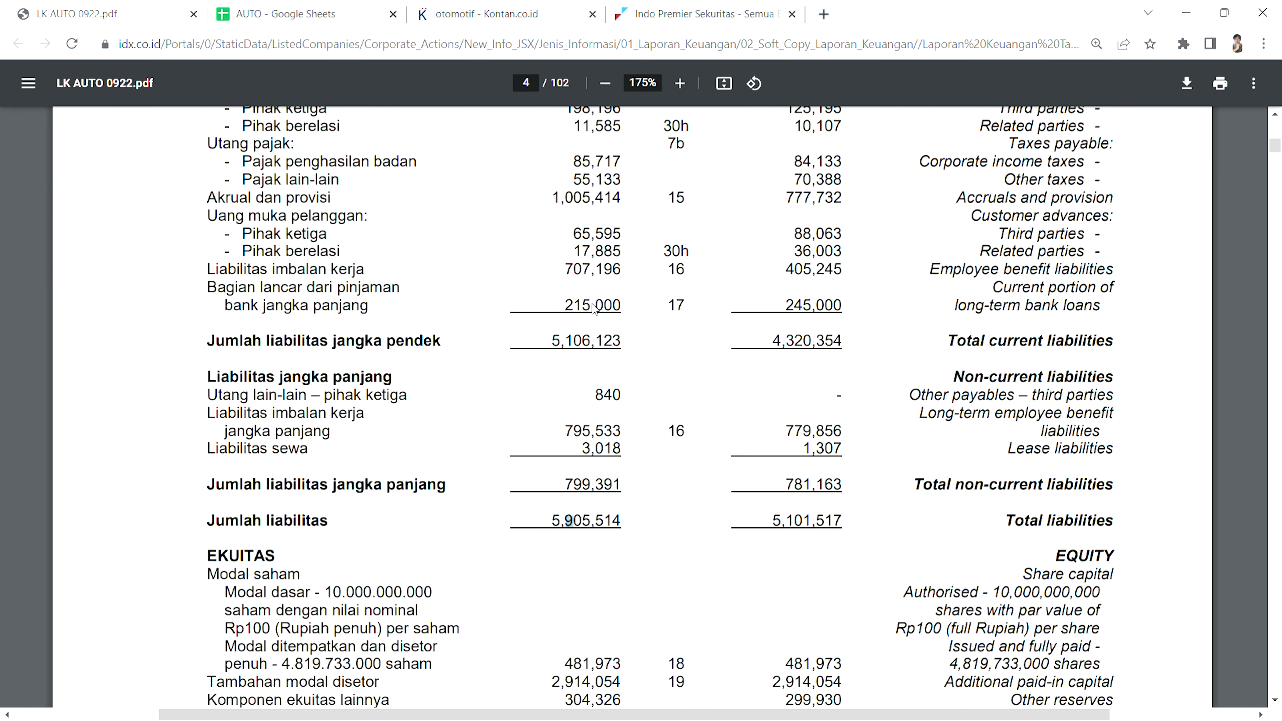
{"action": "scroll", "coordinate": [580, 323], "scroll_direction": "down", "scroll_amount": 2}
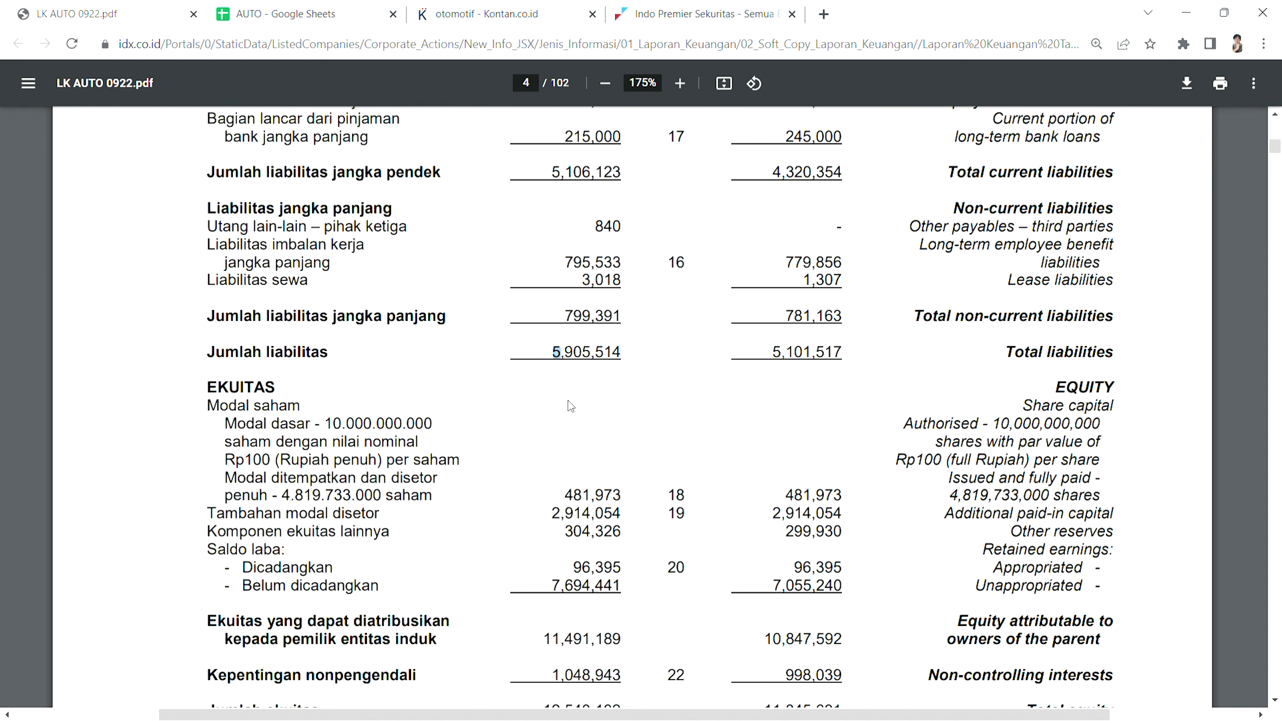
- Review the equity section on page 4, comparing total equity with total liabilities and the combined total liabilities and equity line
{"action": "scroll", "coordinate": [570, 349], "scroll_direction": "down", "scroll_amount": 3}
{"action": "left_click", "coordinate": [571, 559]}
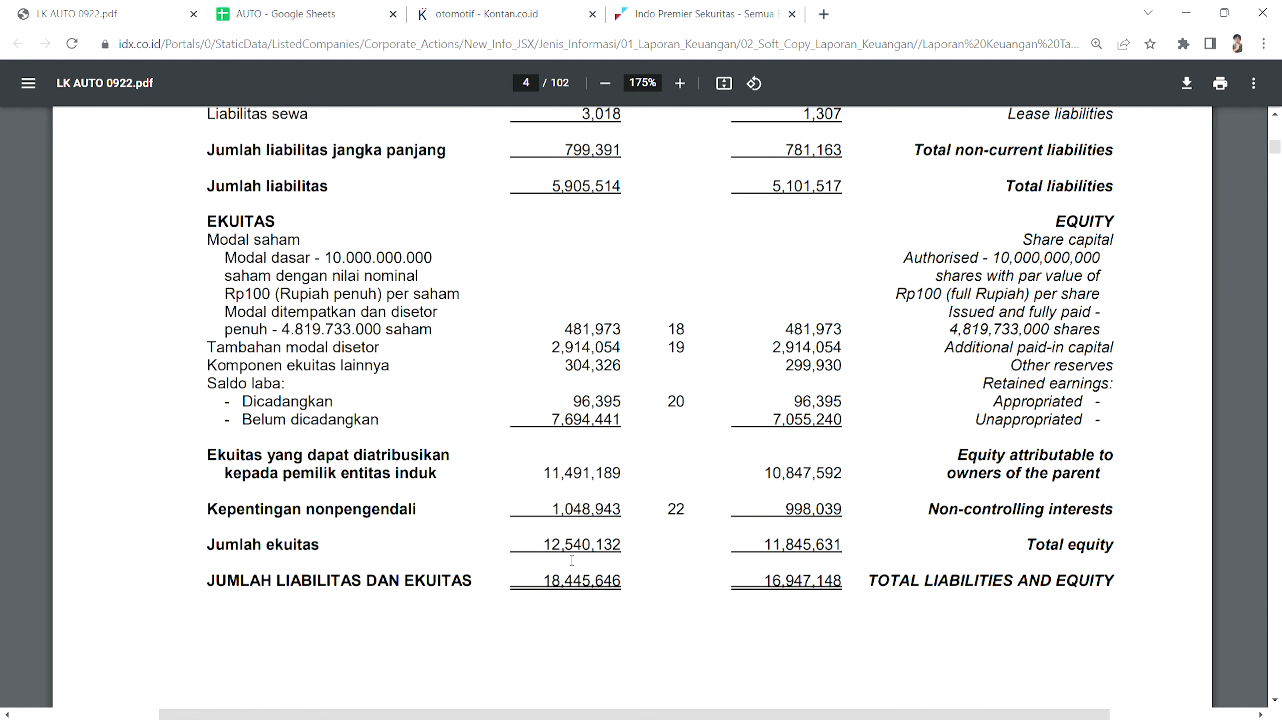
{"action": "scroll", "coordinate": [522, 508], "scroll_direction": "up", "scroll_amount": 3}
{"action": "scroll", "coordinate": [529, 518], "scroll_direction": "down", "scroll_amount": 5}
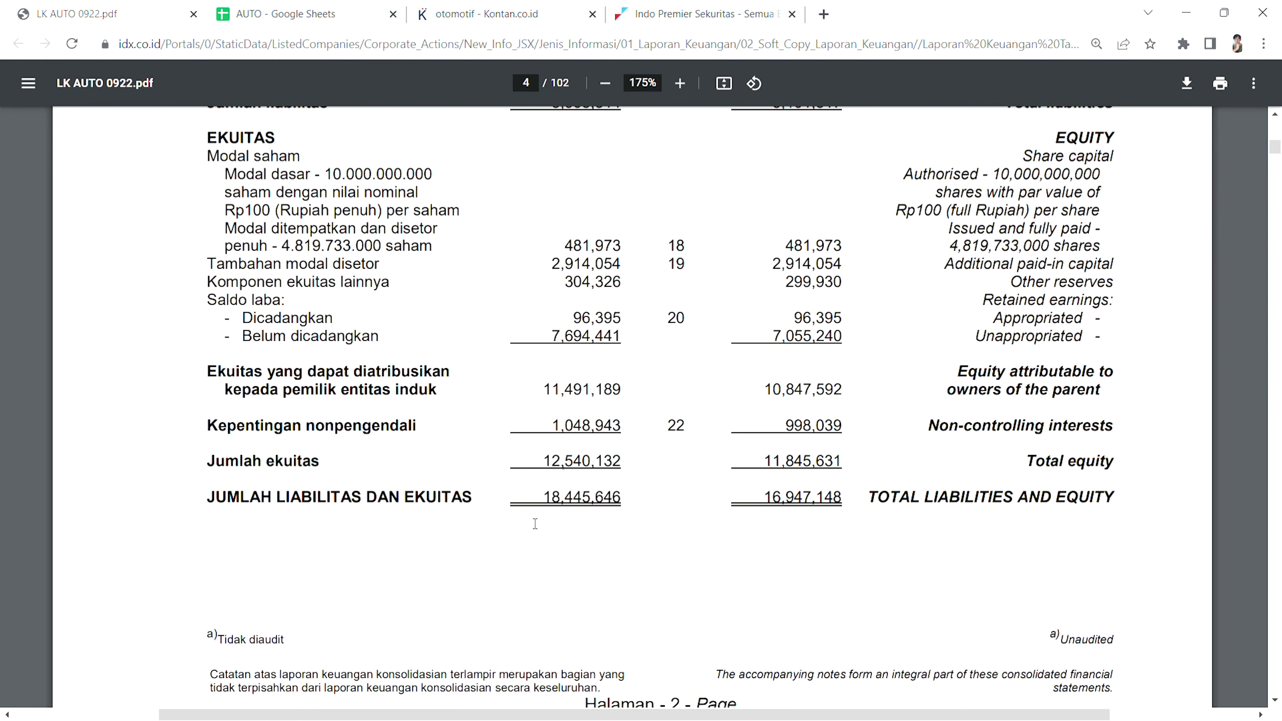
{"action": "scroll", "coordinate": [515, 498], "scroll_direction": "up", "scroll_amount": 5}
{"action": "scroll", "coordinate": [514, 497], "scroll_direction": "up", "scroll_amount": 2}
{"action": "scroll", "coordinate": [528, 520], "scroll_direction": "down", "scroll_amount": 6}
{"action": "scroll", "coordinate": [485, 467], "scroll_direction": "up", "scroll_amount": 1}
- Compare net revenue, cost of revenue and gross profit for September 2022 and 2021 in the profit or loss statement on page 5
{"action": "scroll", "coordinate": [489, 480], "scroll_direction": "down", "scroll_amount": 8}
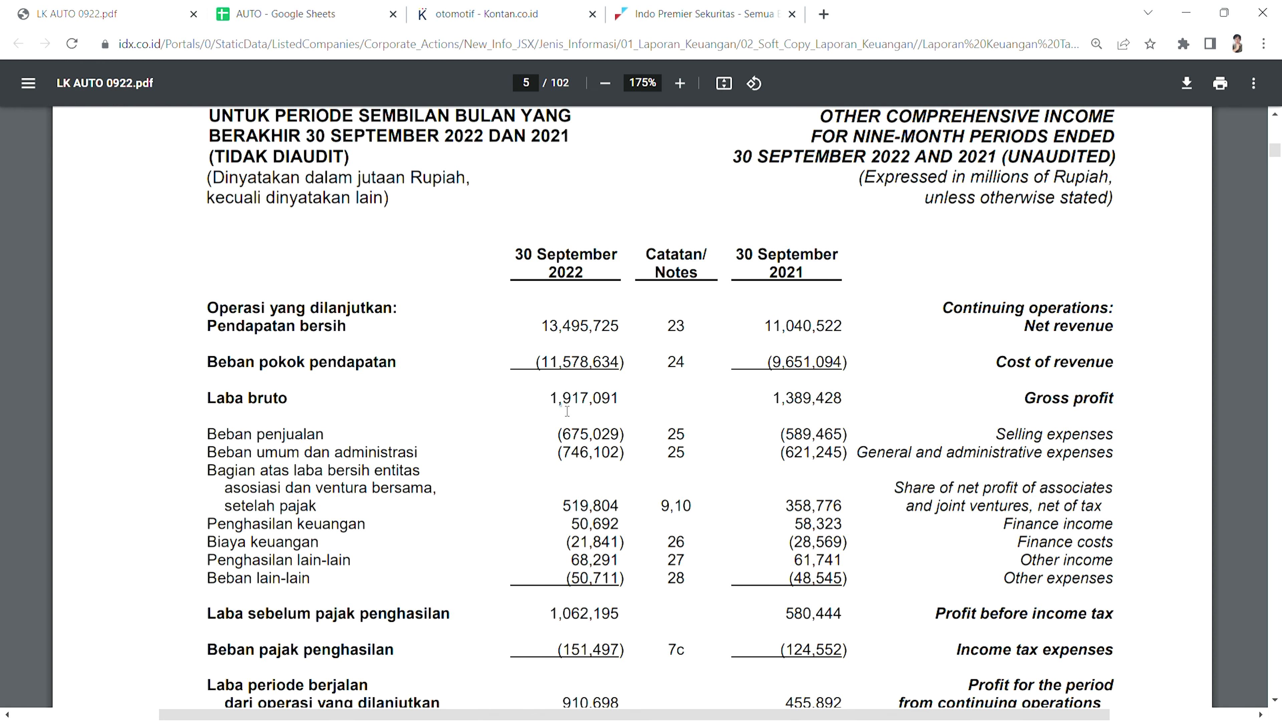
{"action": "scroll", "coordinate": [567, 411], "scroll_direction": "down", "scroll_amount": 2}
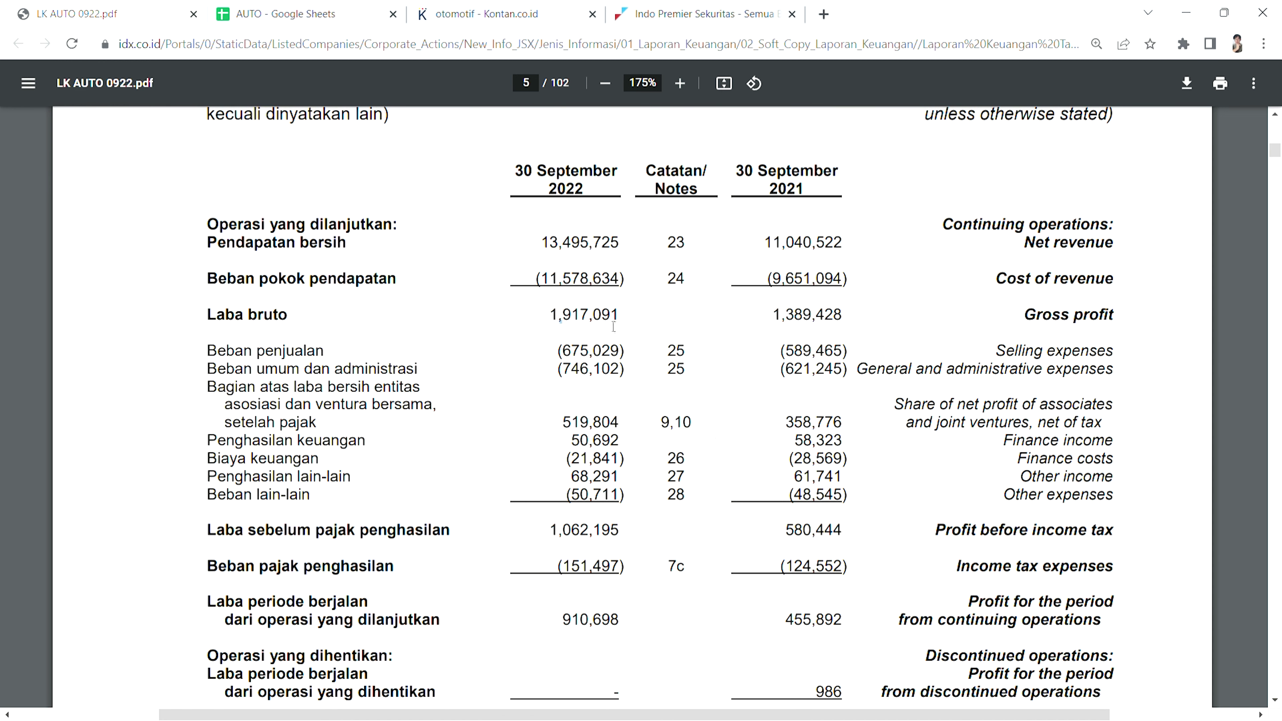
{"action": "left_click_drag", "start_coordinate": [572, 278], "coordinate": [582, 277]}
{"action": "left_click", "coordinate": [617, 290]}
{"action": "left_click_drag", "start_coordinate": [757, 317], "coordinate": [778, 316]}
{"action": "left_click", "coordinate": [611, 320]}
{"action": "scroll", "coordinate": [628, 354], "scroll_direction": "down", "scroll_amount": 2}
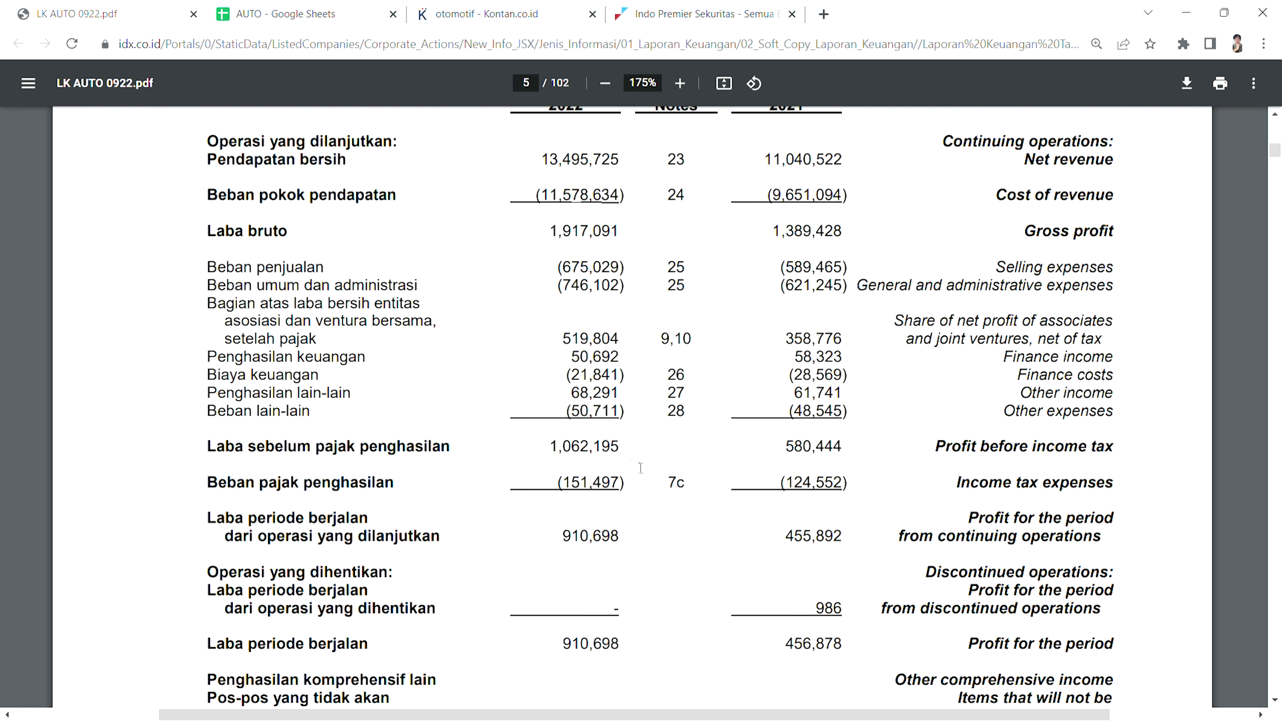
- Compare profit before income tax and profit for the period between September 2022 and September 2021
{"action": "scroll", "coordinate": [415, 398], "scroll_direction": "down", "scroll_amount": 1}
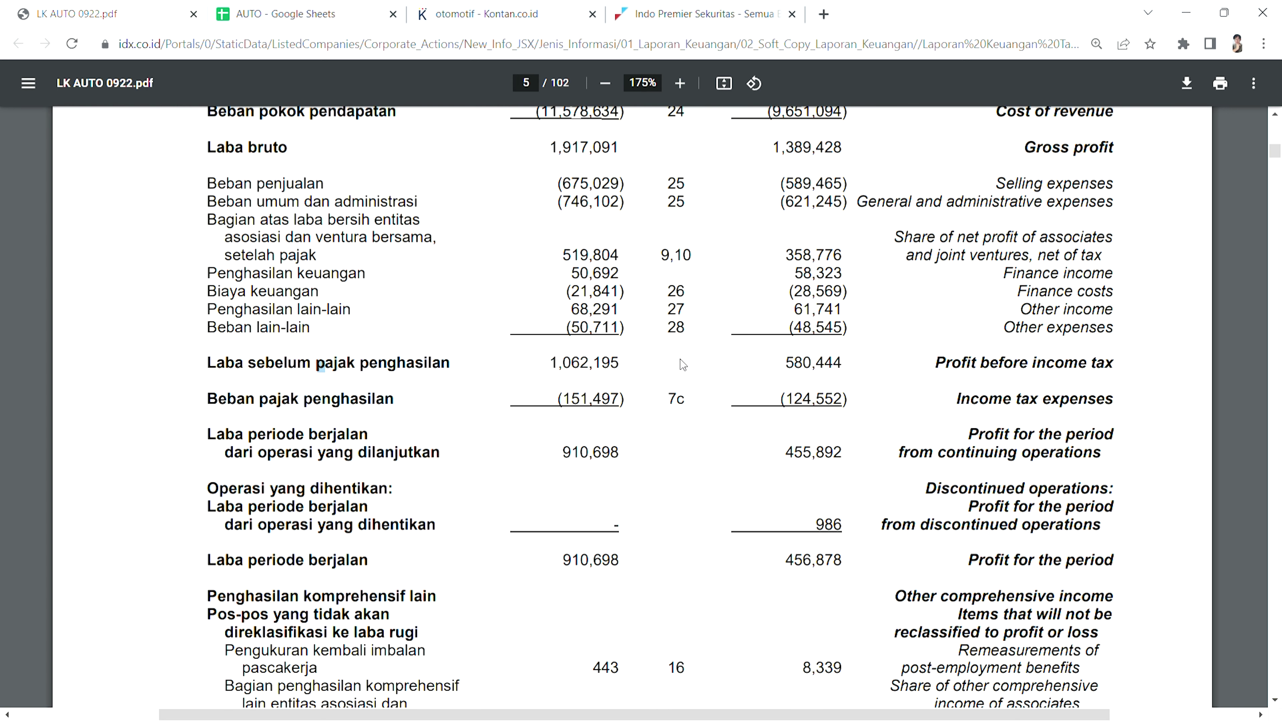
{"action": "left_click_drag", "start_coordinate": [786, 362], "coordinate": [802, 363]}
{"action": "left_click_drag", "start_coordinate": [564, 362], "coordinate": [571, 363]}
{"action": "scroll", "coordinate": [369, 550], "scroll_direction": "down", "scroll_amount": 2}
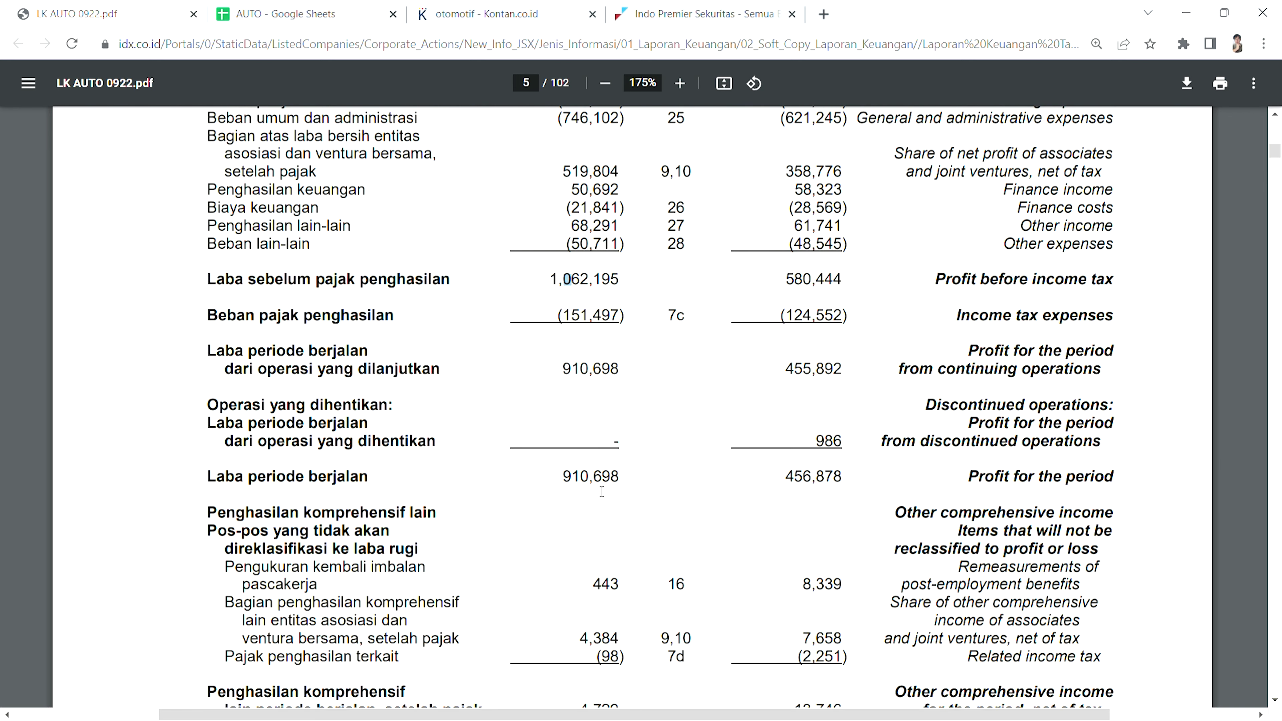
{"action": "left_click", "coordinate": [595, 485]}
- Examine the rest of the profit or loss statement, including profit attributable to owners and earnings per share on page 6
{"action": "scroll", "coordinate": [656, 470], "scroll_direction": "up", "scroll_amount": 5}
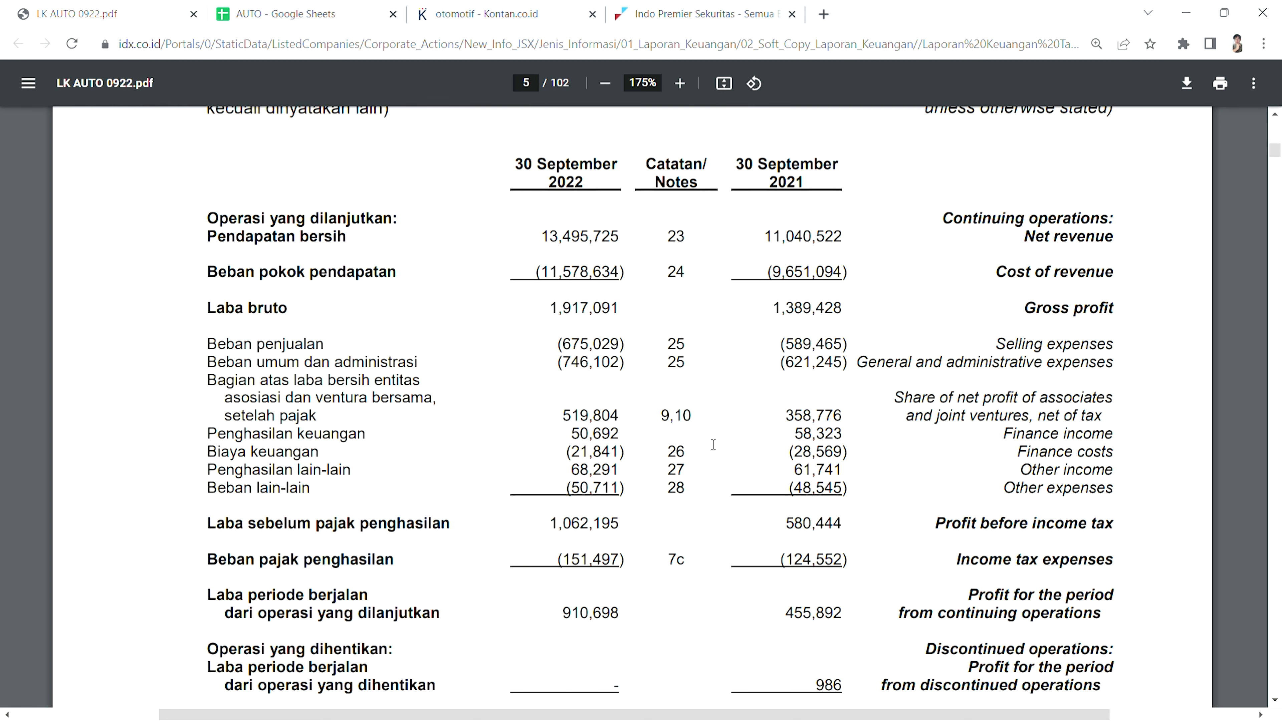
{"action": "scroll", "coordinate": [605, 382], "scroll_direction": "down", "scroll_amount": 8}
{"action": "scroll", "coordinate": [585, 404], "scroll_direction": "down", "scroll_amount": 8}
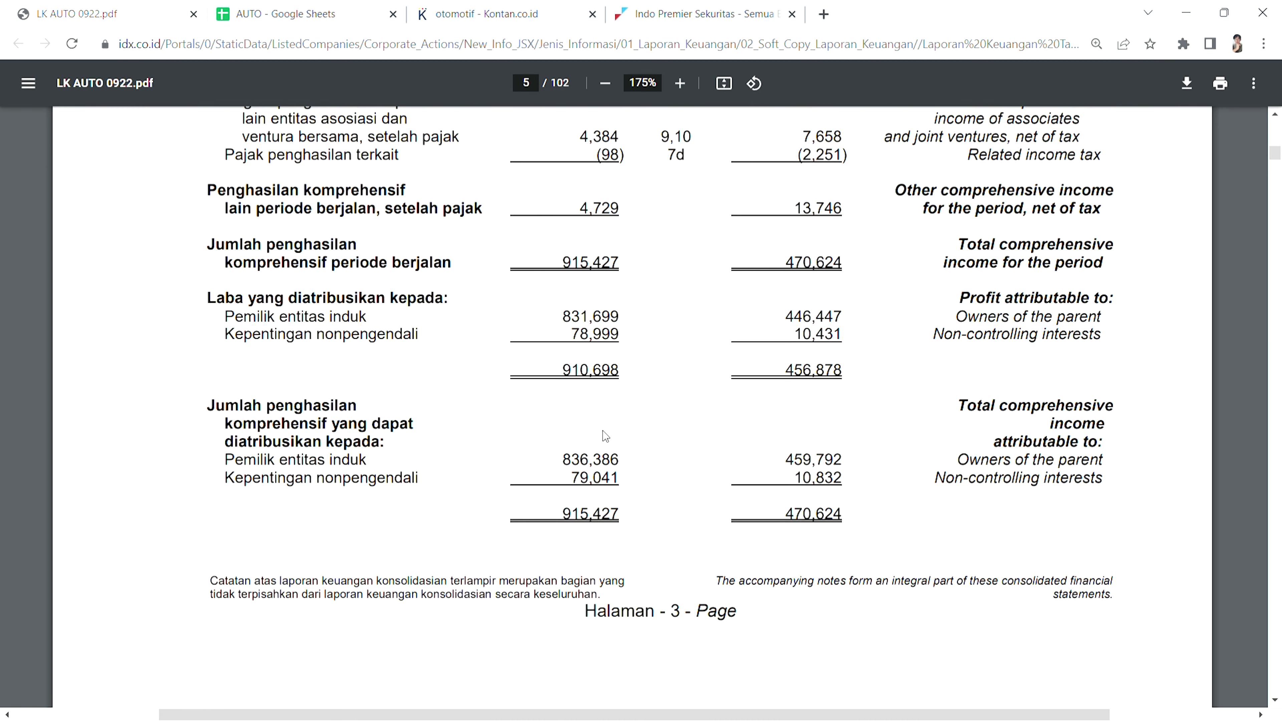
{"action": "scroll", "coordinate": [651, 454], "scroll_direction": "up", "scroll_amount": 11}
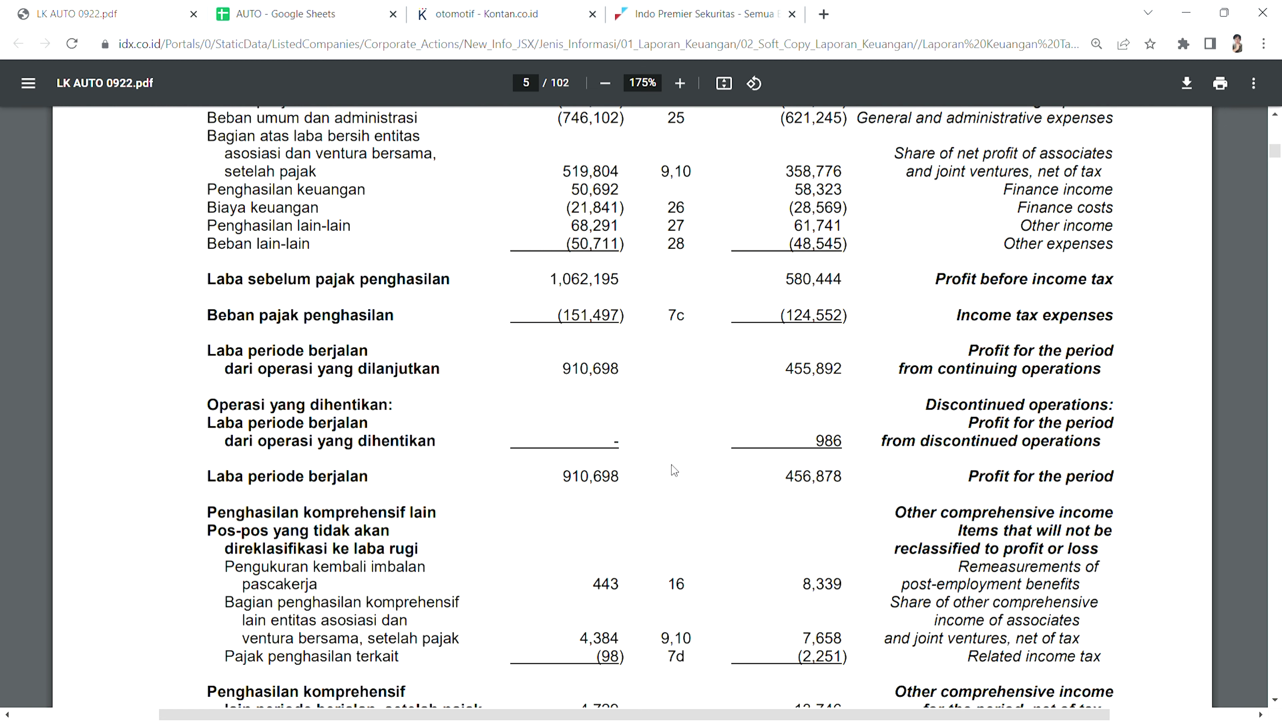
{"action": "scroll", "coordinate": [684, 505], "scroll_direction": "down", "scroll_amount": 16}
{"action": "scroll", "coordinate": [684, 505], "scroll_direction": "down", "scroll_amount": 20}
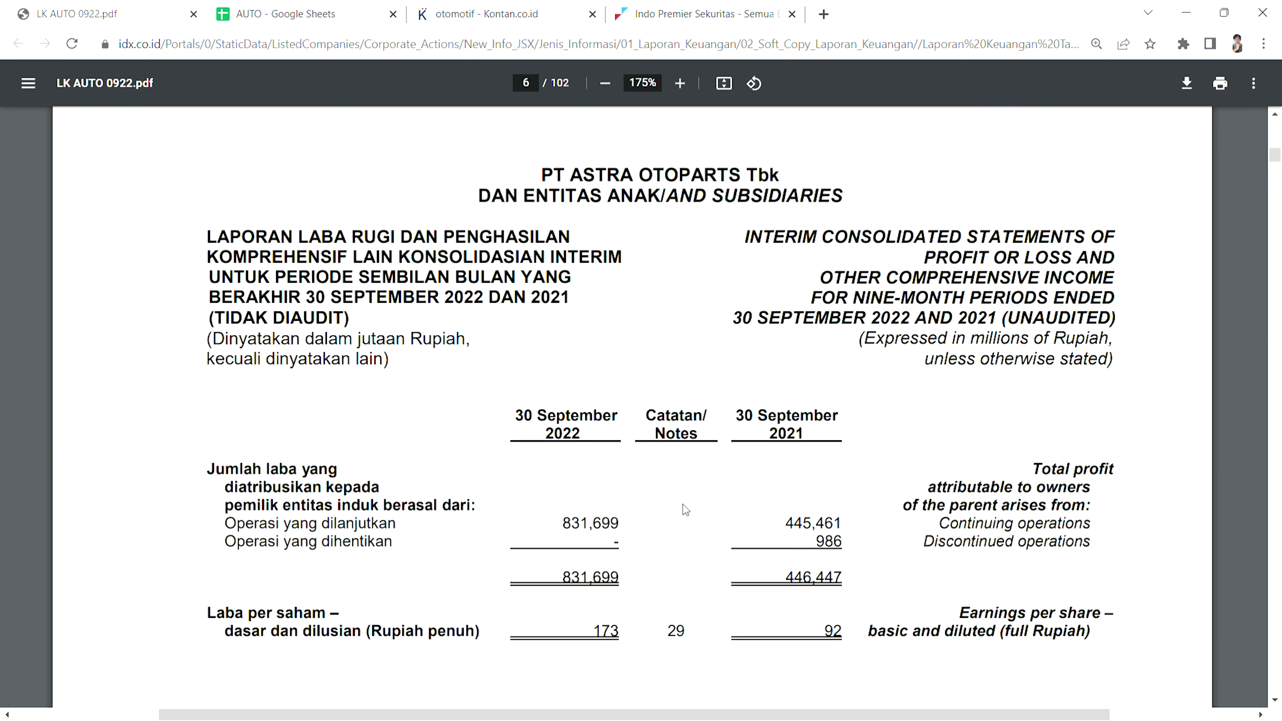
- Open the cash flow statement on page 8 and check supplier and employee payments and net operating cash flow for 2022
{"action": "scroll", "coordinate": [687, 511], "scroll_direction": "down", "scroll_amount": 20}
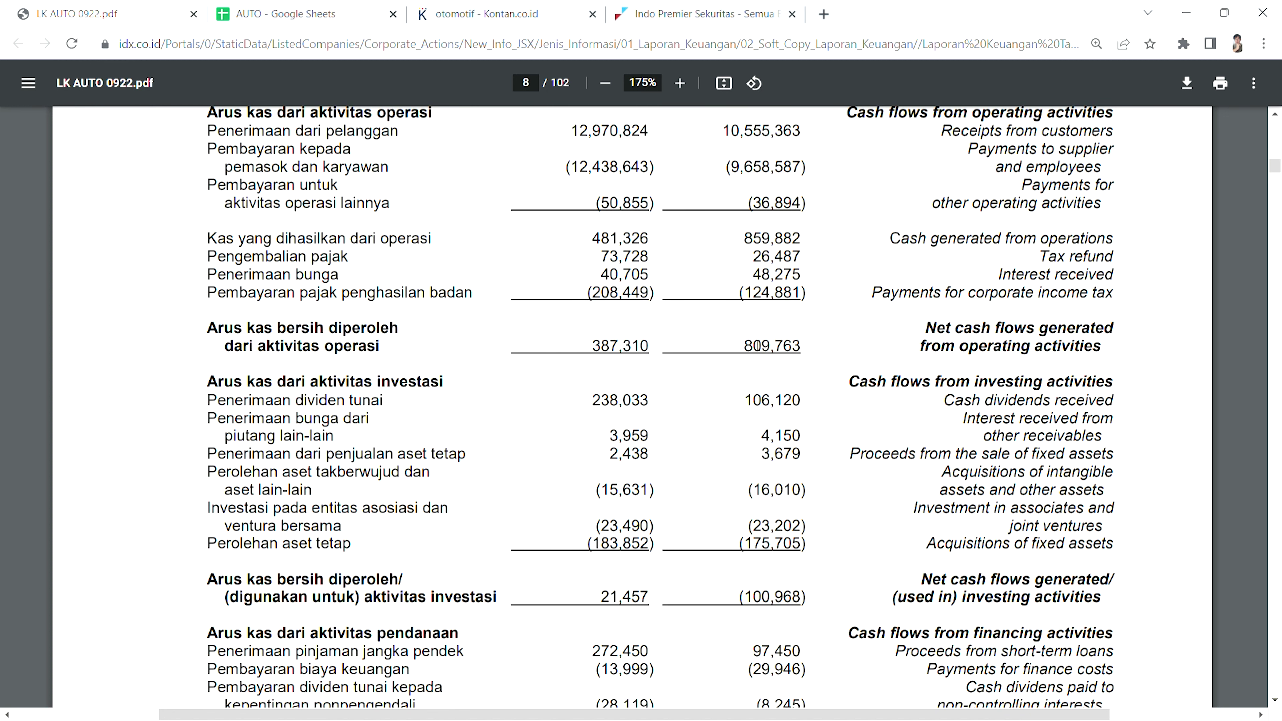
{"action": "scroll", "coordinate": [747, 368], "scroll_direction": "up", "scroll_amount": 3}
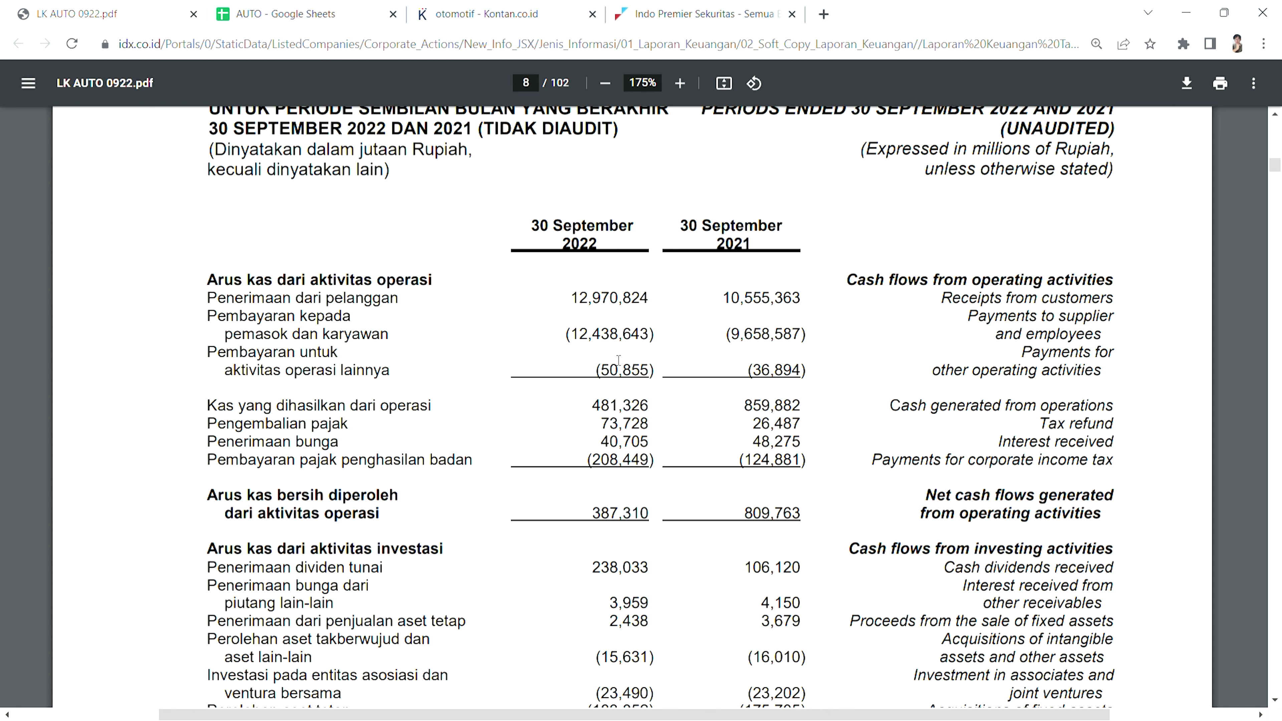
{"action": "left_click_drag", "start_coordinate": [579, 334], "coordinate": [595, 335]}
{"action": "left_click_drag", "start_coordinate": [632, 514], "coordinate": [620, 514]}
{"action": "scroll", "coordinate": [698, 516], "scroll_direction": "down", "scroll_amount": 1}
{"action": "scroll", "coordinate": [698, 516], "scroll_direction": "down", "scroll_amount": 5}
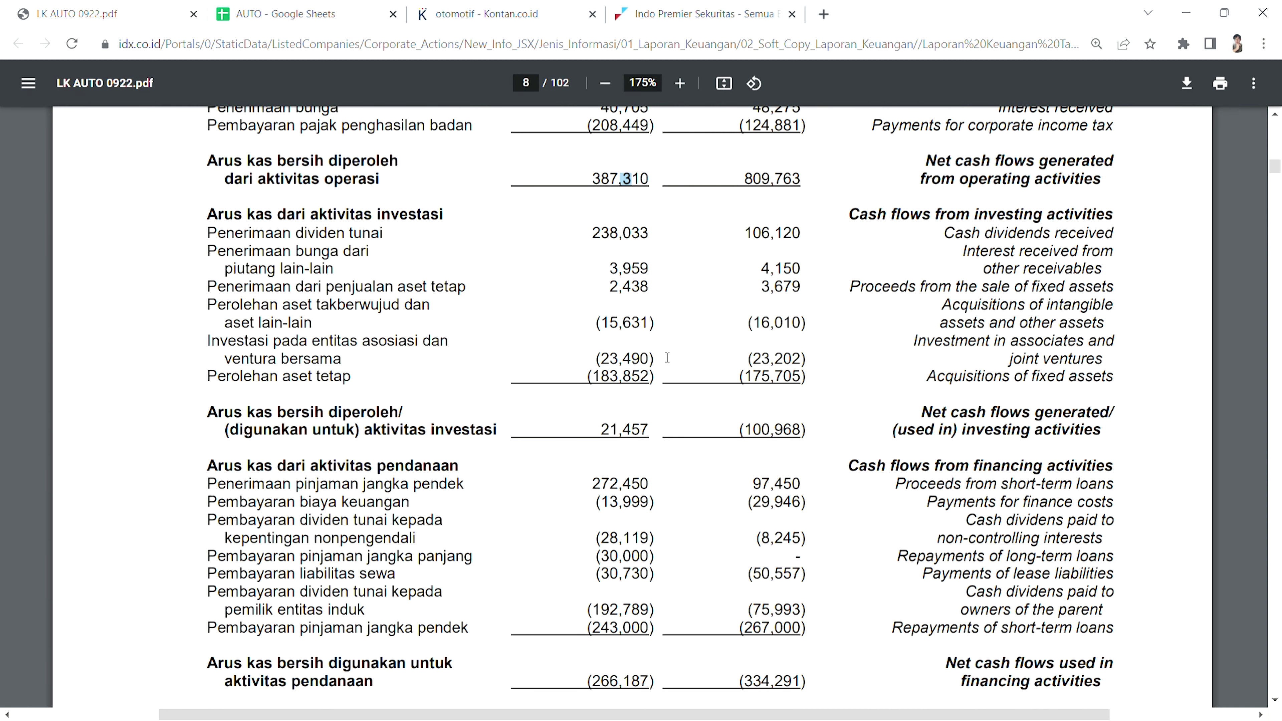
- Examine the cash dividends received line within the cash flows from investing activities
{"action": "left_click_drag", "start_coordinate": [609, 234], "coordinate": [592, 234]}
{"action": "left_click_drag", "start_coordinate": [284, 233], "coordinate": [373, 245]}
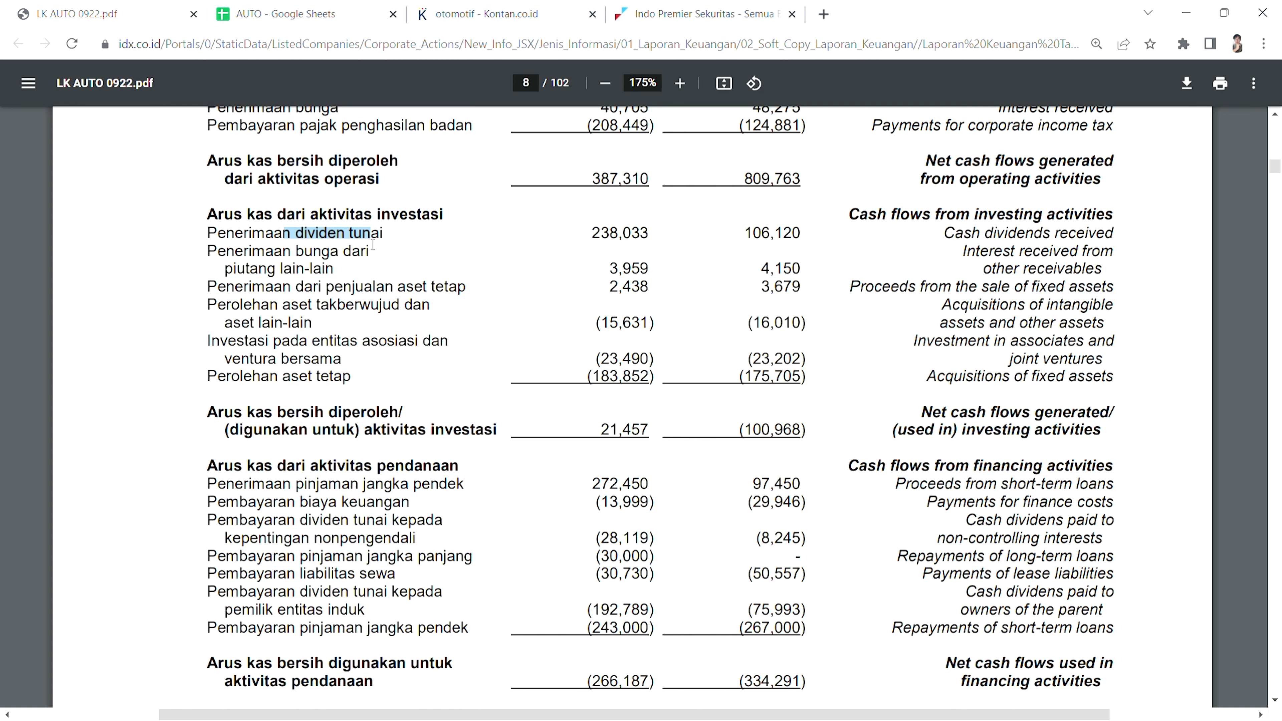
{"action": "left_click", "coordinate": [616, 242]}
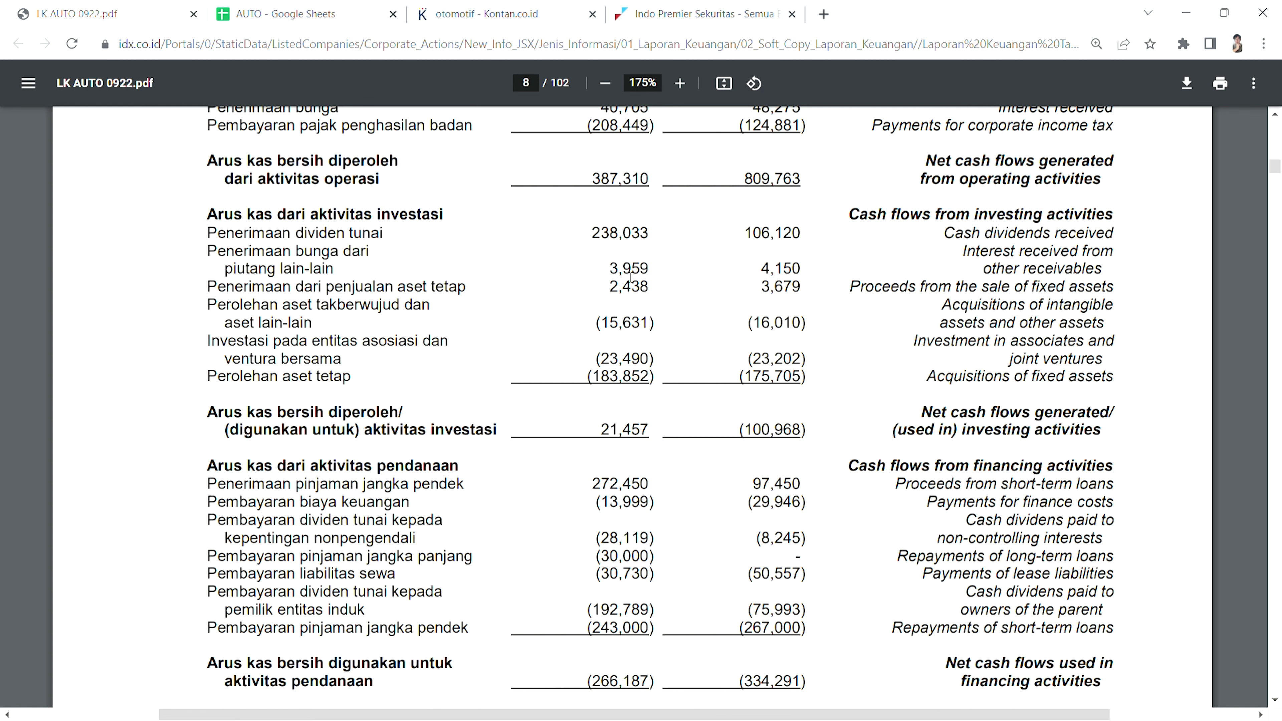
{"action": "left_click_drag", "start_coordinate": [310, 233], "coordinate": [296, 234]}
{"action": "scroll", "coordinate": [667, 404], "scroll_direction": "down", "scroll_amount": 2}
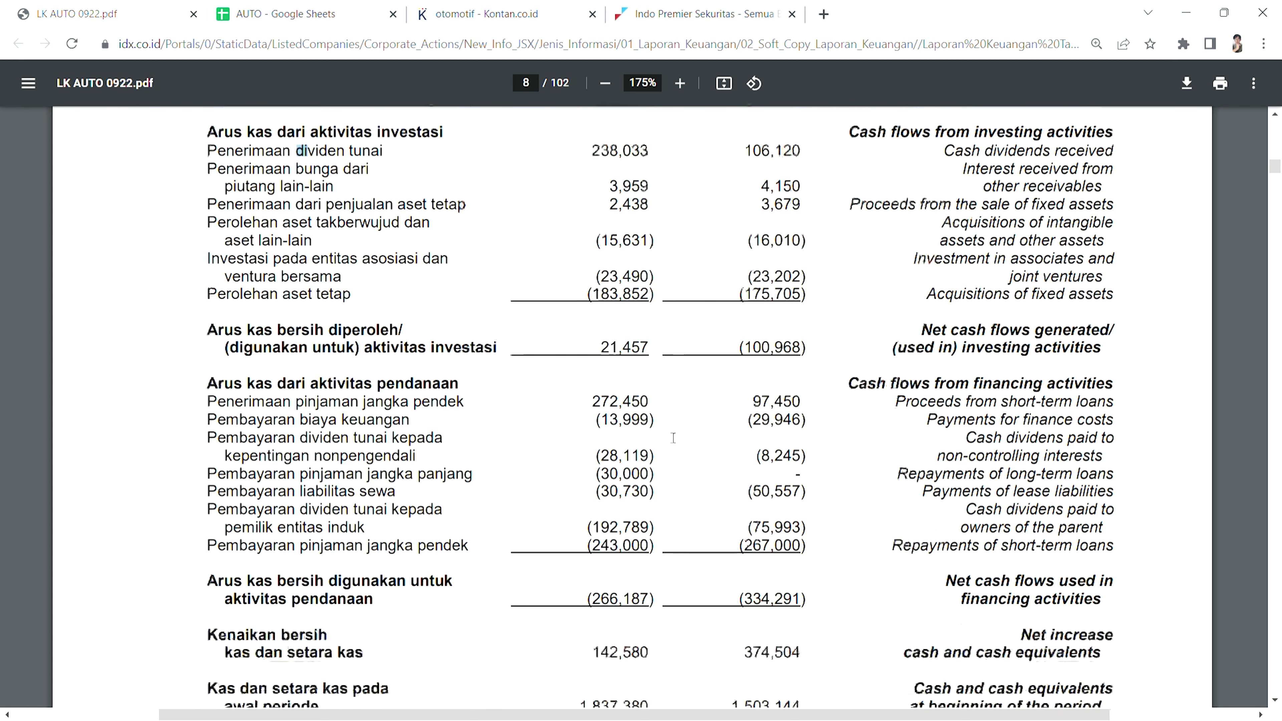
{"action": "scroll", "coordinate": [664, 420], "scroll_direction": "up", "scroll_amount": 2}
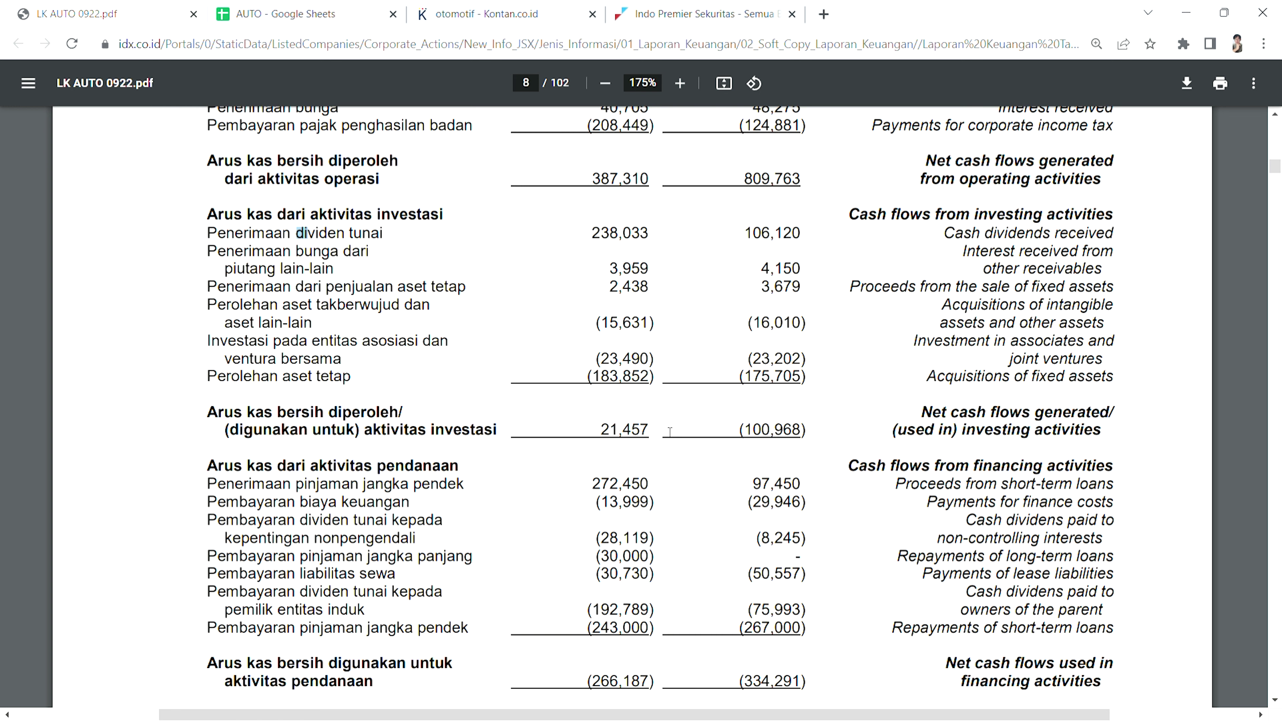
- Review the cash flows from financing activities down to cash and cash equivalents at period-end
{"action": "left_click", "coordinate": [457, 488]}
{"action": "scroll", "coordinate": [555, 490], "scroll_direction": "down", "scroll_amount": 2}
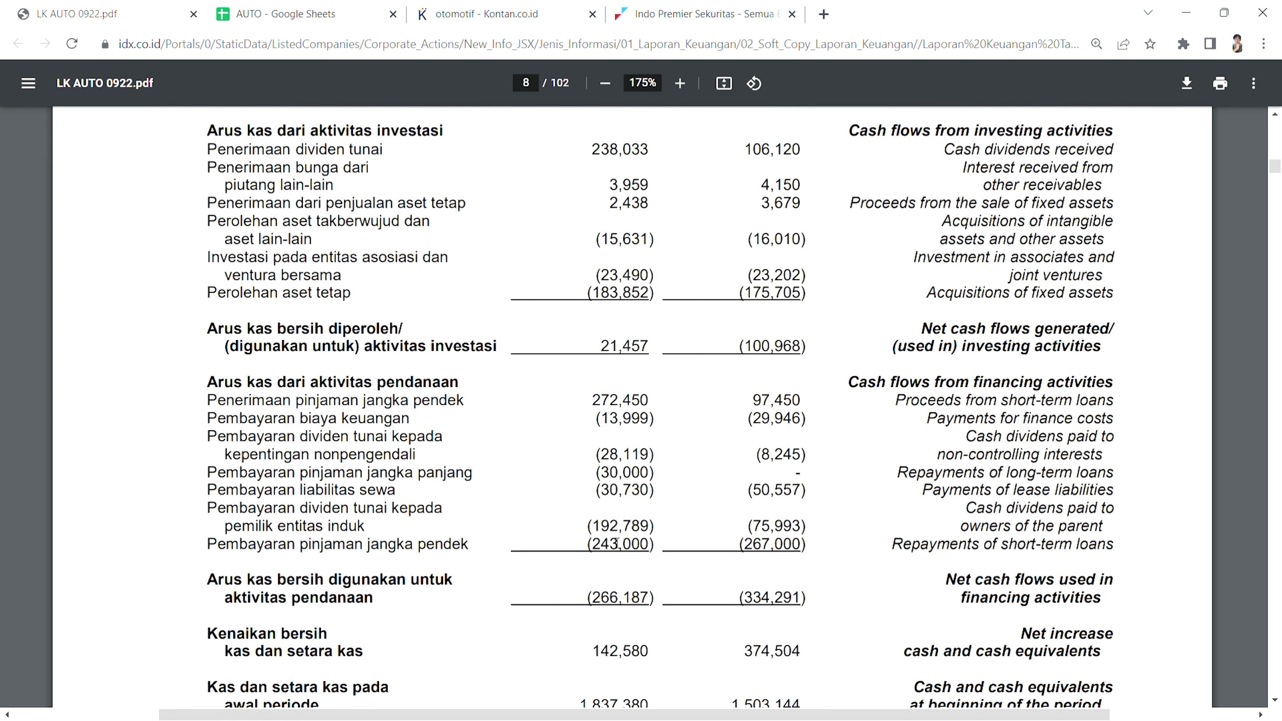
{"action": "scroll", "coordinate": [617, 543], "scroll_direction": "down", "scroll_amount": 5}
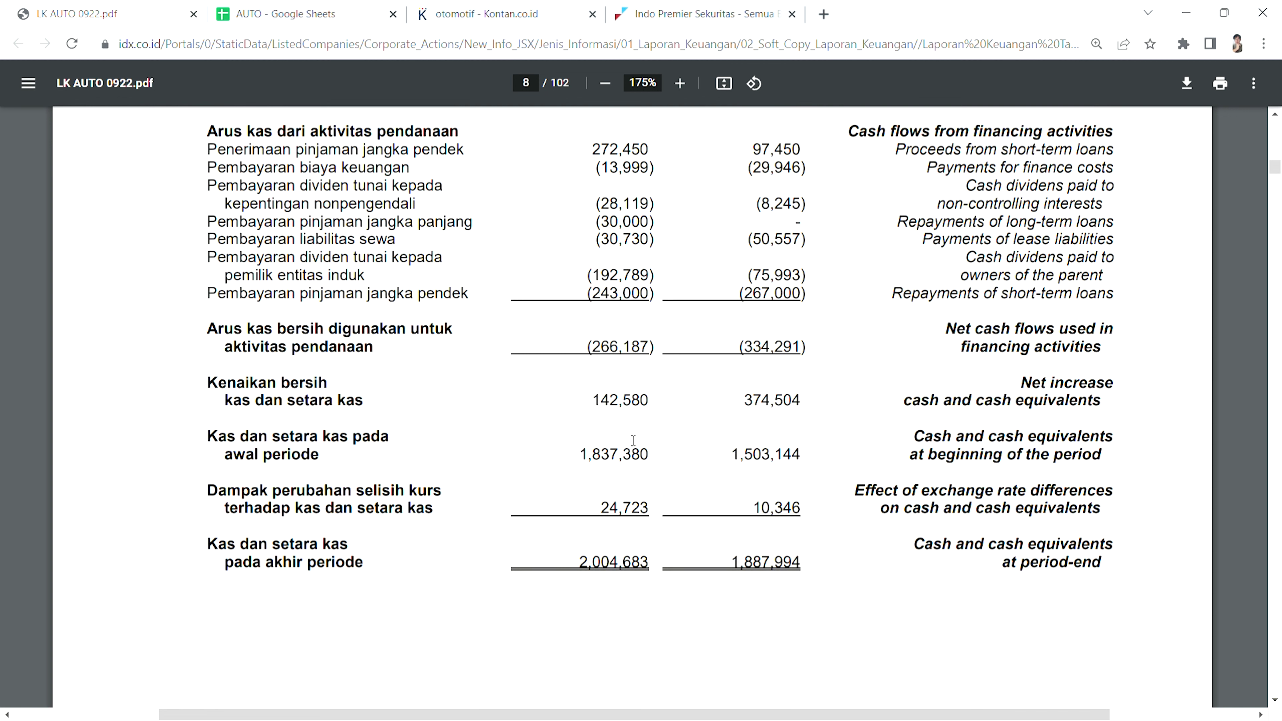
- Skim the start of the notes on page 9, and return to the profit or loss statement on page 5
{"action": "scroll", "coordinate": [644, 466], "scroll_direction": "down", "scroll_amount": 8}
{"action": "scroll", "coordinate": [671, 494], "scroll_direction": "down", "scroll_amount": 20}
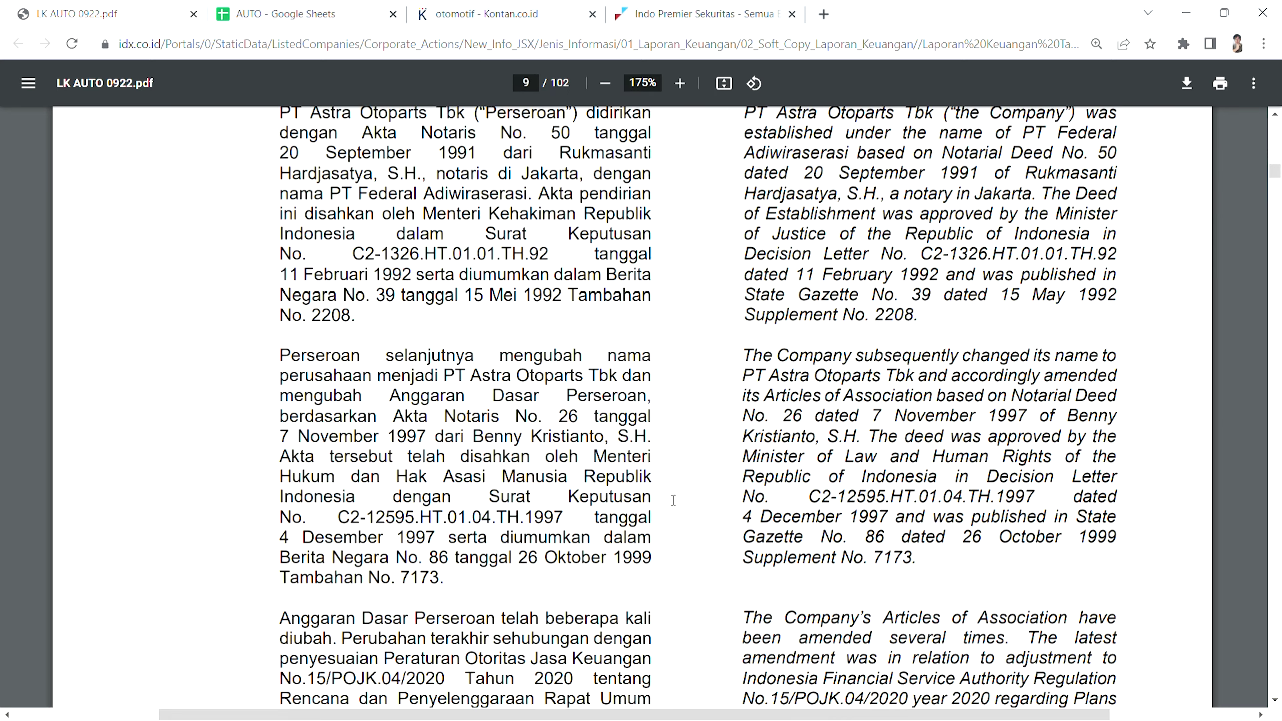
{"action": "scroll", "coordinate": [619, 514], "scroll_direction": "up", "scroll_amount": 20}
{"action": "scroll", "coordinate": [615, 510], "scroll_direction": "up", "scroll_amount": 20}
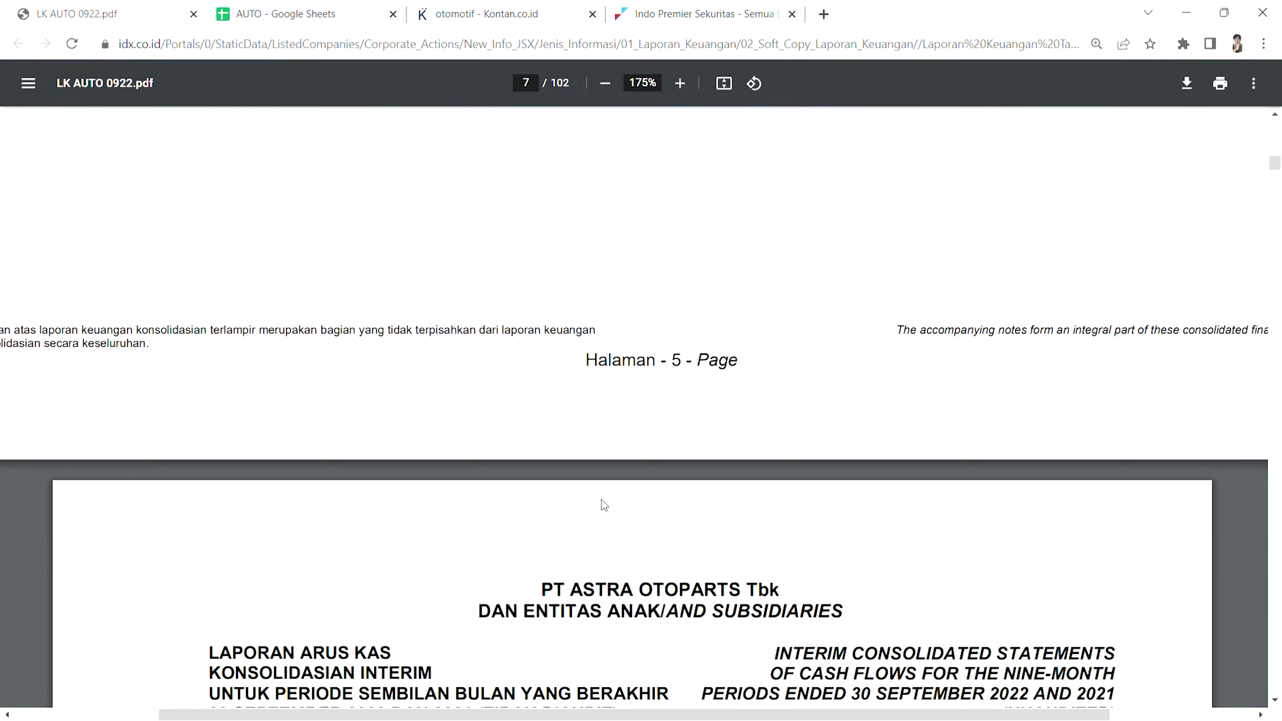
{"action": "scroll", "coordinate": [619, 515], "scroll_direction": "up", "scroll_amount": 20}
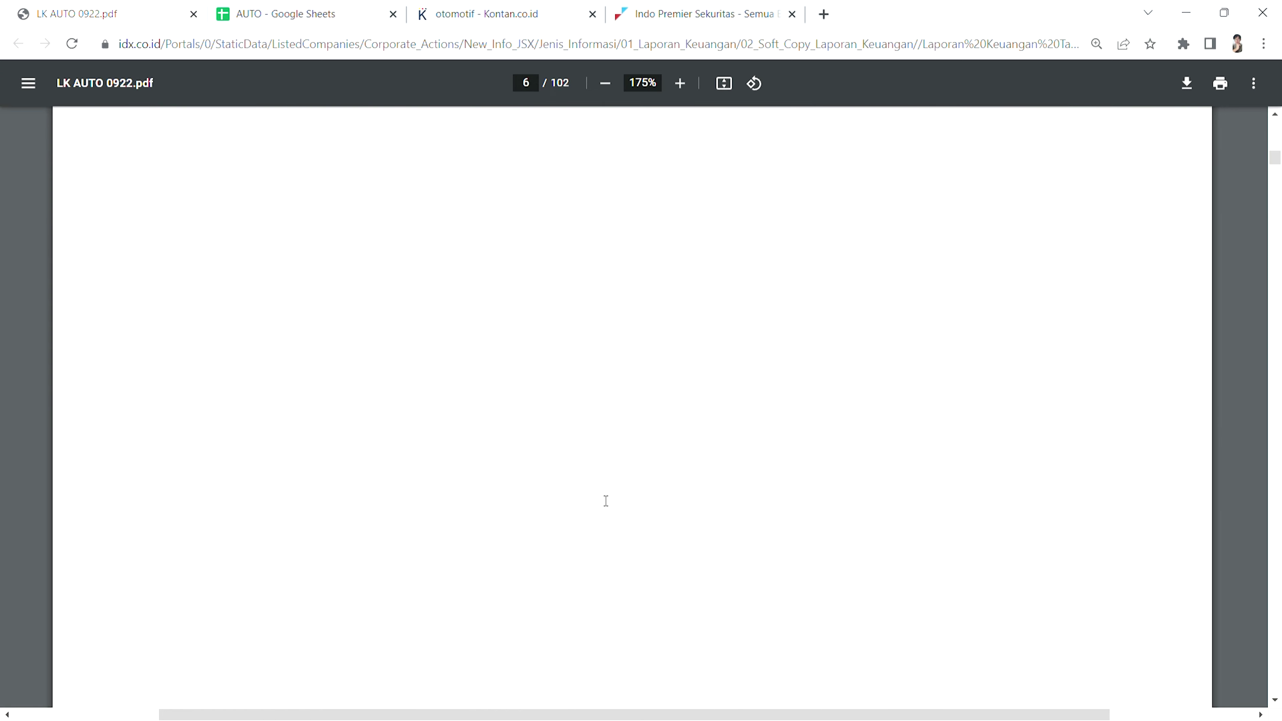
{"action": "scroll", "coordinate": [603, 499], "scroll_direction": "down", "scroll_amount": 10}
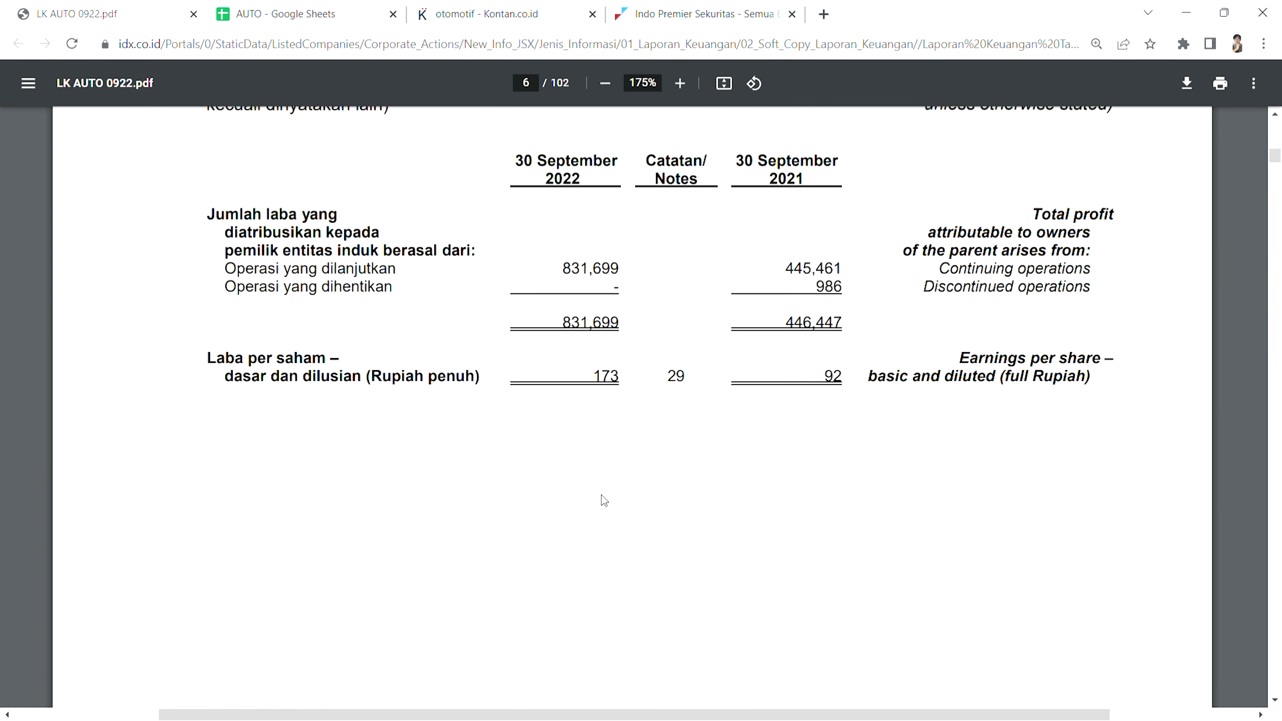
{"action": "scroll", "coordinate": [604, 502], "scroll_direction": "down", "scroll_amount": 10}
{"action": "scroll", "coordinate": [602, 520], "scroll_direction": "up", "scroll_amount": 20}
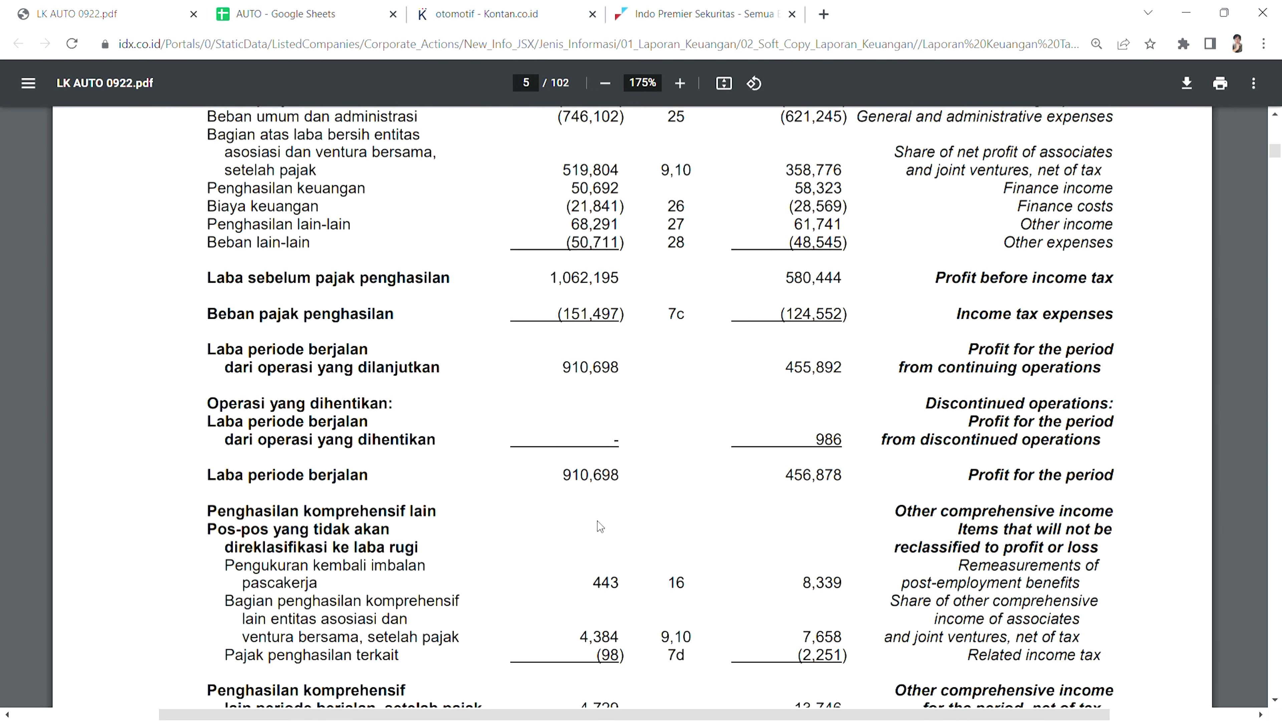
{"action": "scroll", "coordinate": [597, 522], "scroll_direction": "up", "scroll_amount": 8}
{"action": "scroll", "coordinate": [773, 410], "scroll_direction": "up", "scroll_amount": 3}
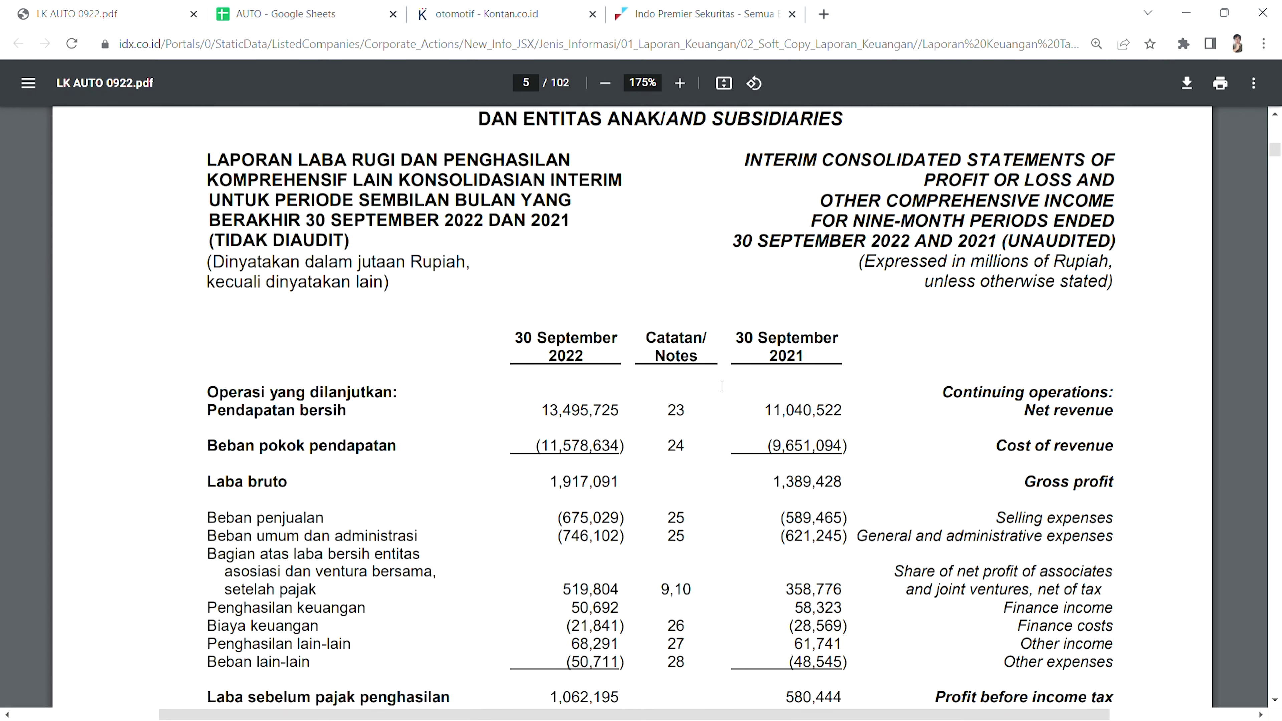
- Recheck the September 2021 net revenue and the expense lines below it against the 2022 column
{"action": "left_click_drag", "start_coordinate": [795, 419], "coordinate": [794, 419]}
{"action": "left_click", "coordinate": [781, 412]}
{"action": "scroll", "coordinate": [730, 449], "scroll_direction": "down", "scroll_amount": 3}
{"action": "scroll", "coordinate": [730, 451], "scroll_direction": "up", "scroll_amount": 1}
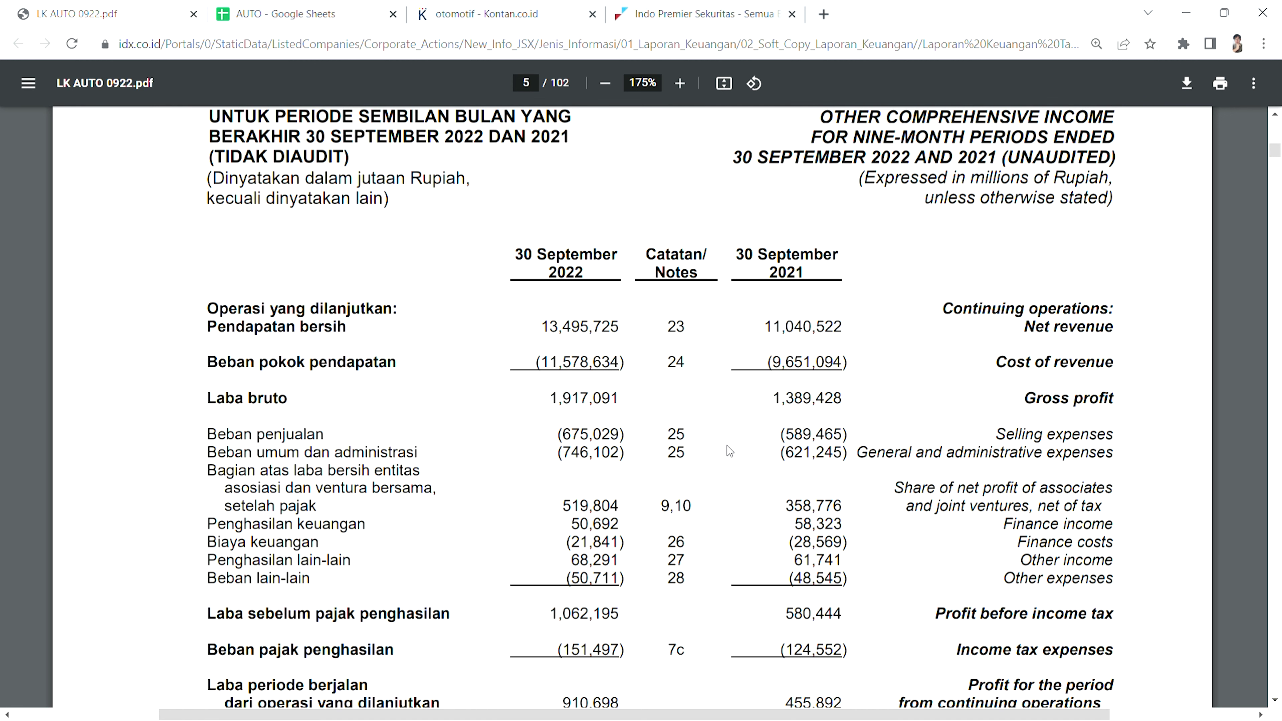
{"action": "scroll", "coordinate": [723, 457], "scroll_direction": "down", "scroll_amount": 3}
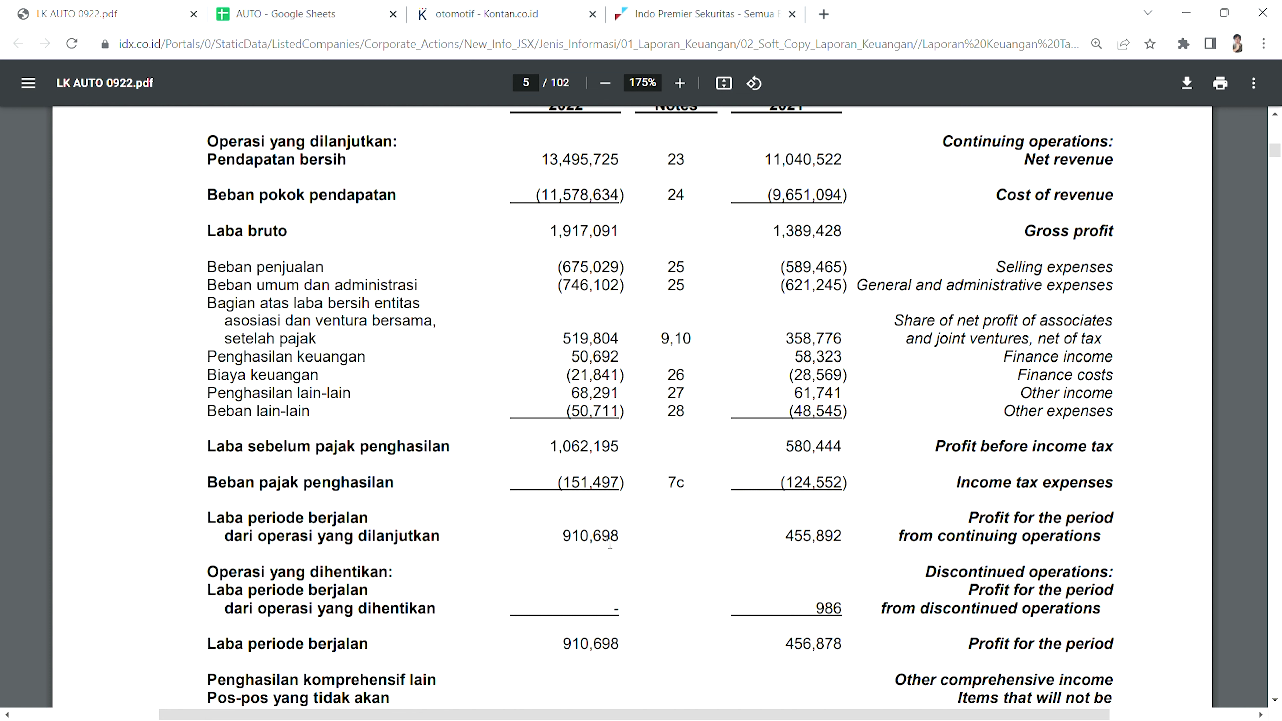
- Check the 2022 profit from continuing operations against net revenue and the income and expense items above it
{"action": "left_click_drag", "start_coordinate": [610, 542], "coordinate": [633, 546]}
{"action": "left_click", "coordinate": [626, 546]}
{"action": "scroll", "coordinate": [626, 538], "scroll_direction": "up", "scroll_amount": 5}
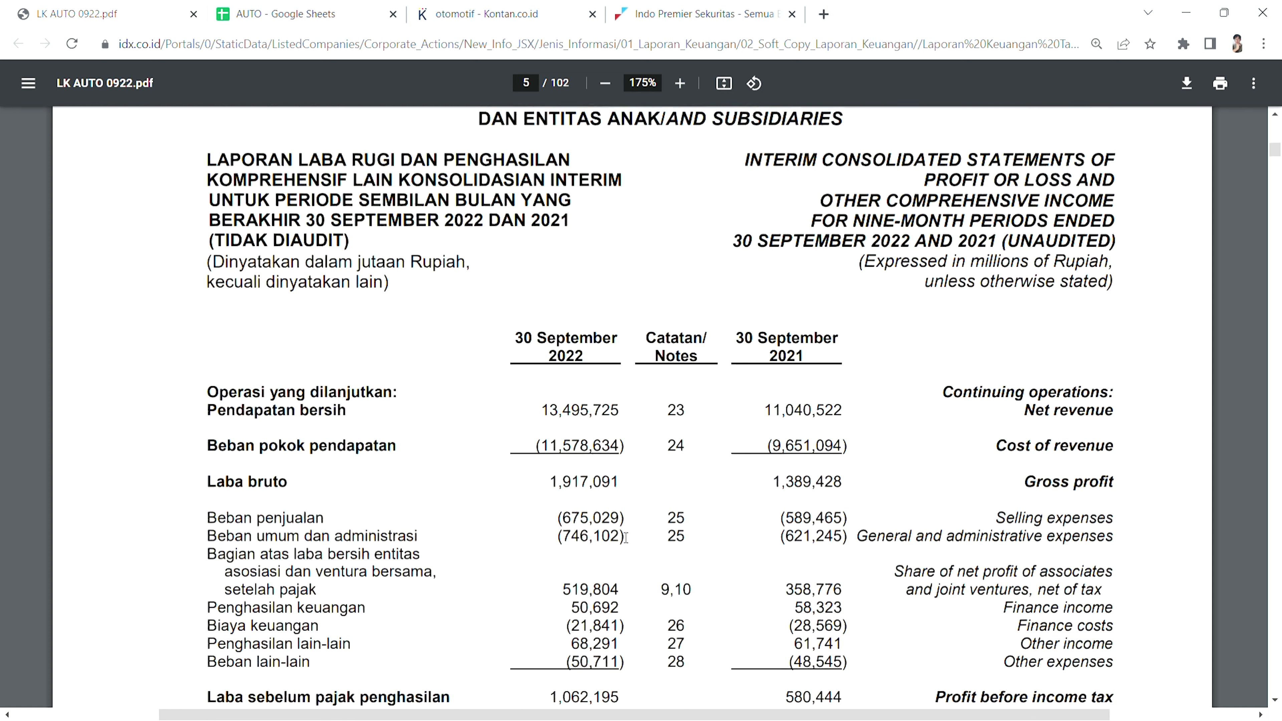
{"action": "scroll", "coordinate": [626, 537], "scroll_direction": "down", "scroll_amount": 5}
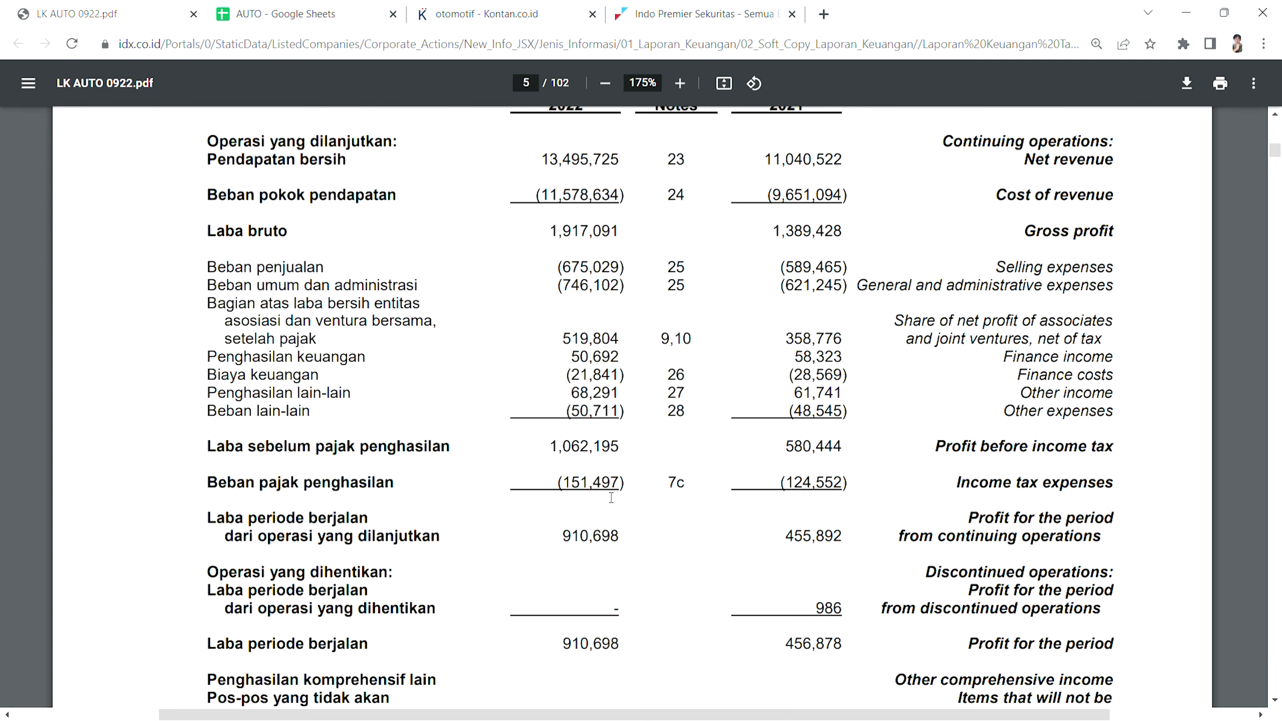
{"action": "scroll", "coordinate": [611, 498], "scroll_direction": "up", "scroll_amount": 5}
{"action": "scroll", "coordinate": [610, 497], "scroll_direction": "down", "scroll_amount": 3}
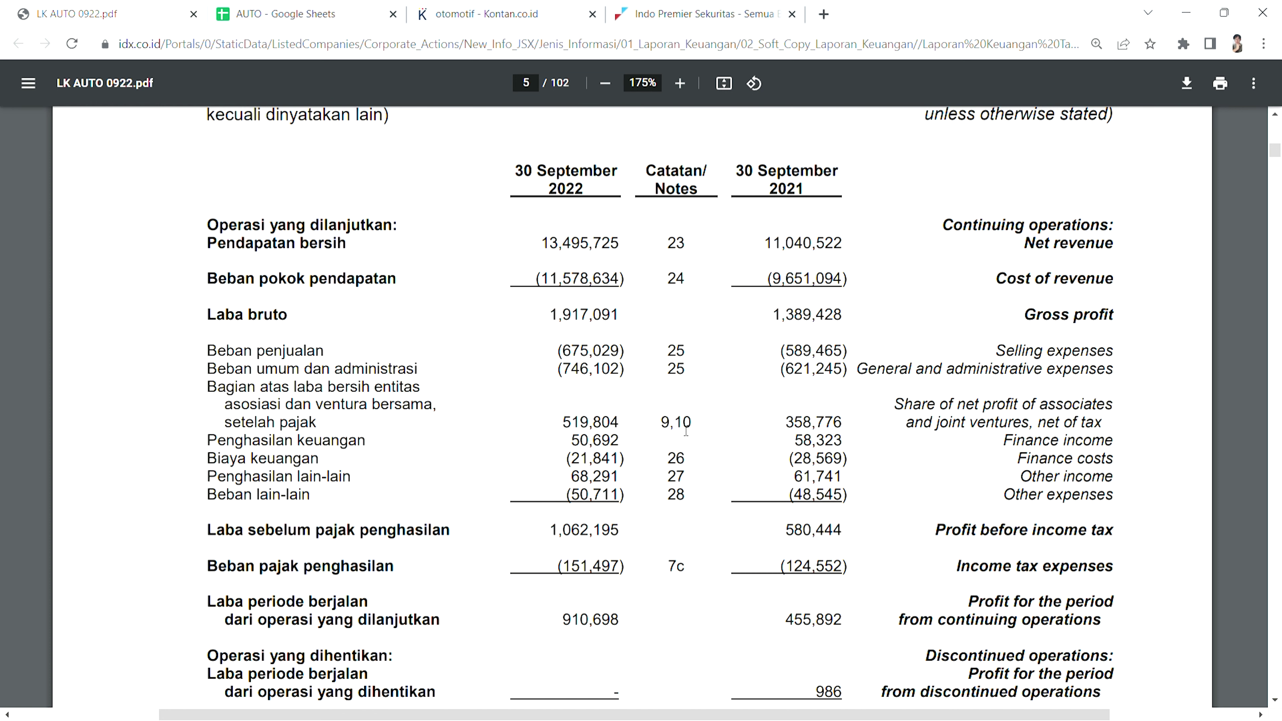
- Switch to the AUTO Google Sheets spreadsheet and review yearly revenue, net profit, equity and operating cash flow from 2007 to 2022 Q3
{"action": "left_click", "coordinate": [267, 15]}
{"action": "left_click", "coordinate": [716, 481]}
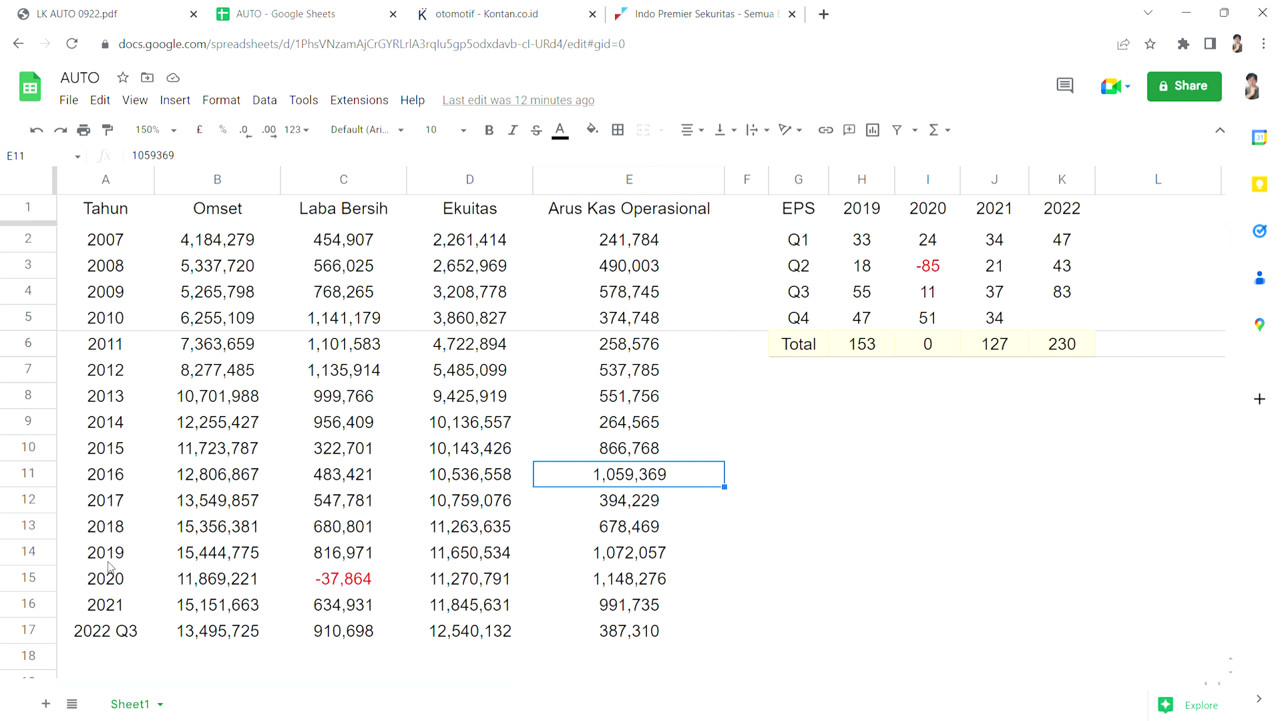
{"action": "scroll", "coordinate": [329, 487], "scroll_direction": "down", "scroll_amount": 5}
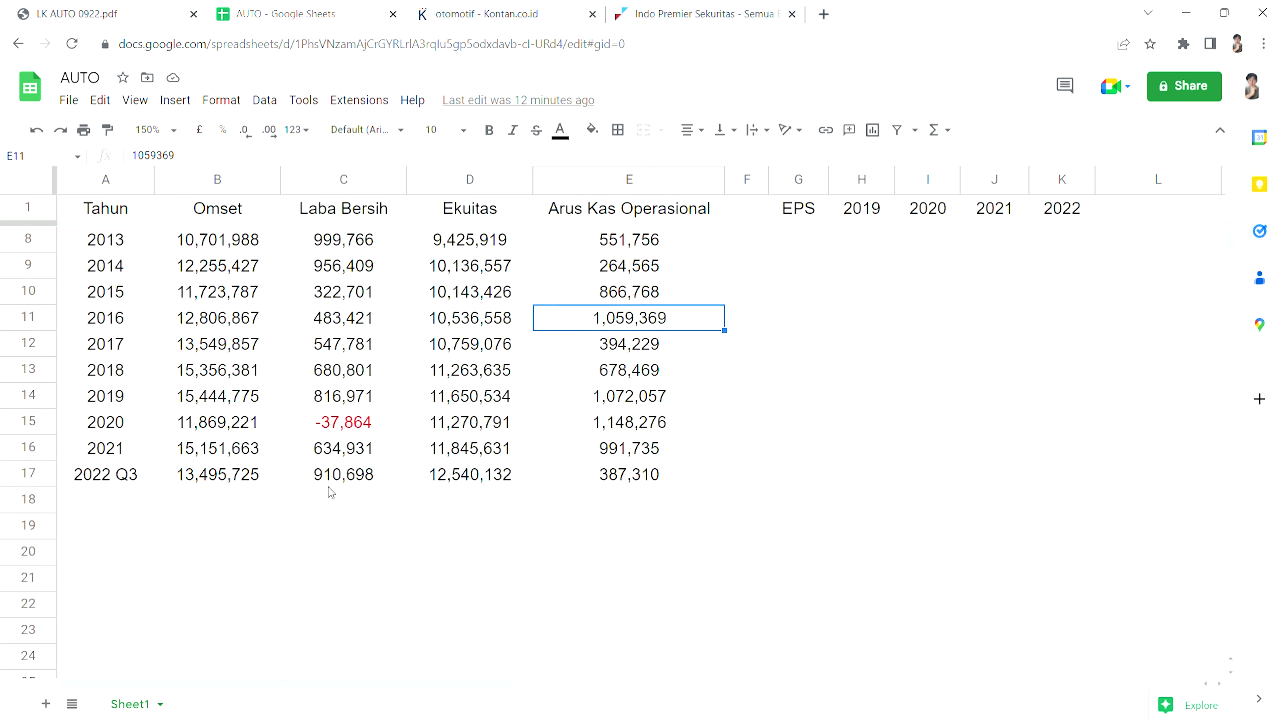
{"action": "scroll", "coordinate": [333, 497], "scroll_direction": "up", "scroll_amount": 3}
{"action": "scroll", "coordinate": [347, 486], "scroll_direction": "down", "scroll_amount": 2}
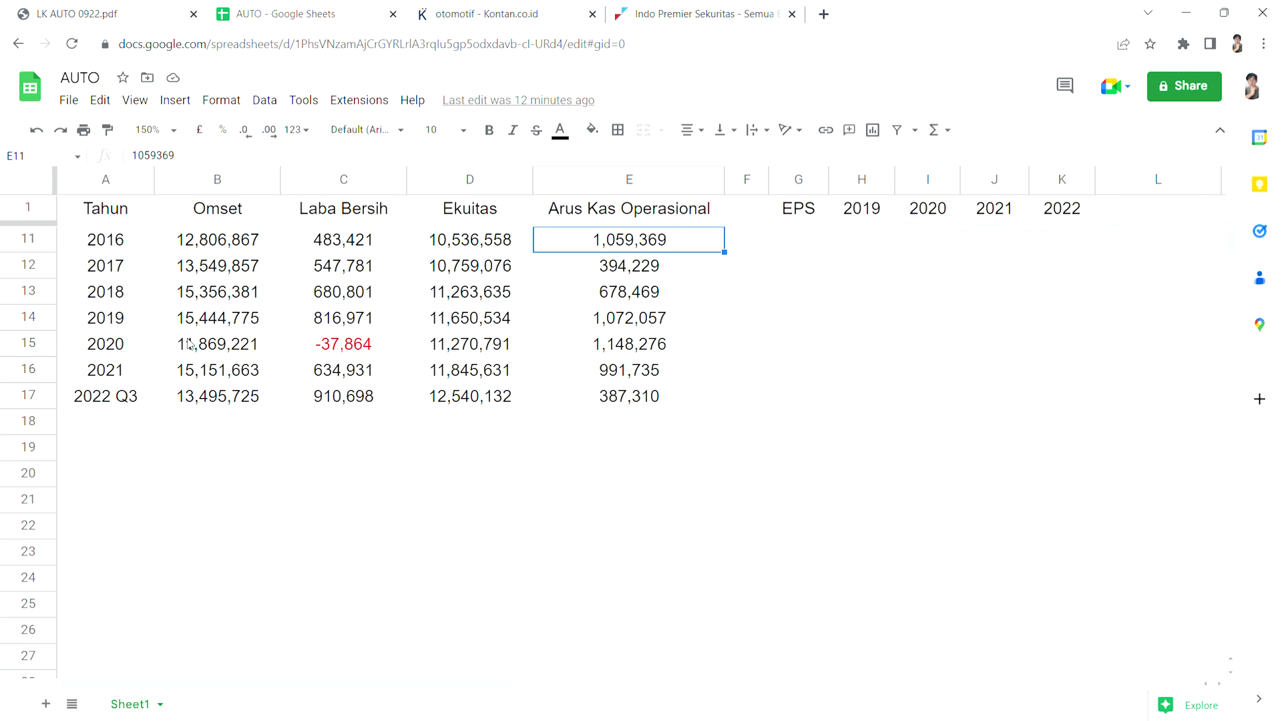
{"action": "scroll", "coordinate": [207, 359], "scroll_direction": "up", "scroll_amount": 3}
{"action": "scroll", "coordinate": [207, 359], "scroll_direction": "up", "scroll_amount": 1}
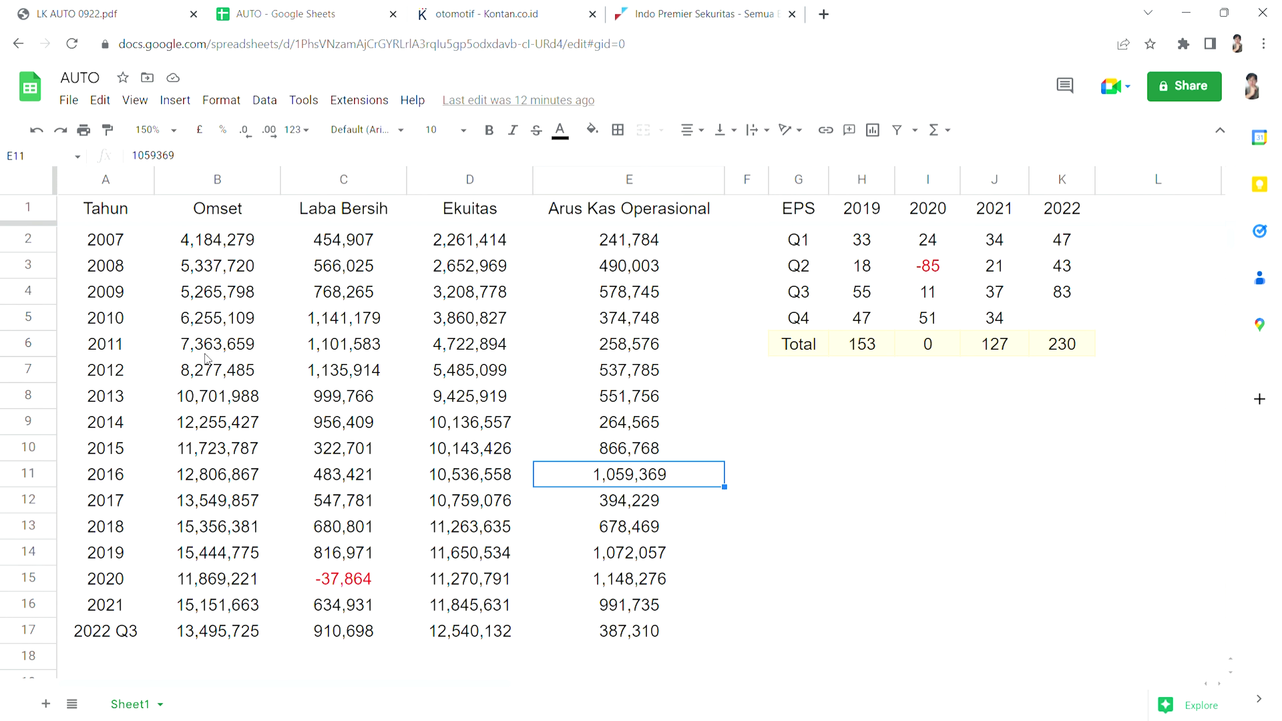
- Compare the equity of 2007 with the equity of 2022 Q3
{"action": "left_click", "coordinate": [134, 242]}
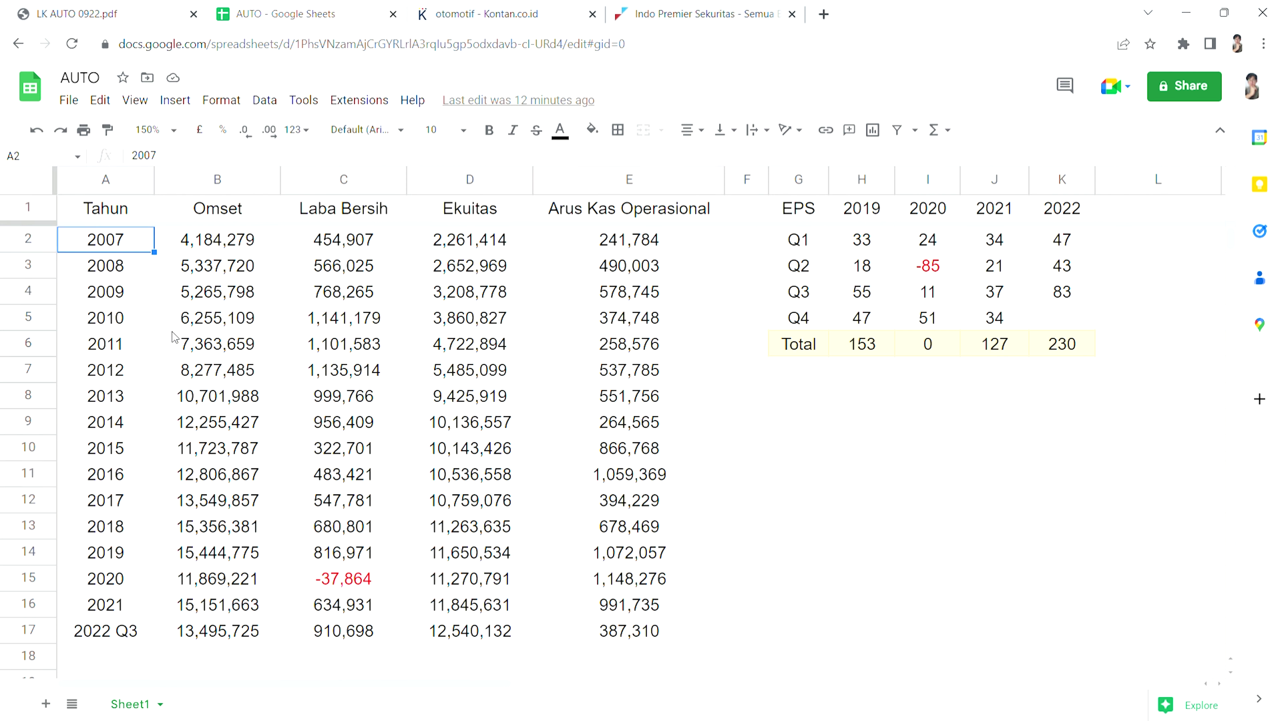
{"action": "left_click", "coordinate": [148, 643]}
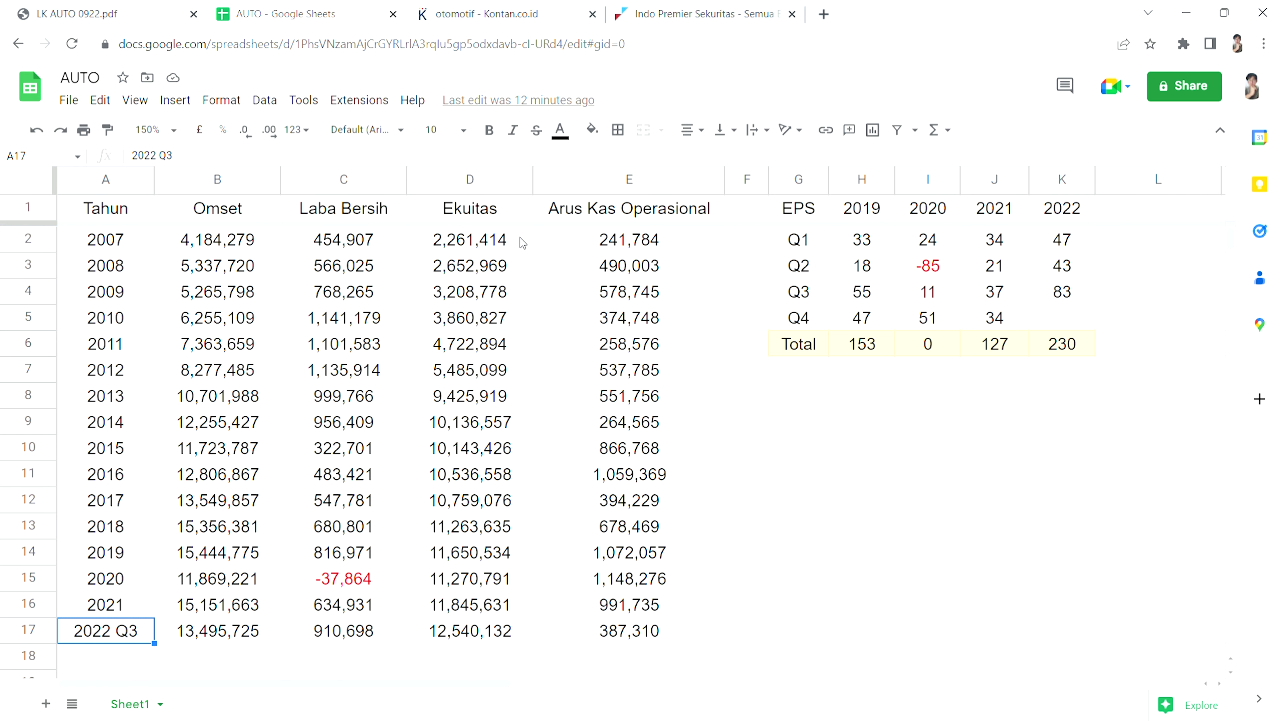
{"action": "left_click_drag", "start_coordinate": [522, 243], "coordinate": [529, 280]}
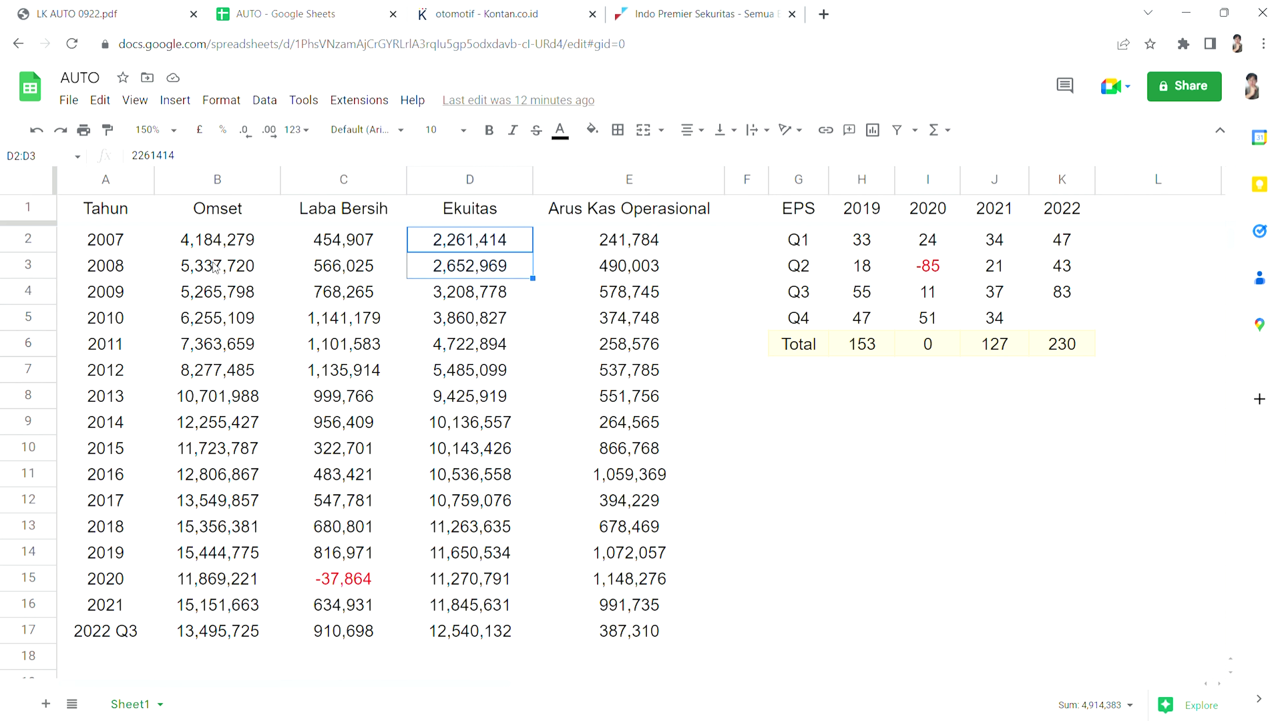
{"action": "left_click", "coordinate": [144, 246]}
{"action": "left_click", "coordinate": [518, 240]}
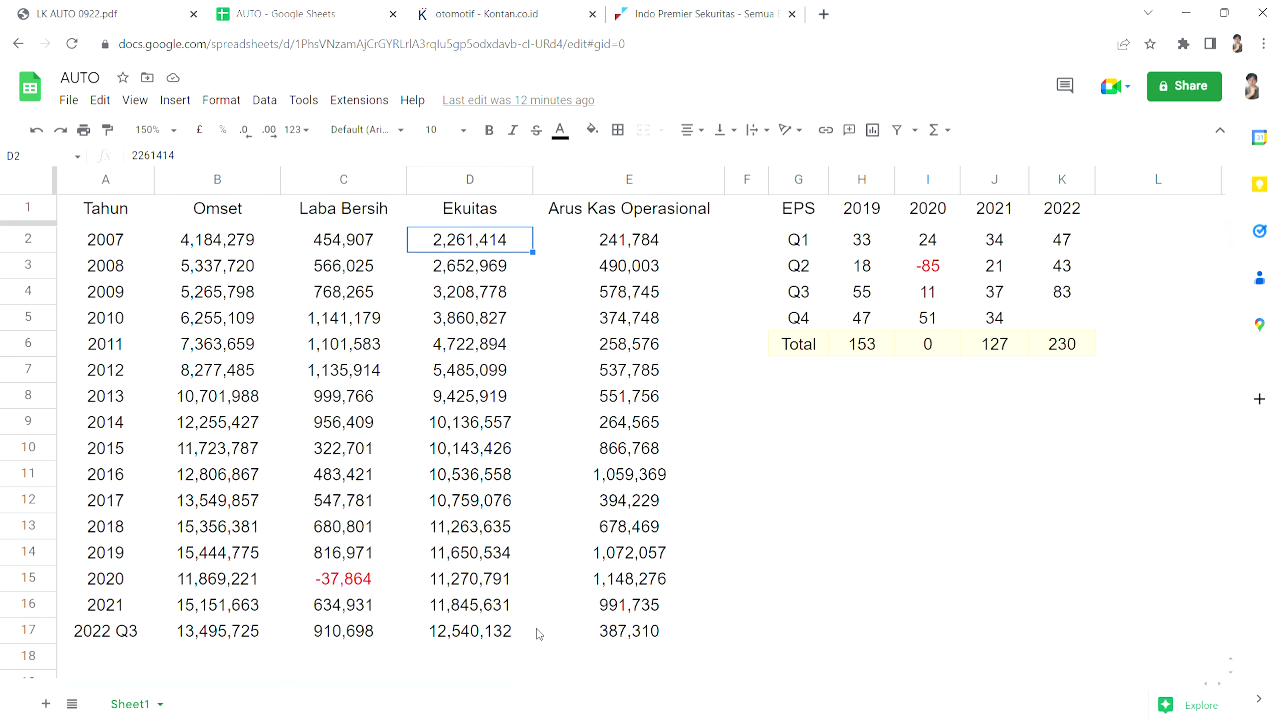
{"action": "left_click", "coordinate": [528, 637]}
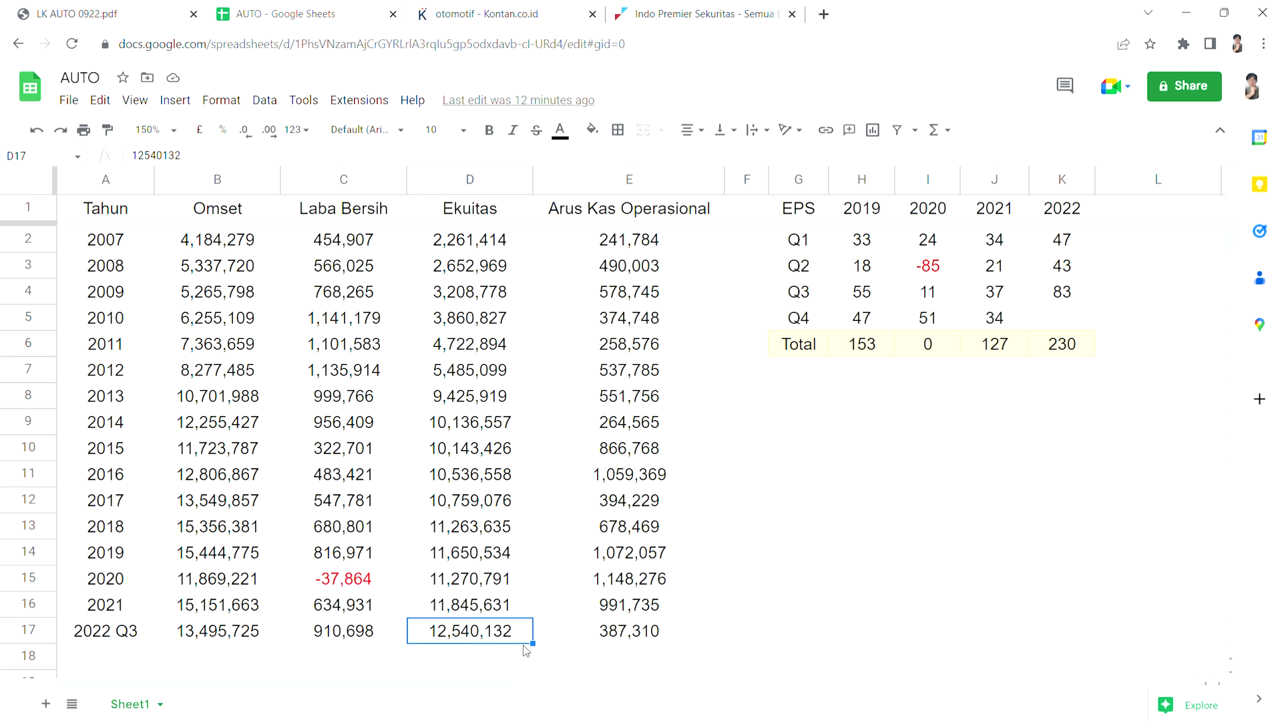
{"action": "left_click", "coordinate": [511, 665]}
- Examine the equity trend from 2014 to 2021 and check it against 2022 Q3
{"action": "left_click_drag", "start_coordinate": [523, 427], "coordinate": [522, 606]}
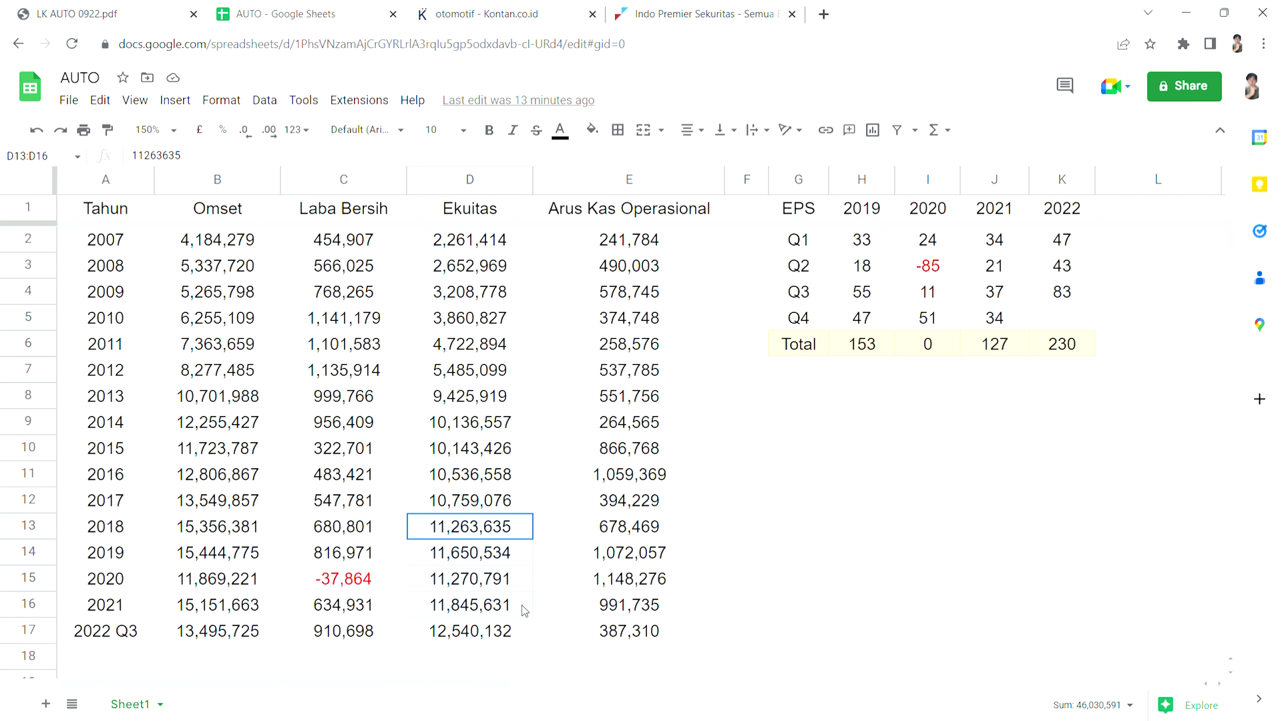
{"action": "left_click_drag", "start_coordinate": [389, 434], "coordinate": [389, 479]}
{"action": "left_click_drag", "start_coordinate": [518, 427], "coordinate": [521, 610]}
{"action": "left_click", "coordinate": [519, 642]}
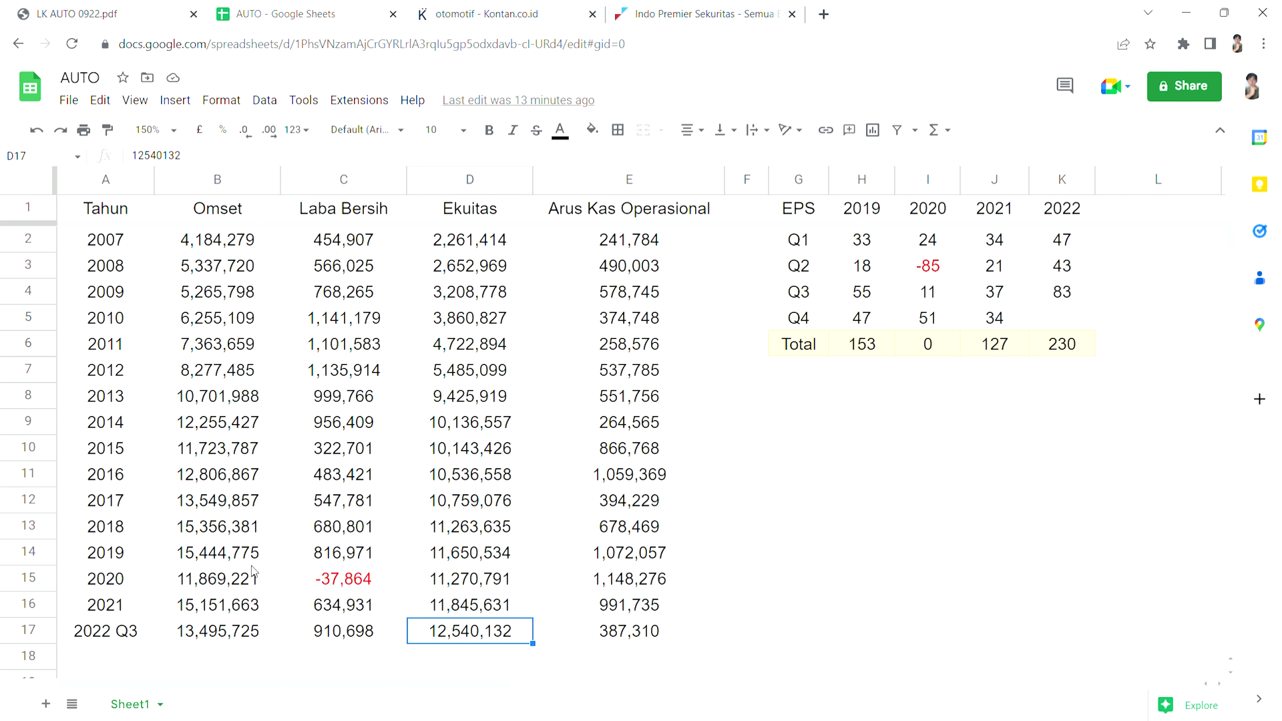
- Review revenue, net profit, equity and operating cash flow for 2020 and 2021, and compare equity with 2022 Q3
{"action": "left_click_drag", "start_coordinate": [148, 581], "coordinate": [518, 602]}
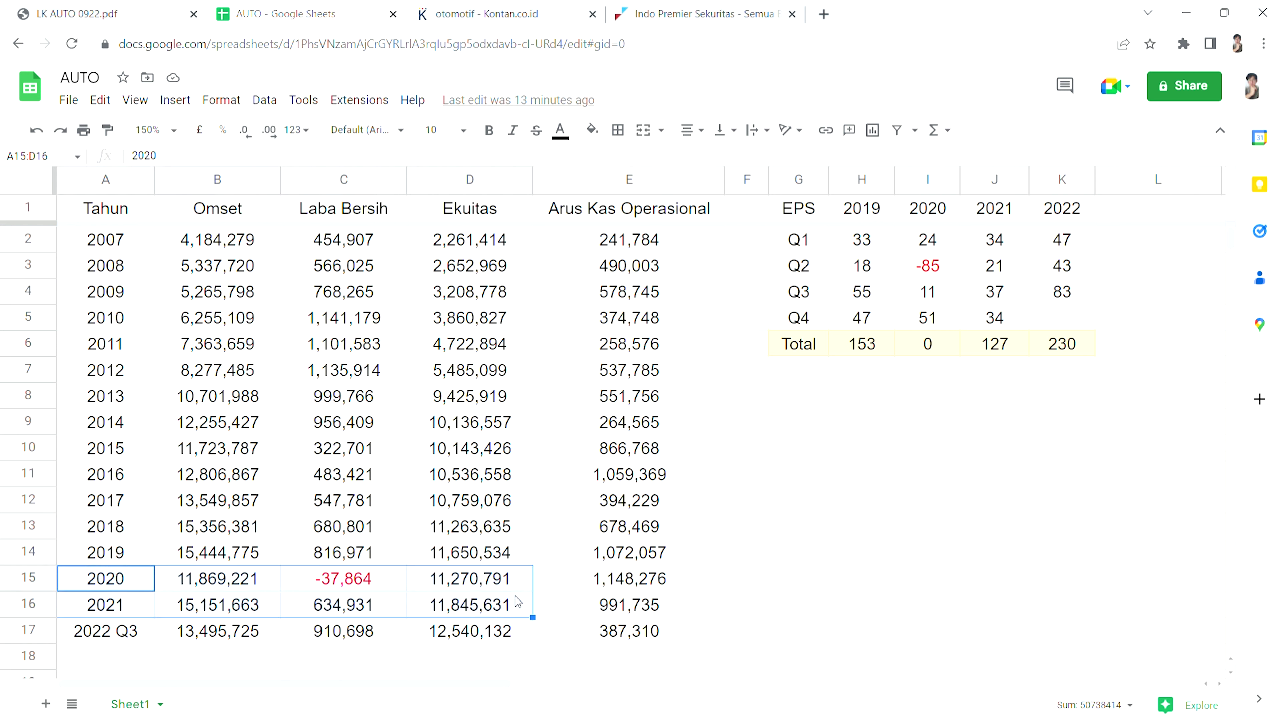
{"action": "left_click", "coordinate": [550, 583]}
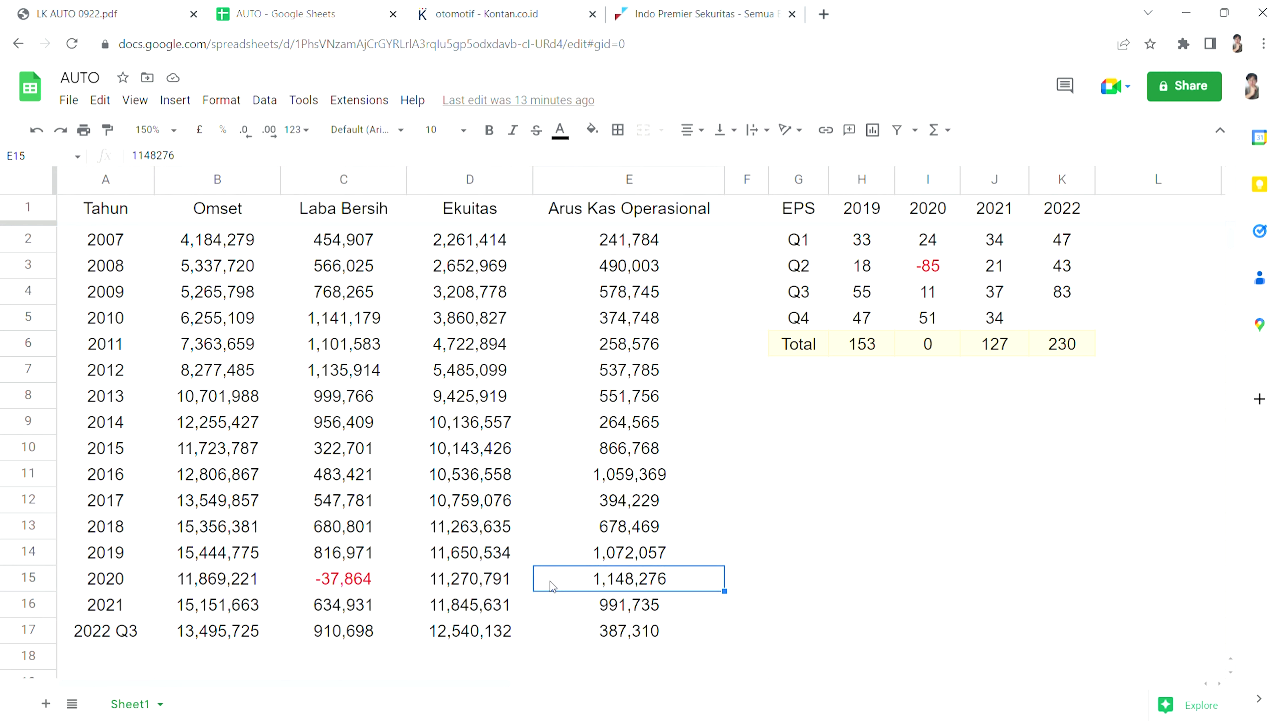
{"action": "left_click", "coordinate": [151, 581]}
{"action": "left_click_drag", "start_coordinate": [164, 592], "coordinate": [546, 609]}
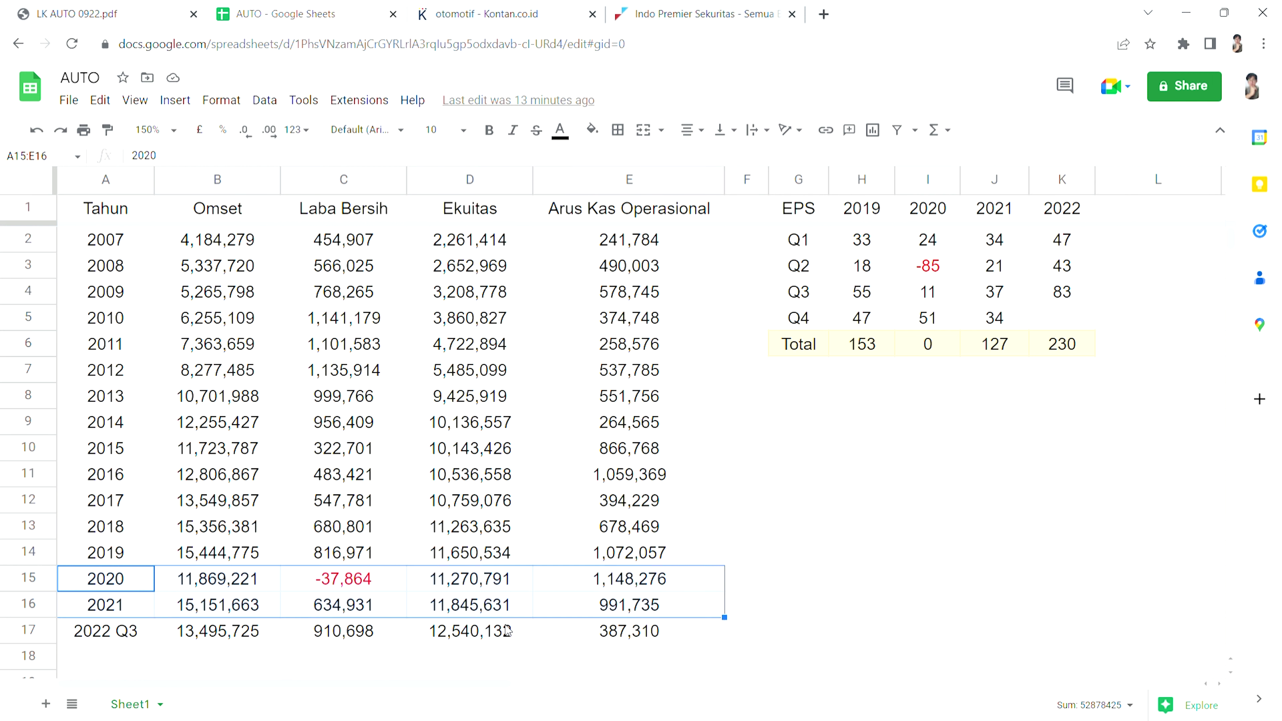
{"action": "left_click", "coordinate": [527, 635]}
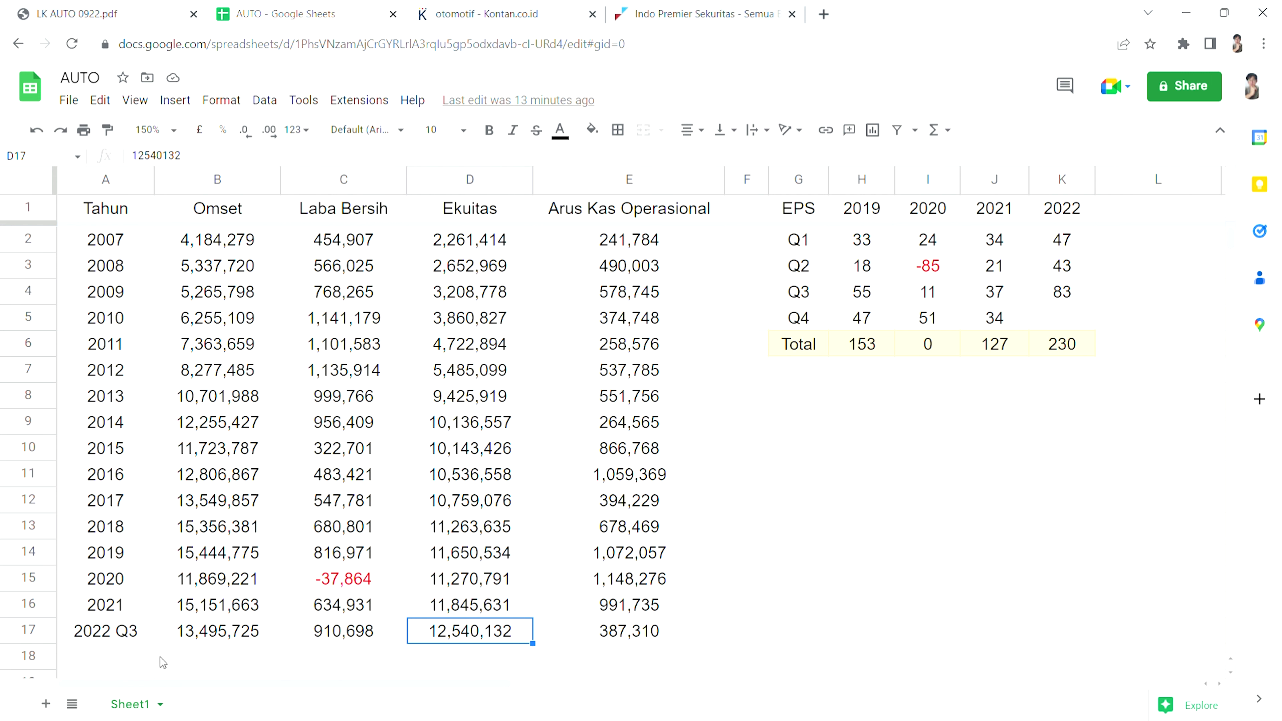
- Examine the 2022 Q3 row, checking operating cash flow, revenue, equity and net profit individually
{"action": "left_click_drag", "start_coordinate": [151, 637], "coordinate": [568, 628]}
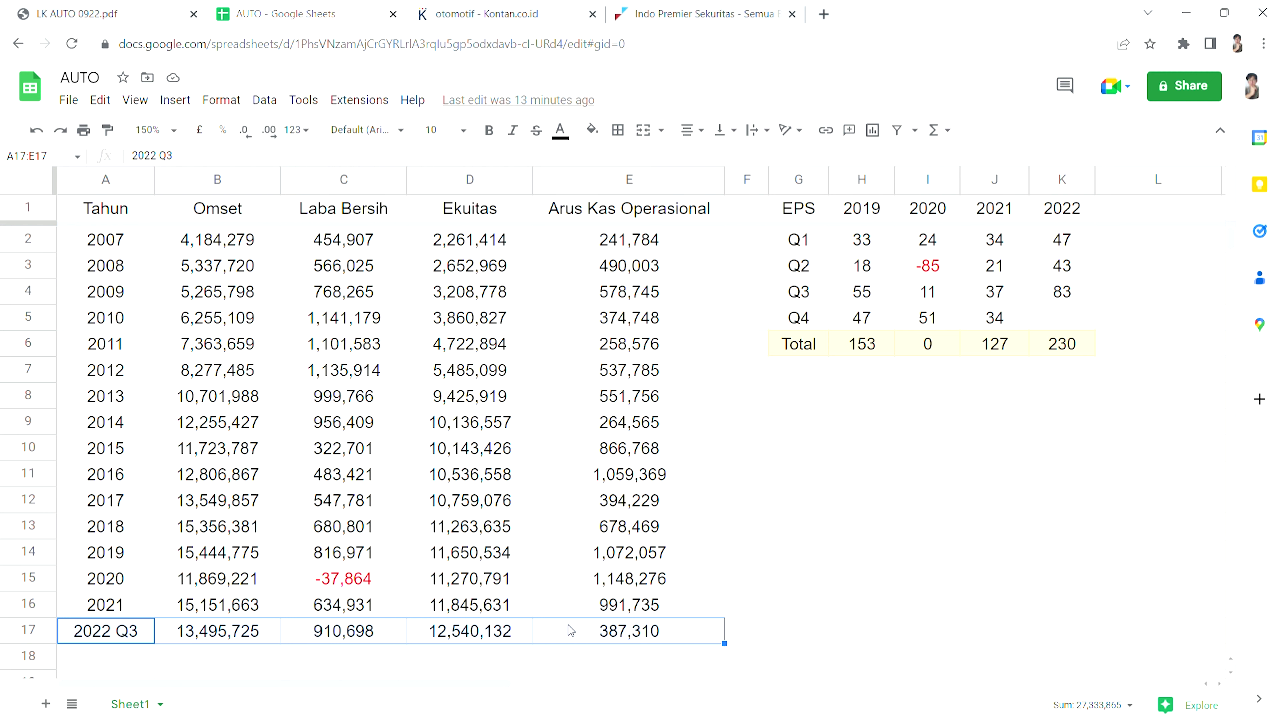
{"action": "left_click", "coordinate": [562, 629]}
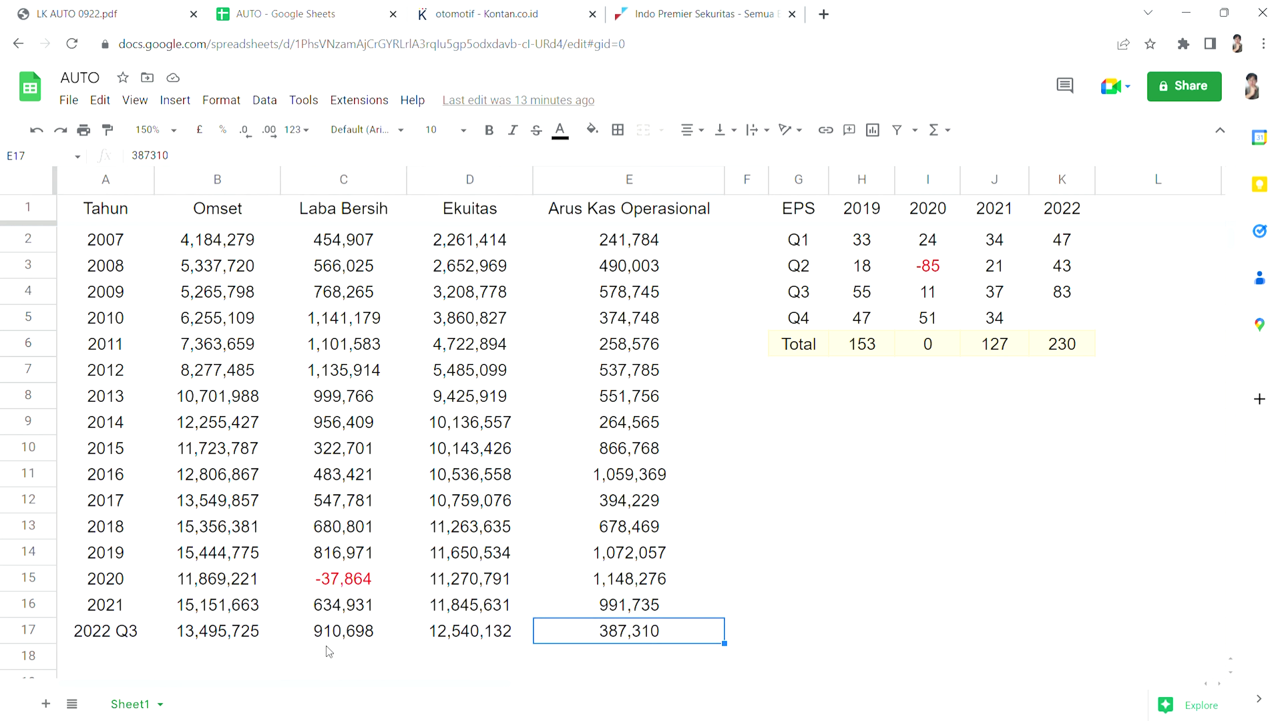
{"action": "left_click", "coordinate": [271, 638]}
{"action": "left_click", "coordinate": [393, 635]}
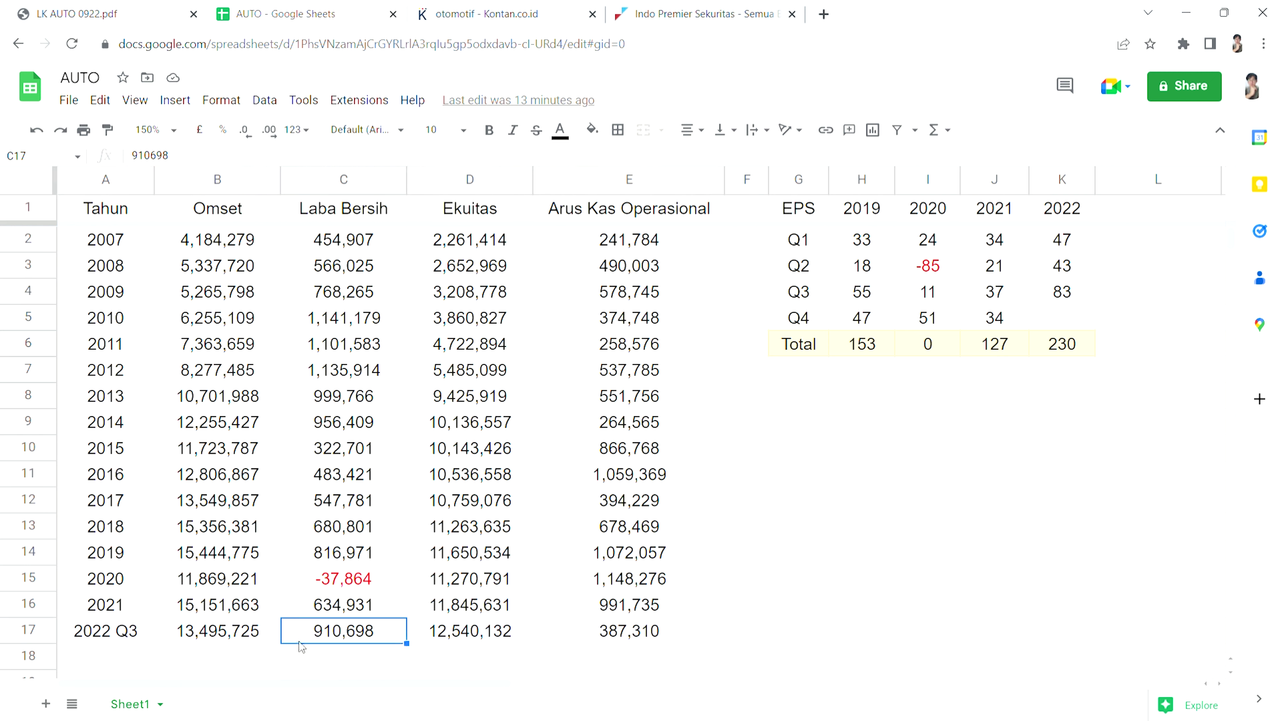
{"action": "left_click", "coordinate": [269, 638]}
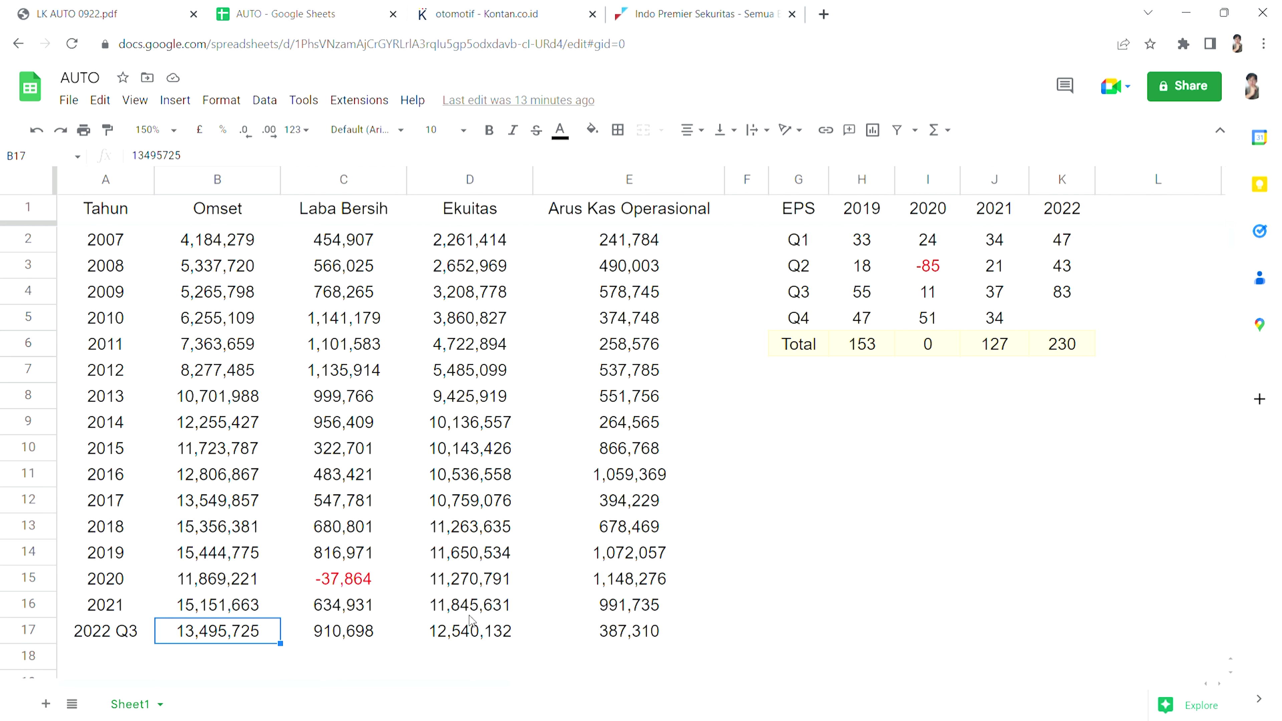
{"action": "left_click", "coordinate": [530, 638]}
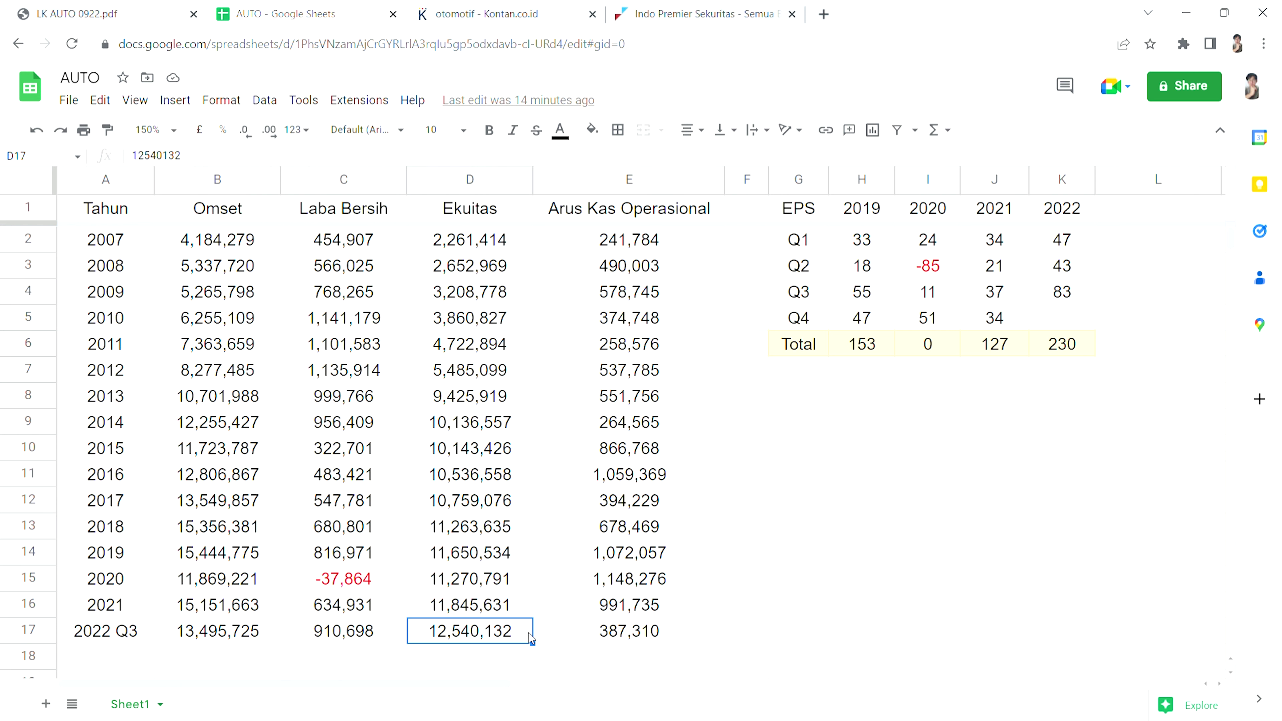
{"action": "left_click", "coordinate": [391, 637]}
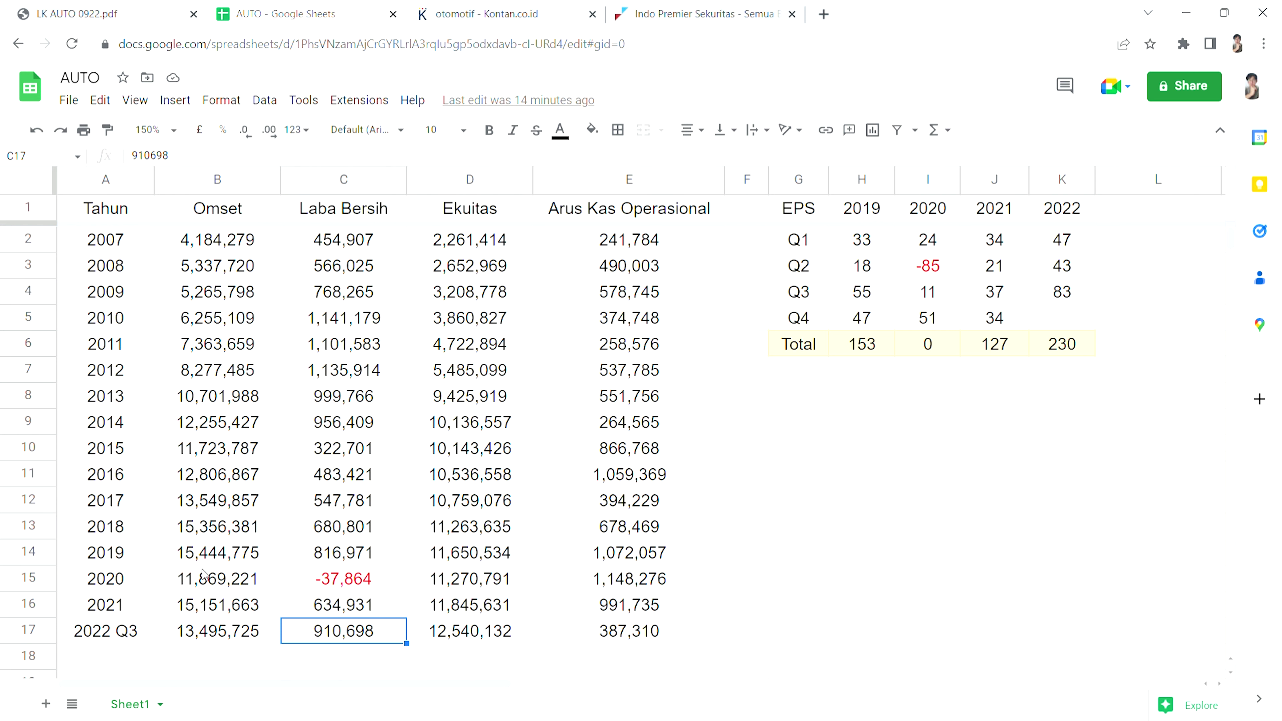
{"action": "left_click", "coordinate": [384, 661]}
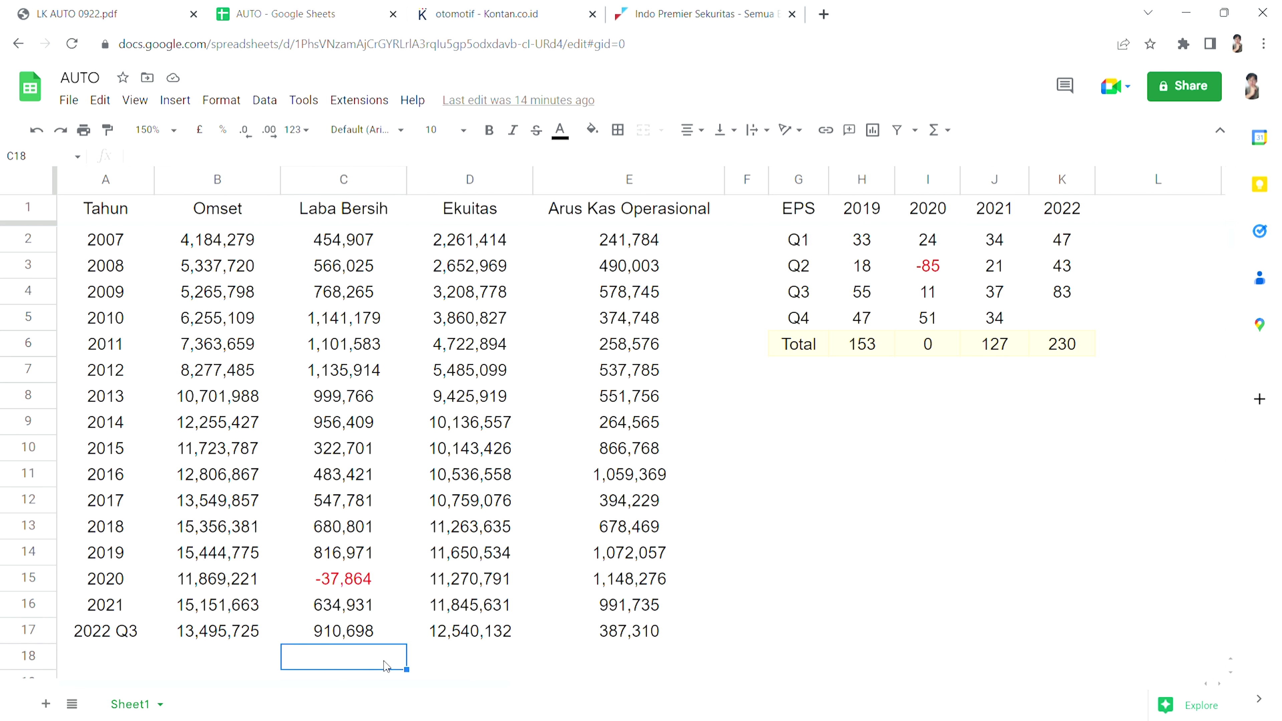
{"action": "left_click", "coordinate": [388, 632]}
- Review the 2019 figures and the whole 2015 to 2019 block across all columns
{"action": "left_click", "coordinate": [291, 552]}
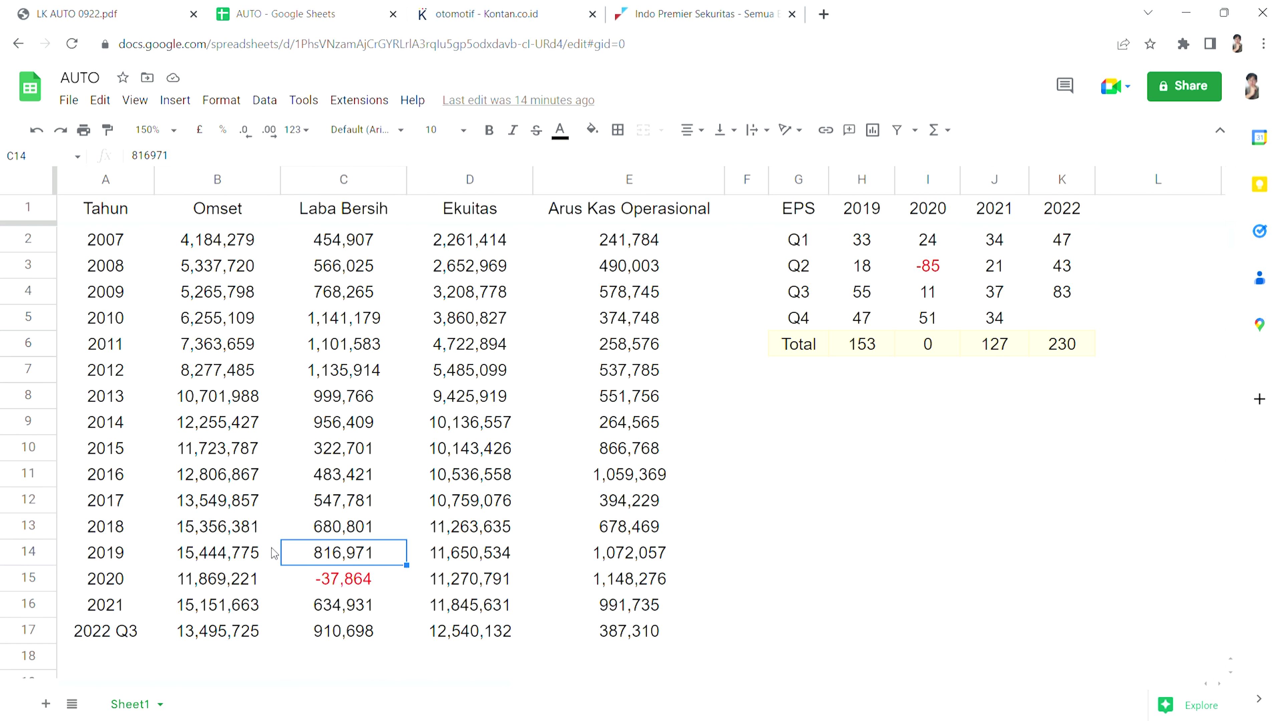
{"action": "left_click_drag", "start_coordinate": [149, 554], "coordinate": [693, 551]}
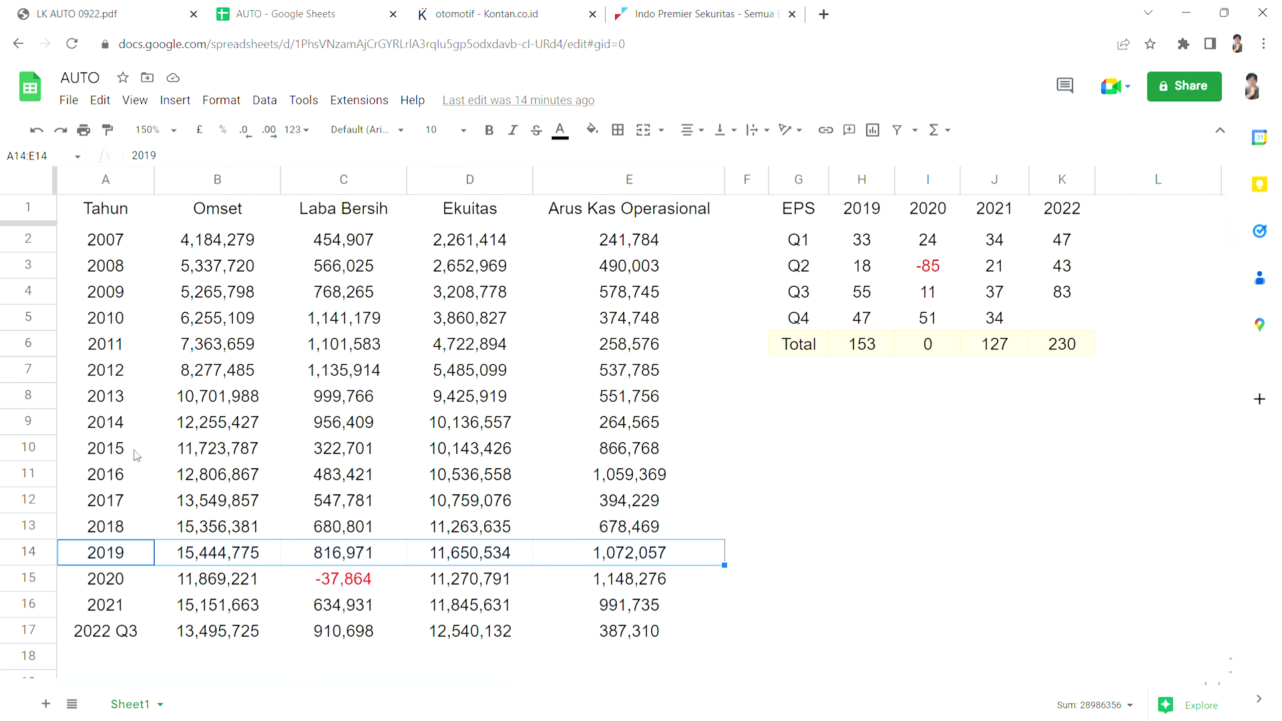
{"action": "left_click_drag", "start_coordinate": [137, 454], "coordinate": [626, 550]}
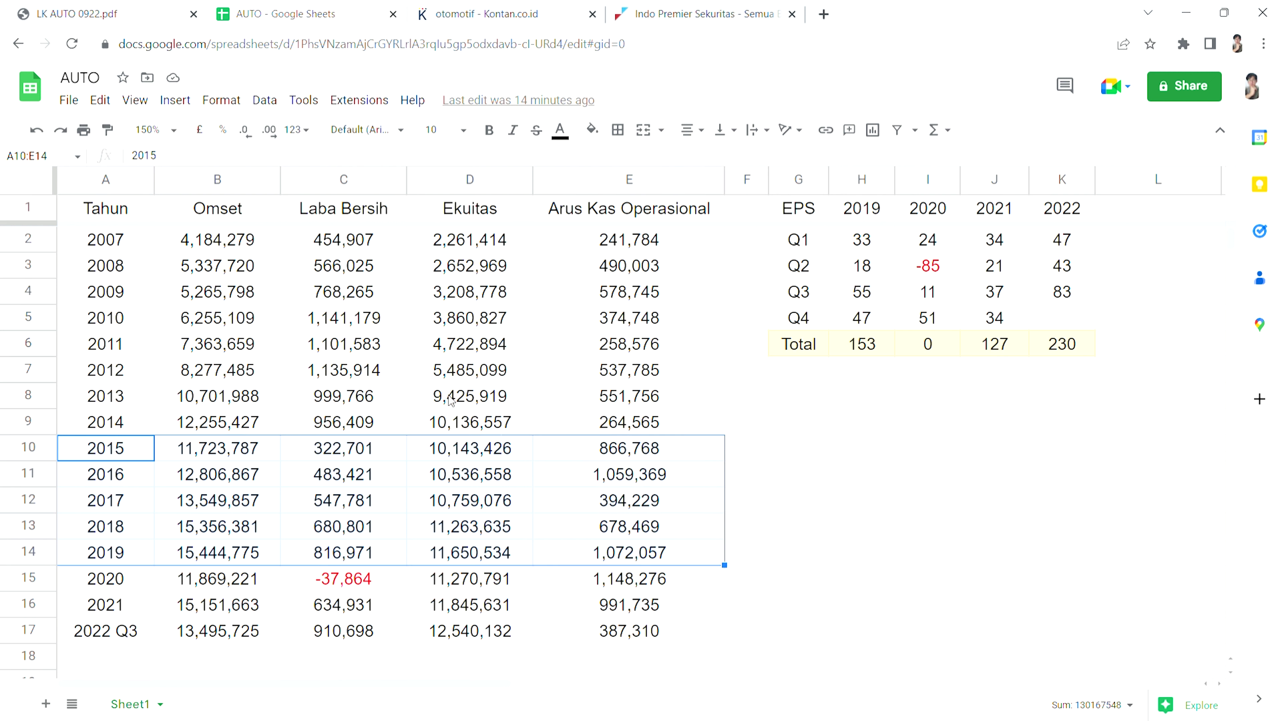
- Review the 2010 to 2014 block and compare its net profit with that of 2022 Q3
{"action": "left_click", "coordinate": [381, 392]}
{"action": "left_click", "coordinate": [133, 318]}
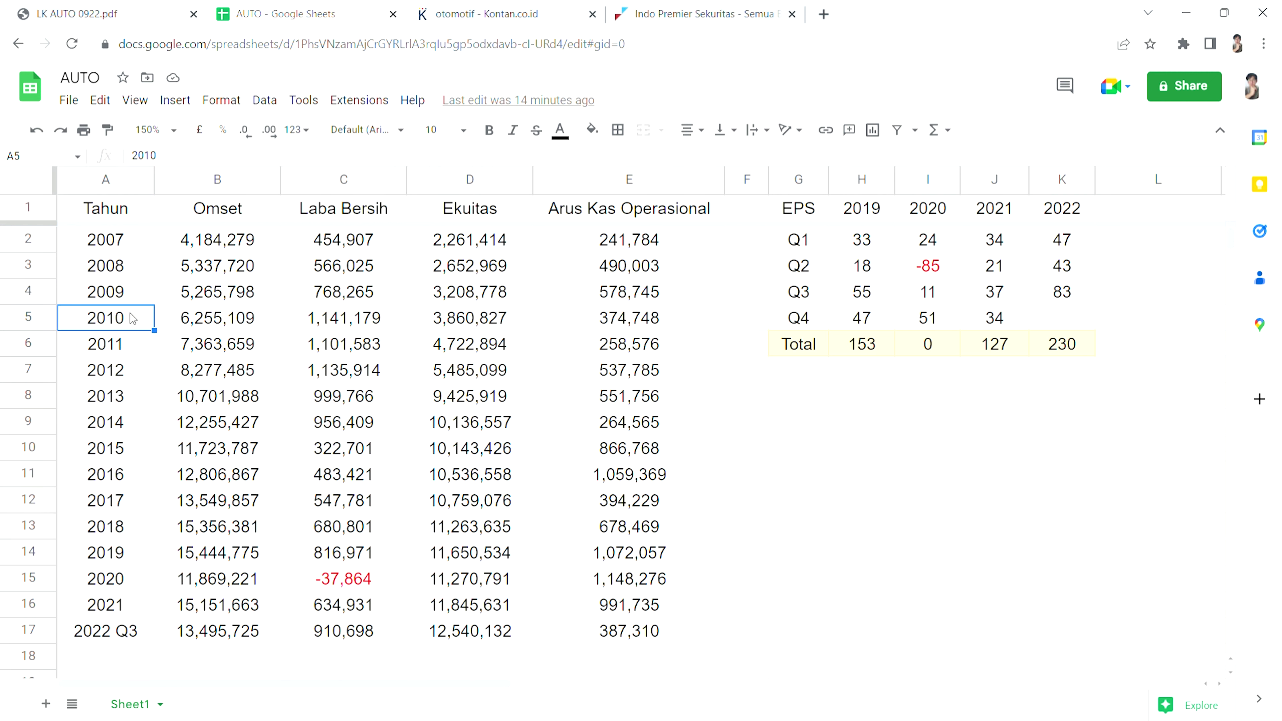
{"action": "left_click", "coordinate": [148, 378]}
{"action": "left_click_drag", "start_coordinate": [142, 324], "coordinate": [661, 414]}
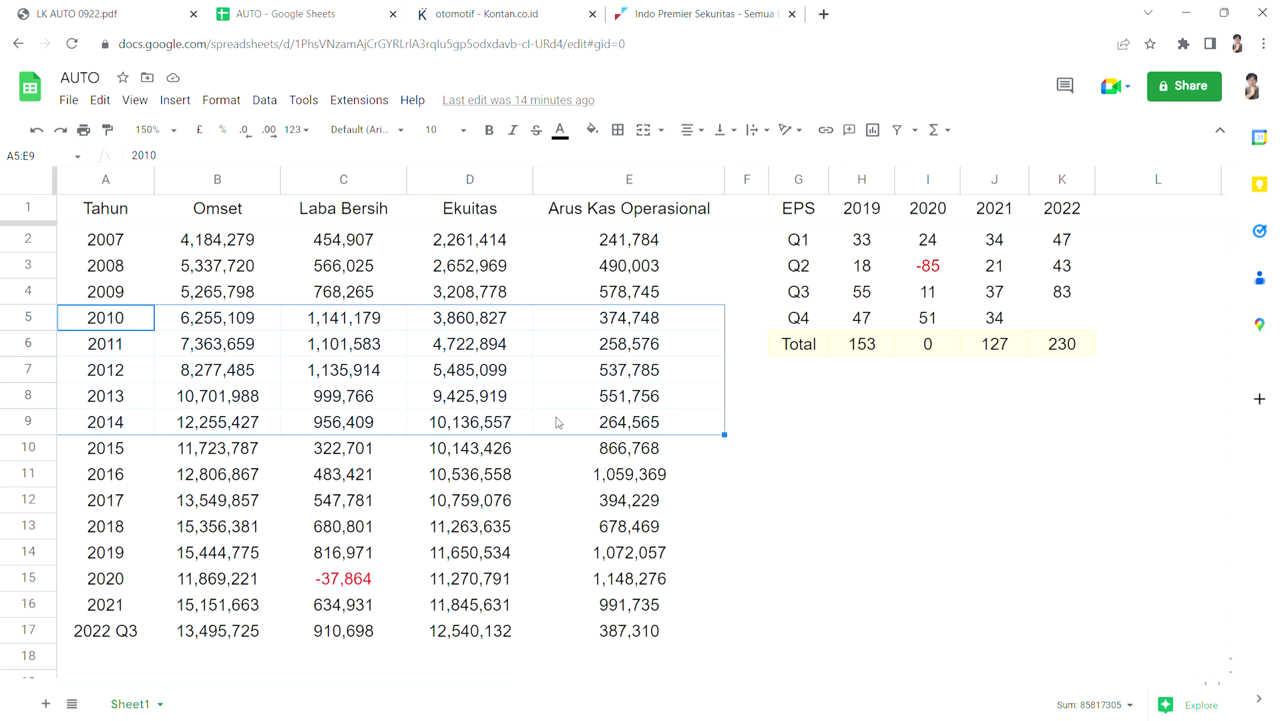
{"action": "left_click_drag", "start_coordinate": [397, 323], "coordinate": [144, 433]}
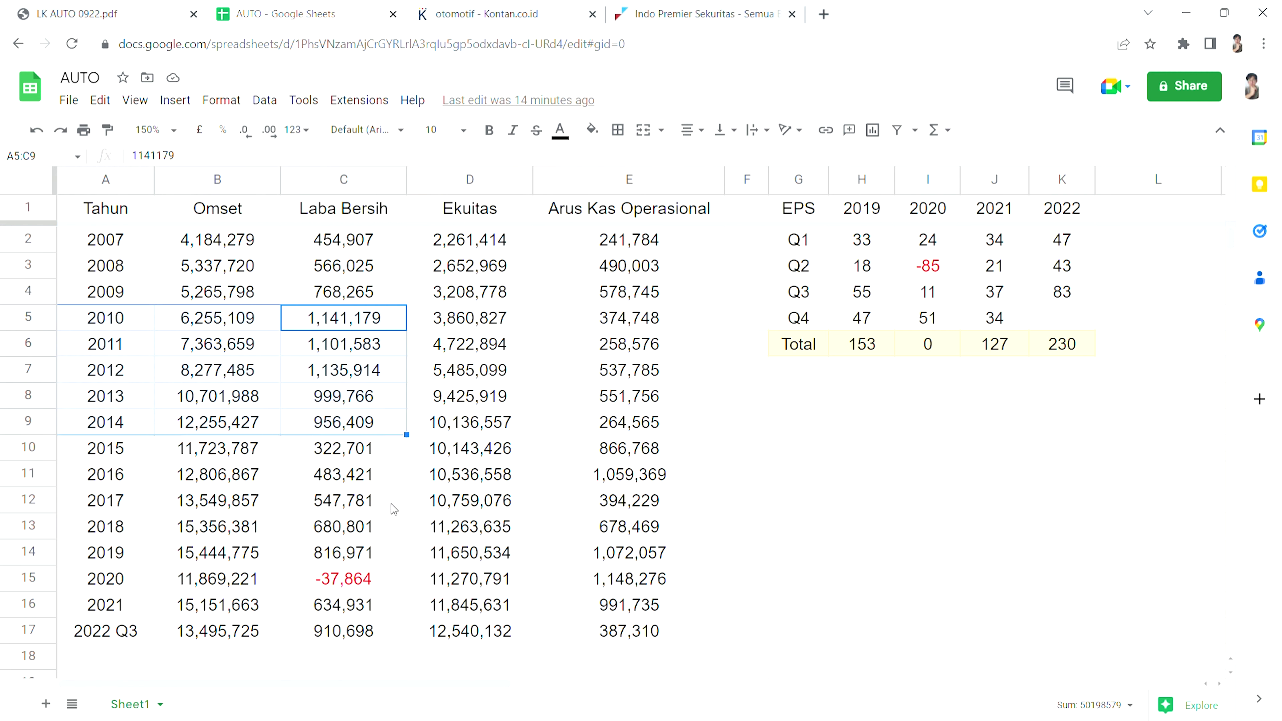
{"action": "left_click", "coordinate": [390, 637]}
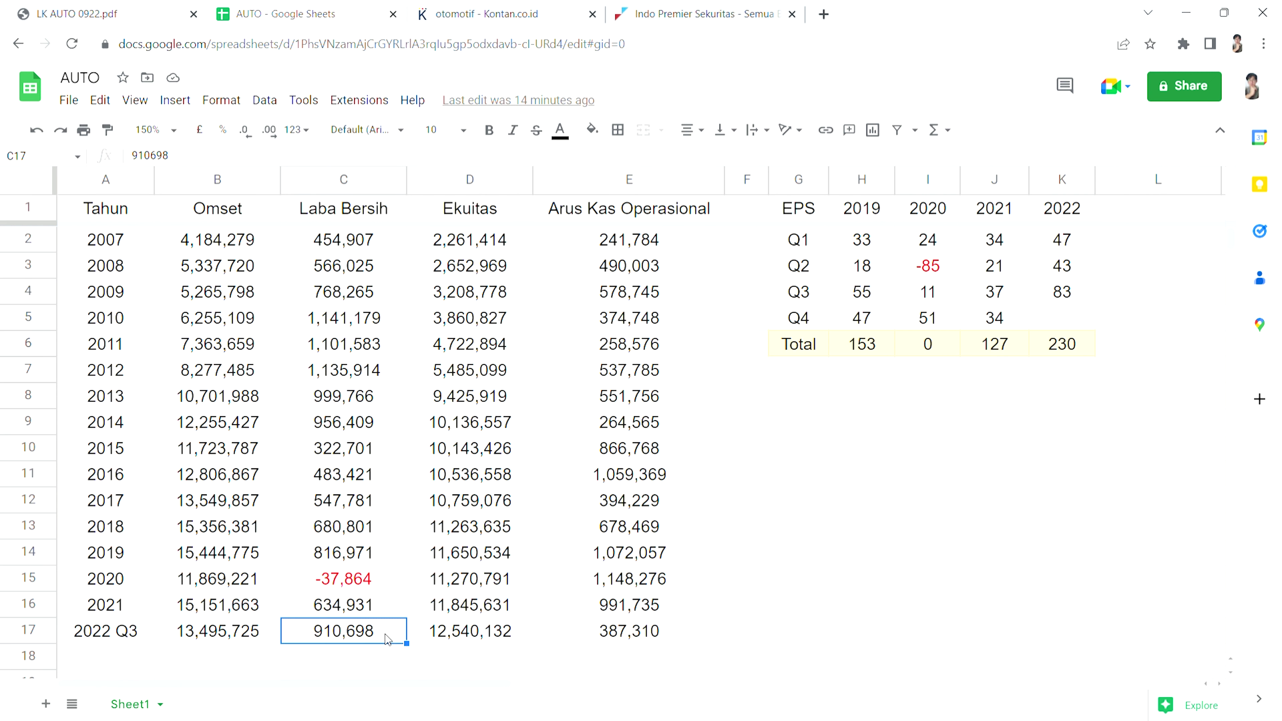
{"action": "left_click", "coordinate": [382, 663]}
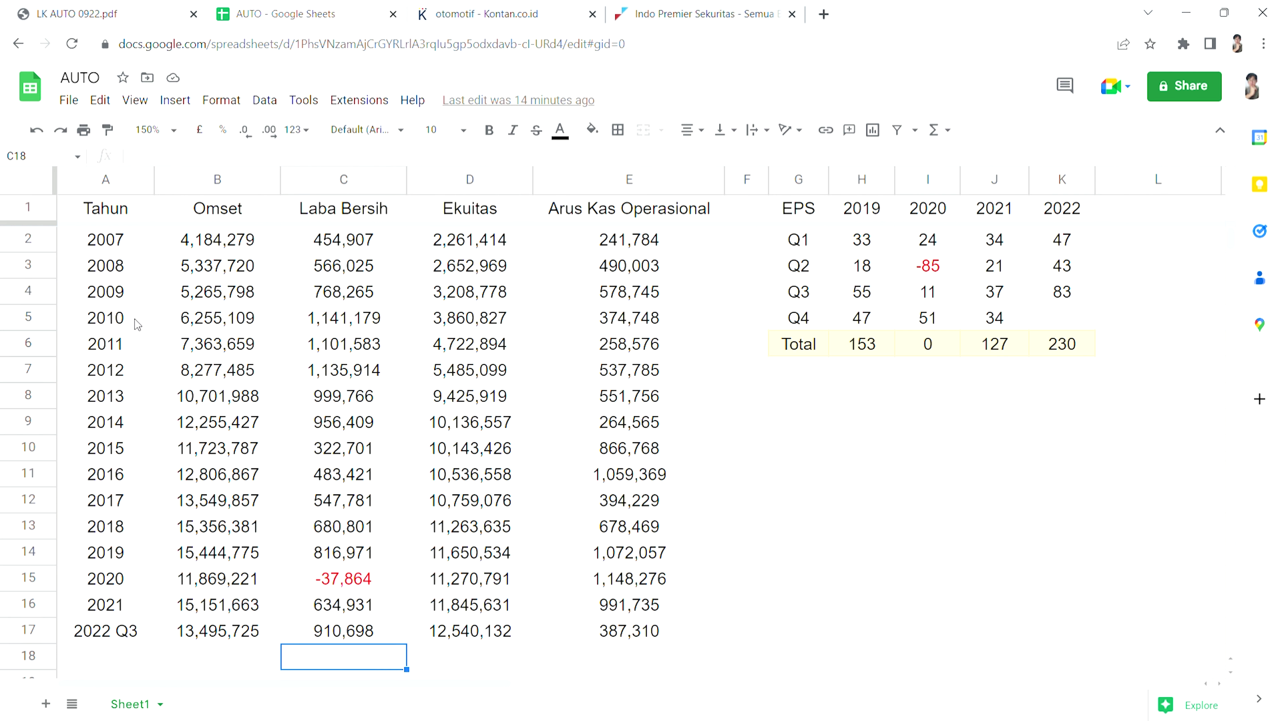
- Recheck the 2010 to 2013 rows, and compare the 2010 and 2014 net profits with 2022 Q3
{"action": "left_click_drag", "start_coordinate": [137, 324], "coordinate": [635, 383]}
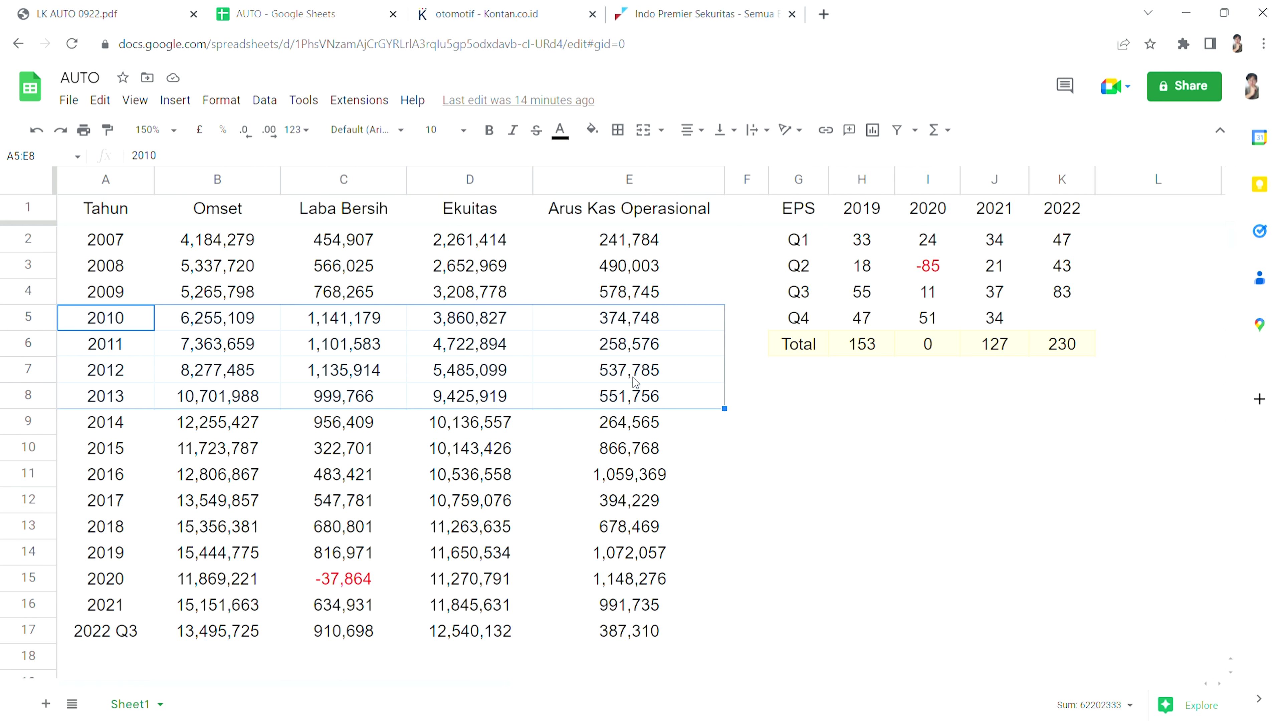
{"action": "left_click", "coordinate": [738, 443]}
{"action": "left_click", "coordinate": [394, 326]}
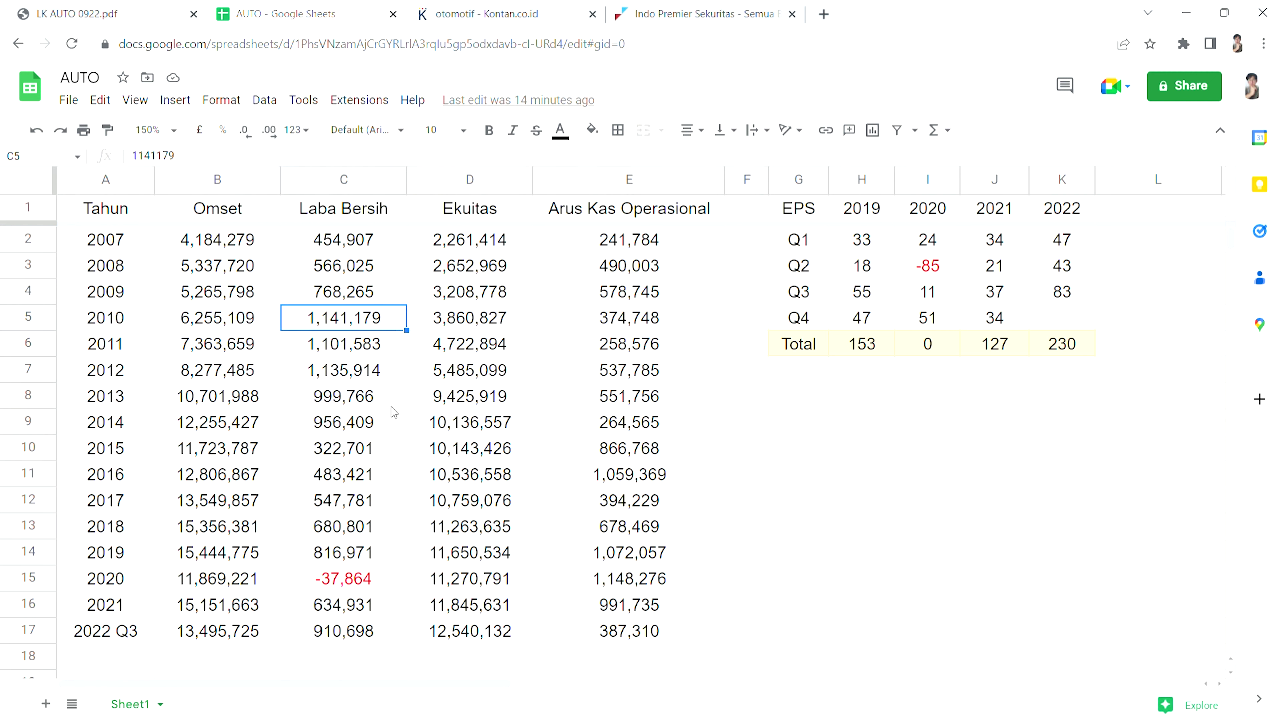
{"action": "left_click", "coordinate": [391, 423]}
{"action": "left_click", "coordinate": [380, 326]}
{"action": "left_click", "coordinate": [386, 641]}
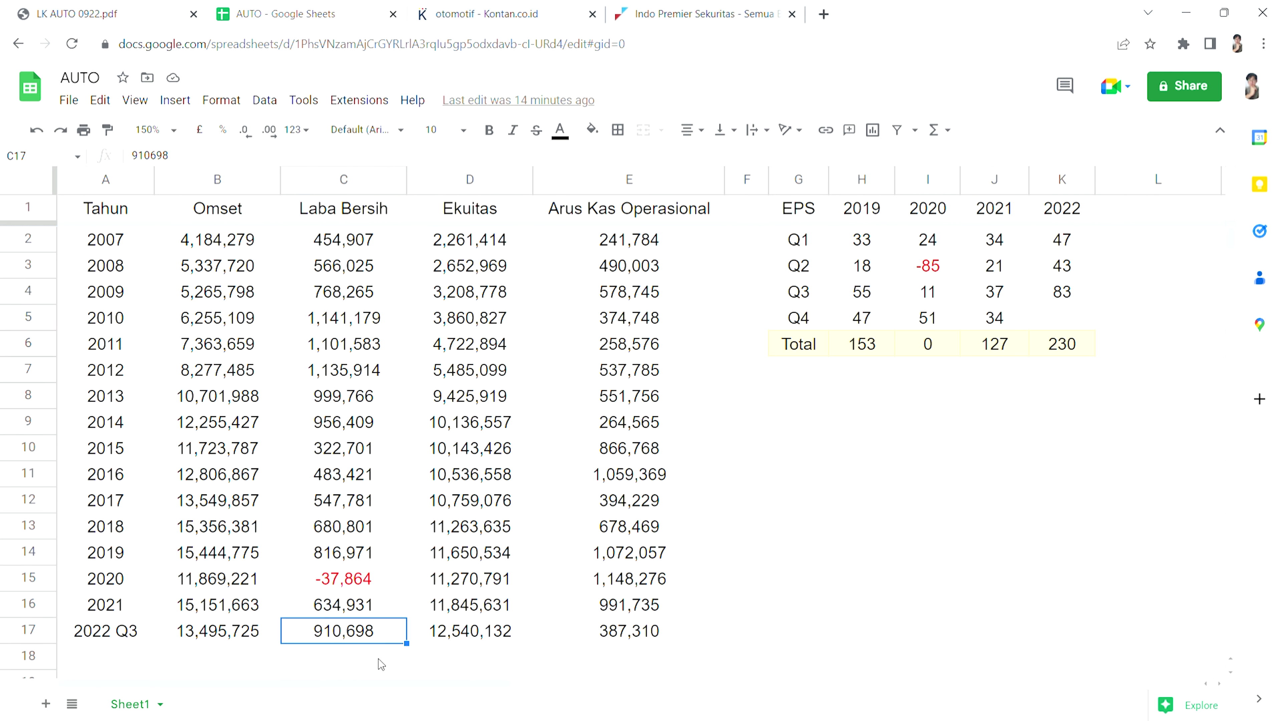
{"action": "left_click", "coordinate": [379, 658]}
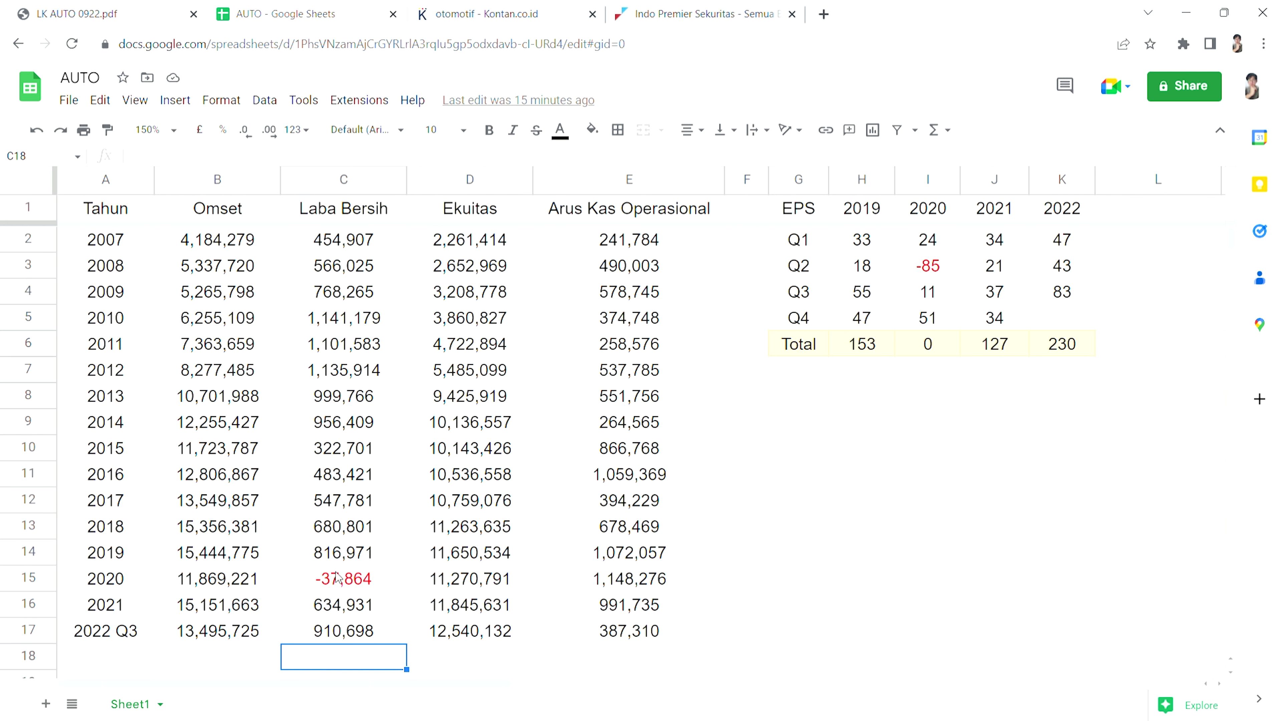
- Compare the 2012 net profit with 2022 Q3, and check the 2022 Q3 revenue beside it
{"action": "left_click", "coordinate": [389, 640]}
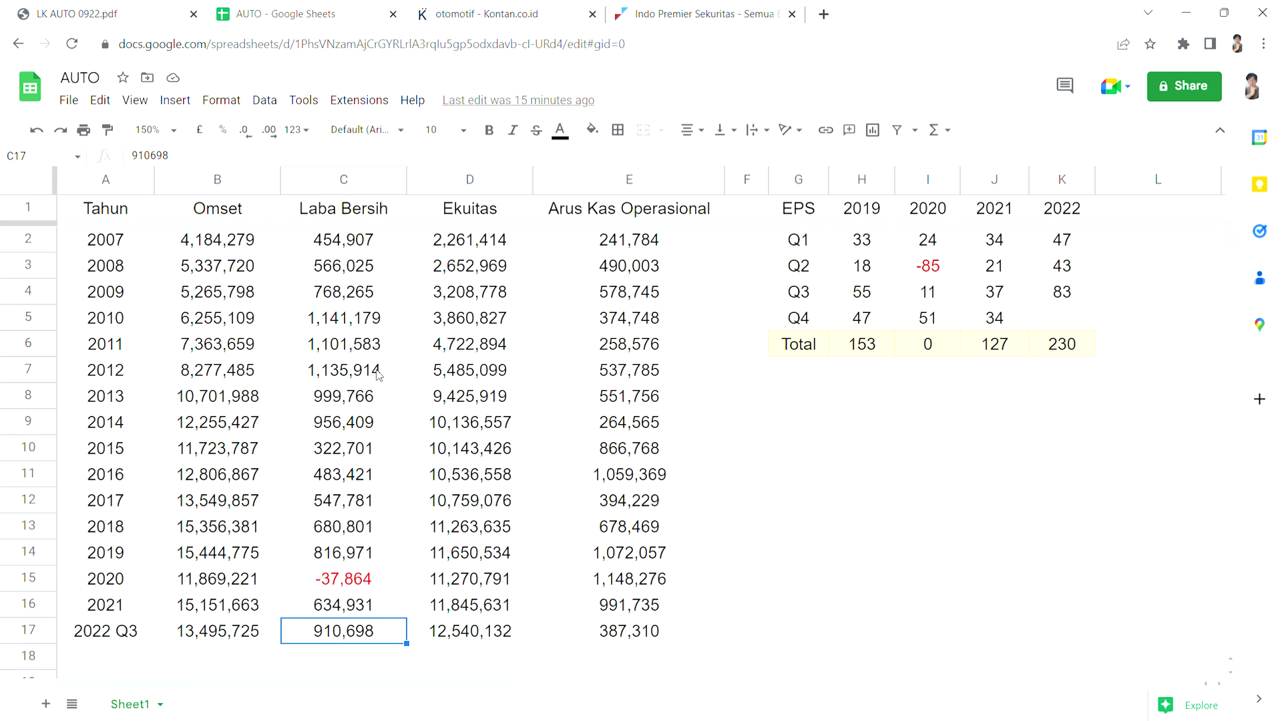
{"action": "left_click", "coordinate": [387, 372]}
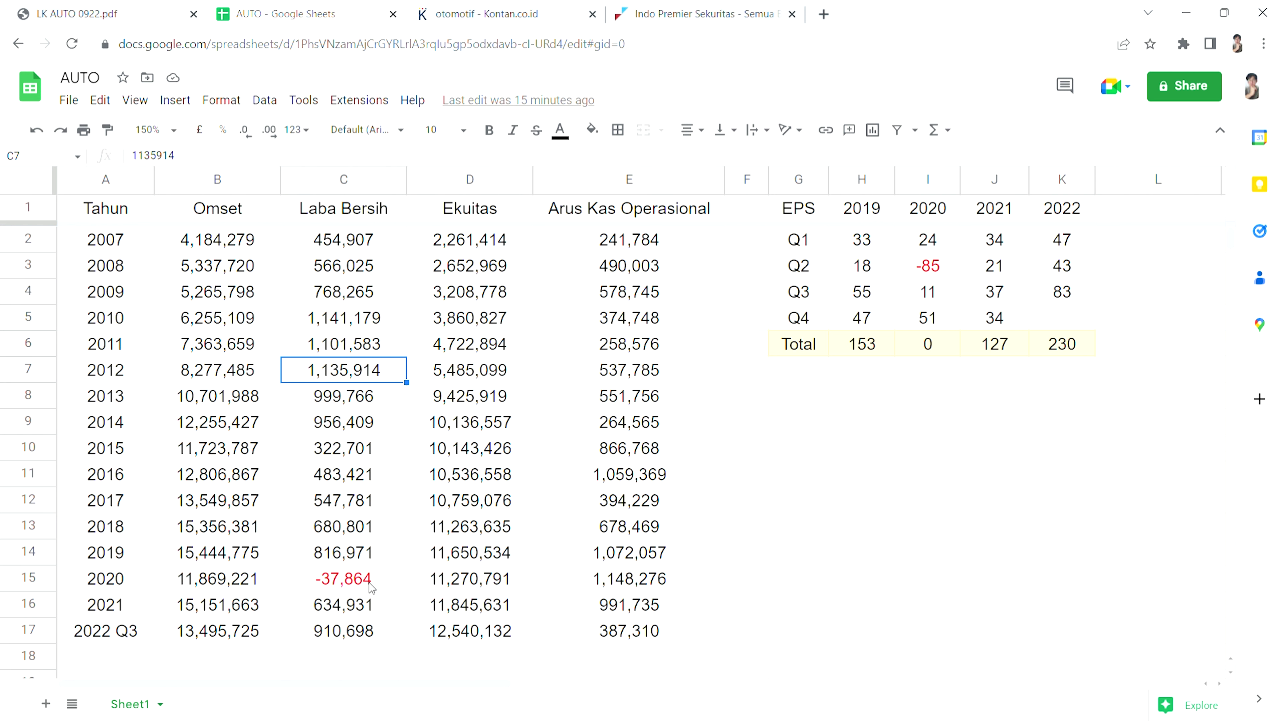
{"action": "left_click", "coordinate": [399, 636]}
{"action": "left_click", "coordinate": [384, 669]}
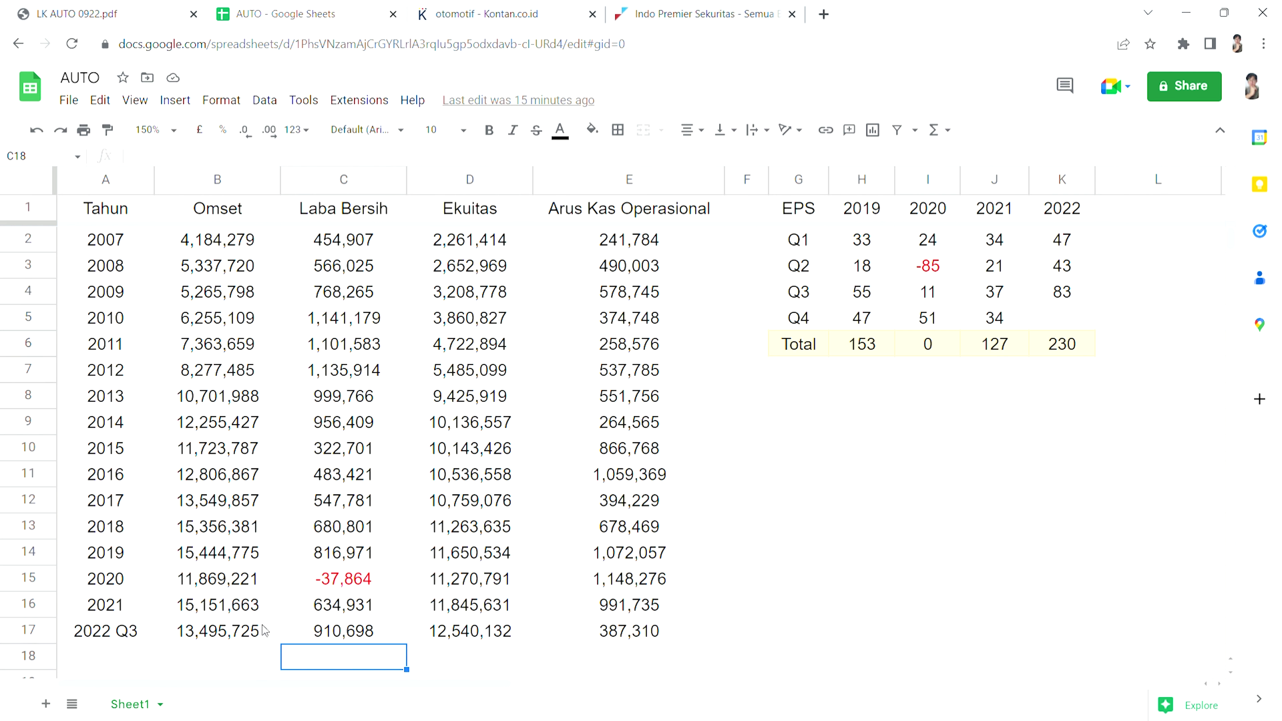
{"action": "left_click", "coordinate": [386, 632]}
{"action": "left_click", "coordinate": [262, 636]}
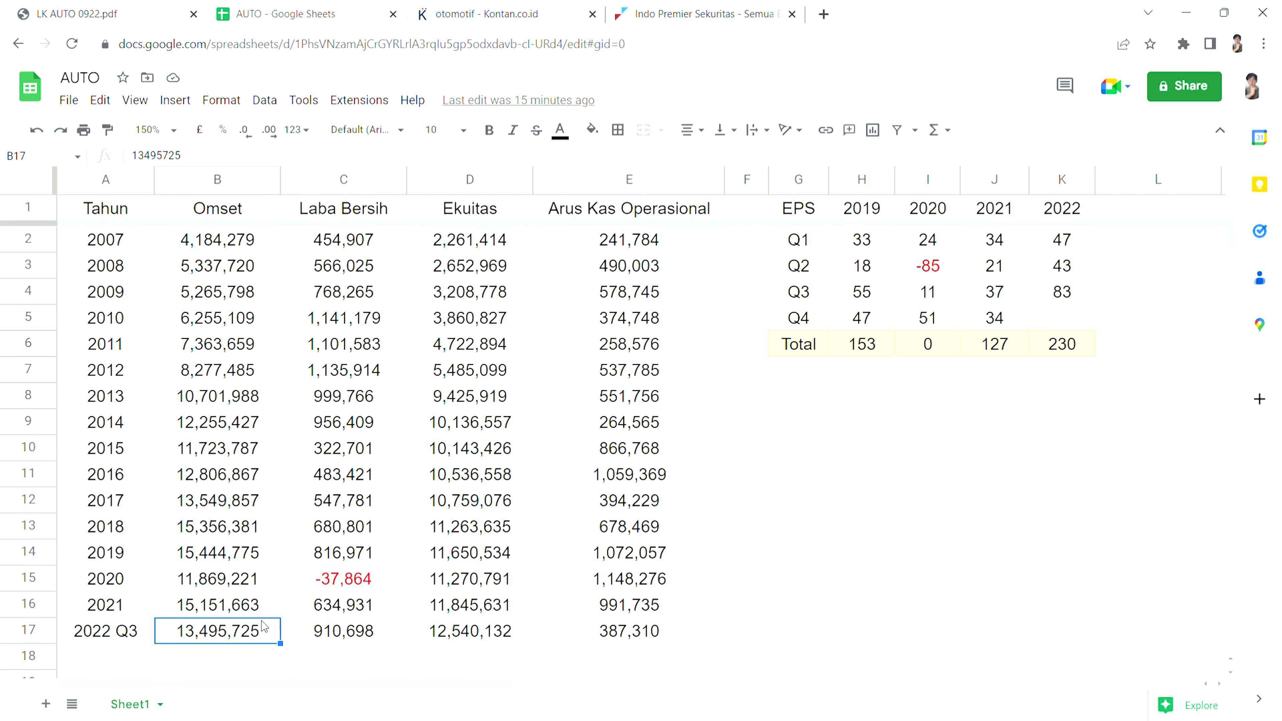
{"action": "left_click", "coordinate": [185, 666]}
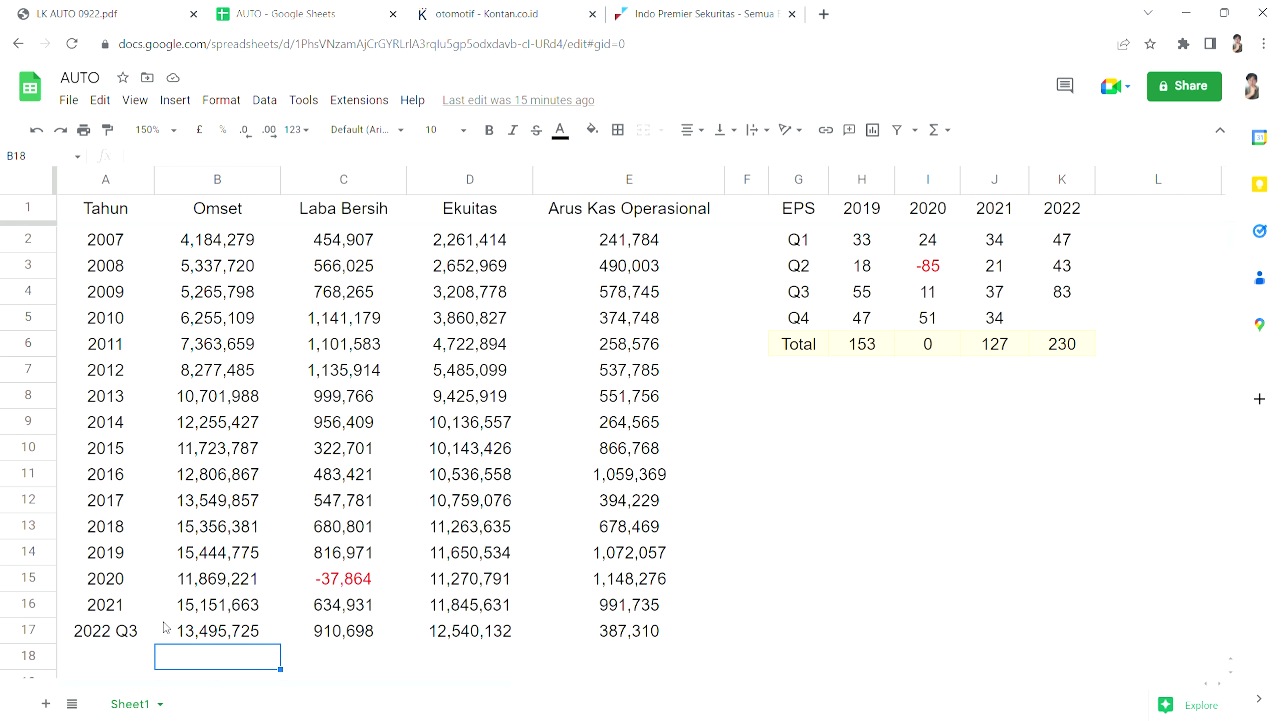
- Compare the 2022 Q3 revenue with the 2021 and 2019 revenue in the Omset column
{"action": "mouse_move", "coordinate": [164, 611]}
{"action": "left_mouse_down"}
{"action": "mouse_move", "coordinate": [198, 386]}
{"action": "mouse_move", "coordinate": [197, 262]}
{"action": "mouse_move", "coordinate": [164, 251]}
{"action": "mouse_move", "coordinate": [155, 316]}
{"action": "mouse_move", "coordinate": [168, 556]}
{"action": "mouse_move", "coordinate": [174, 296]}
{"action": "mouse_move", "coordinate": [172, 605]}
{"action": "left_mouse_up"}
{"action": "left_click", "coordinate": [180, 657]}
{"action": "left_click", "coordinate": [163, 557]}
{"action": "left_click", "coordinate": [169, 634]}
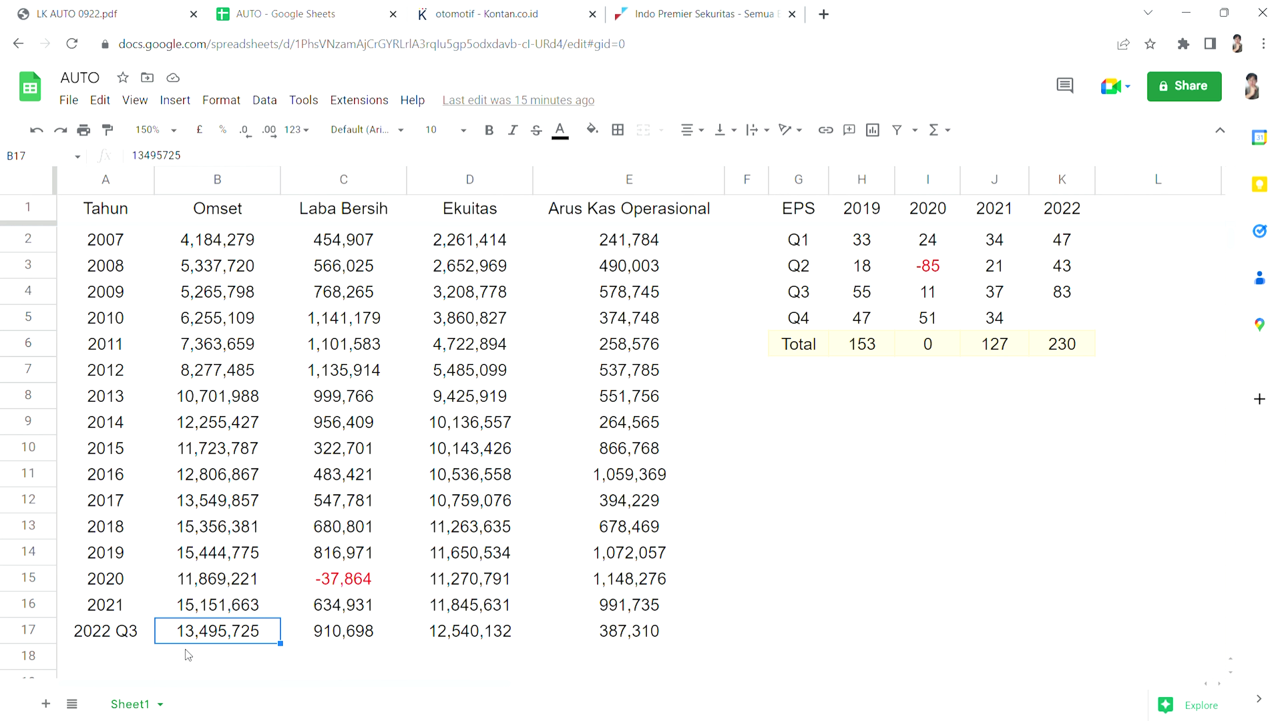
{"action": "left_click", "coordinate": [201, 665]}
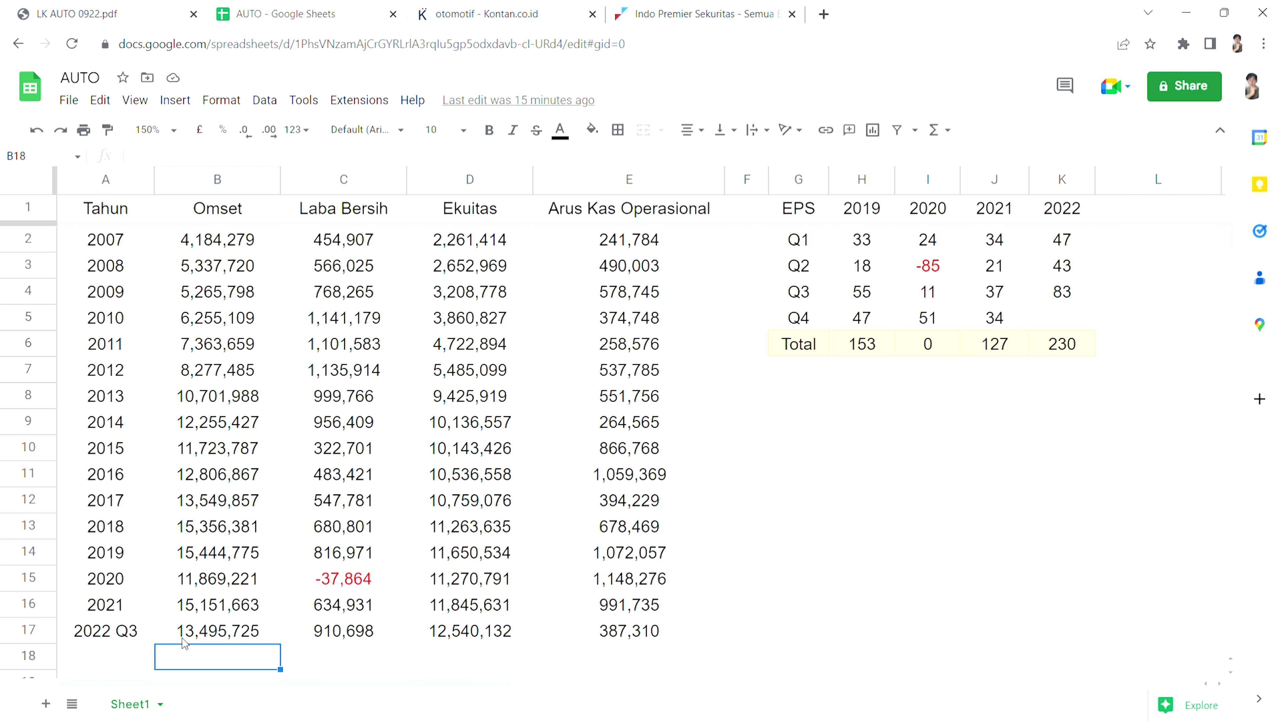
{"action": "left_click", "coordinate": [171, 635]}
- Review the 2007 to 2021 revenue and net profit columns, and check the ends of the equity and operating cash flow columns
{"action": "left_click_drag", "start_coordinate": [152, 609], "coordinate": [184, 252]}
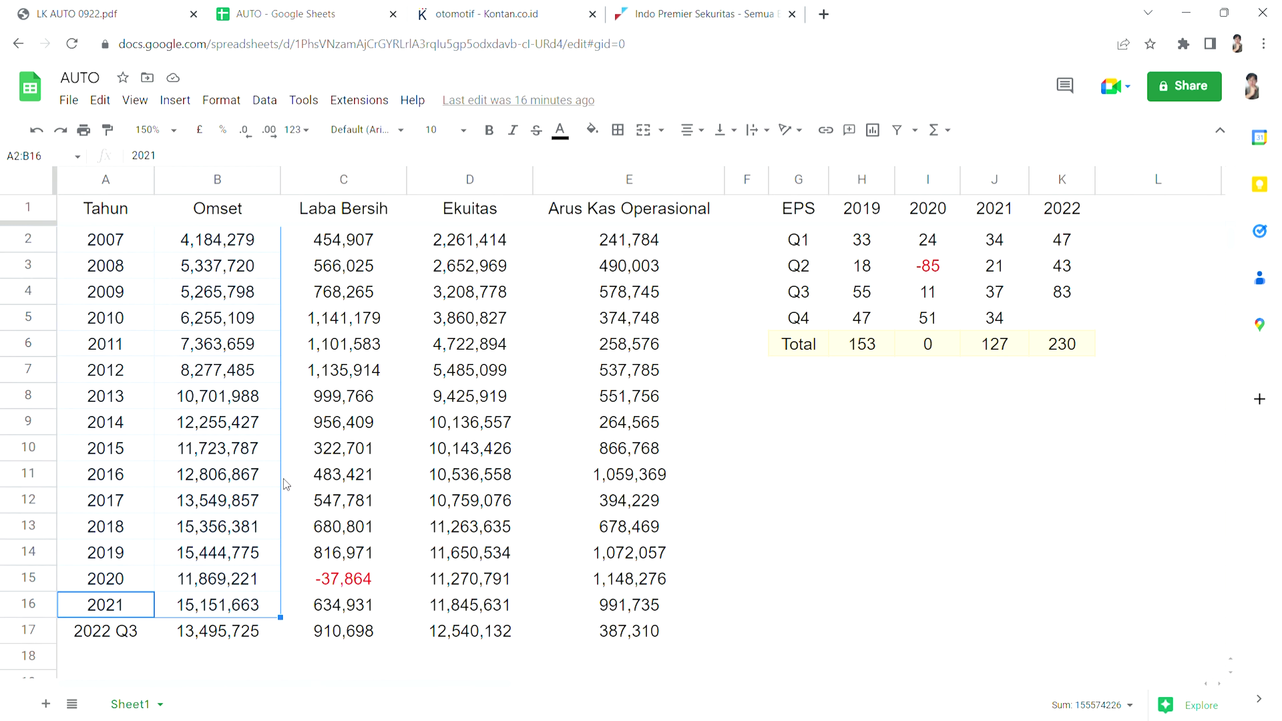
{"action": "left_click", "coordinate": [325, 666]}
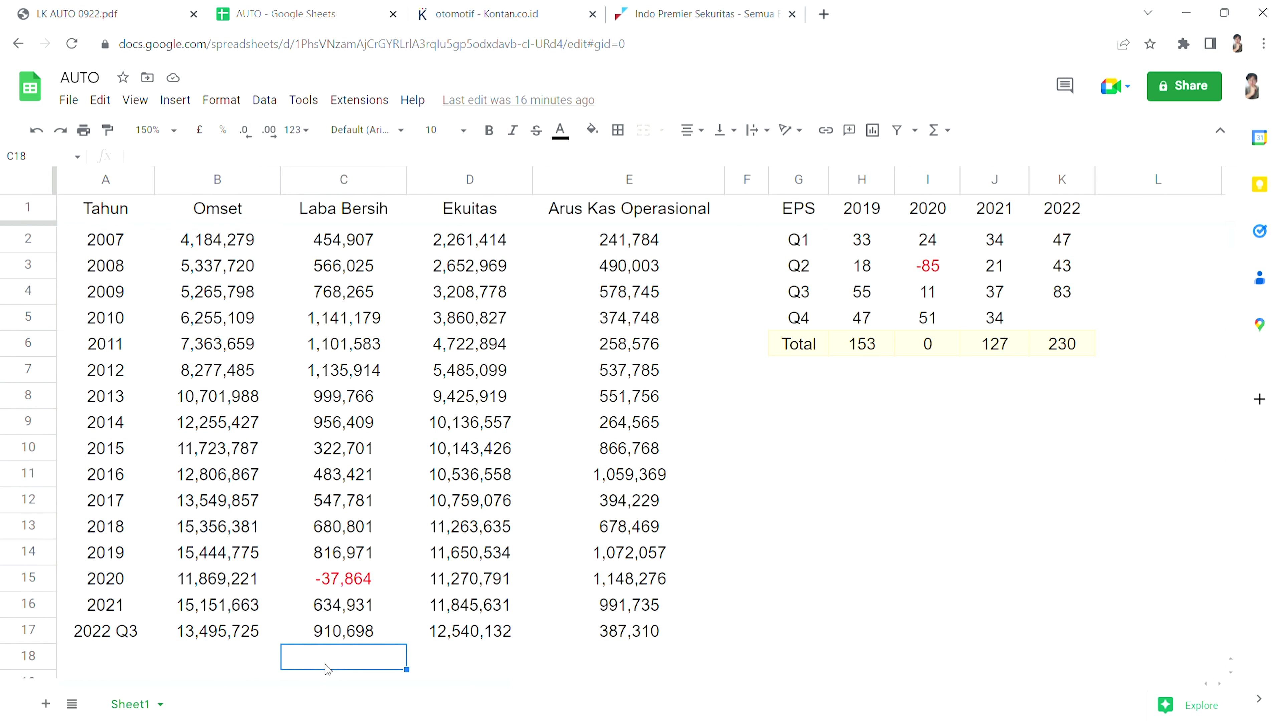
{"action": "left_click_drag", "start_coordinate": [298, 615], "coordinate": [306, 237]}
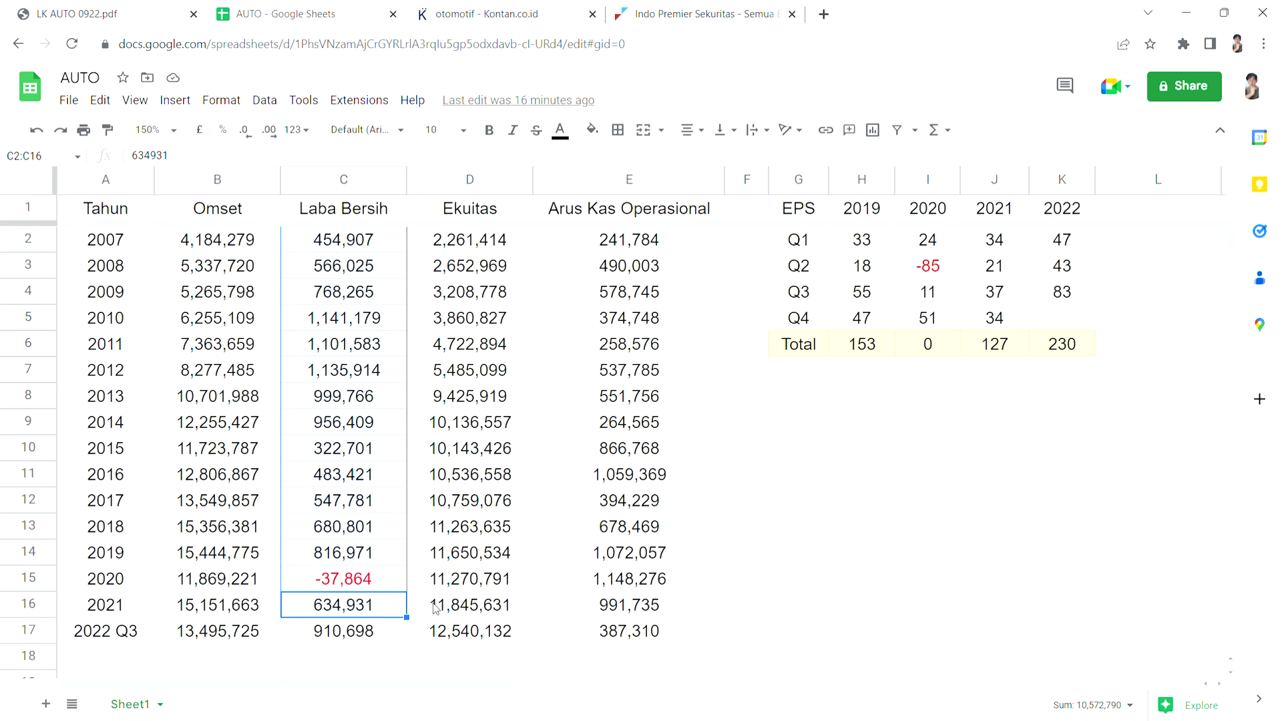
{"action": "left_click", "coordinate": [467, 660]}
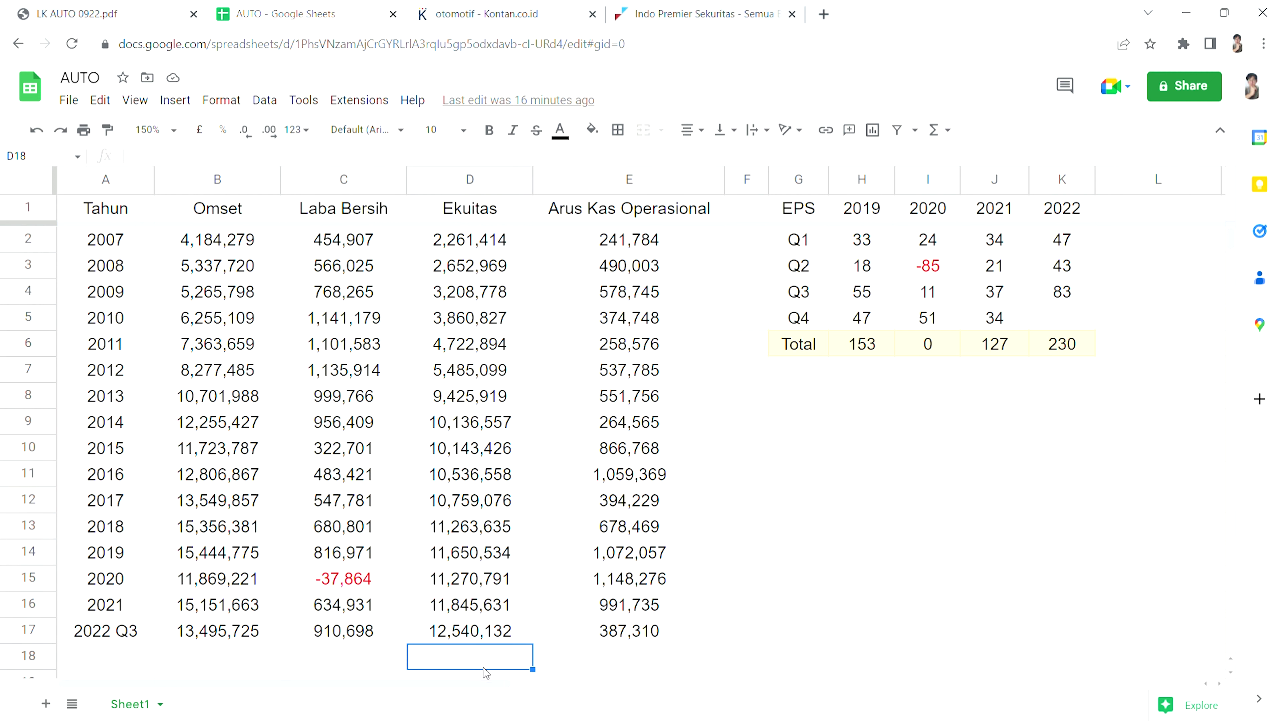
{"action": "left_click", "coordinate": [622, 660]}
{"action": "left_click", "coordinate": [865, 513]}
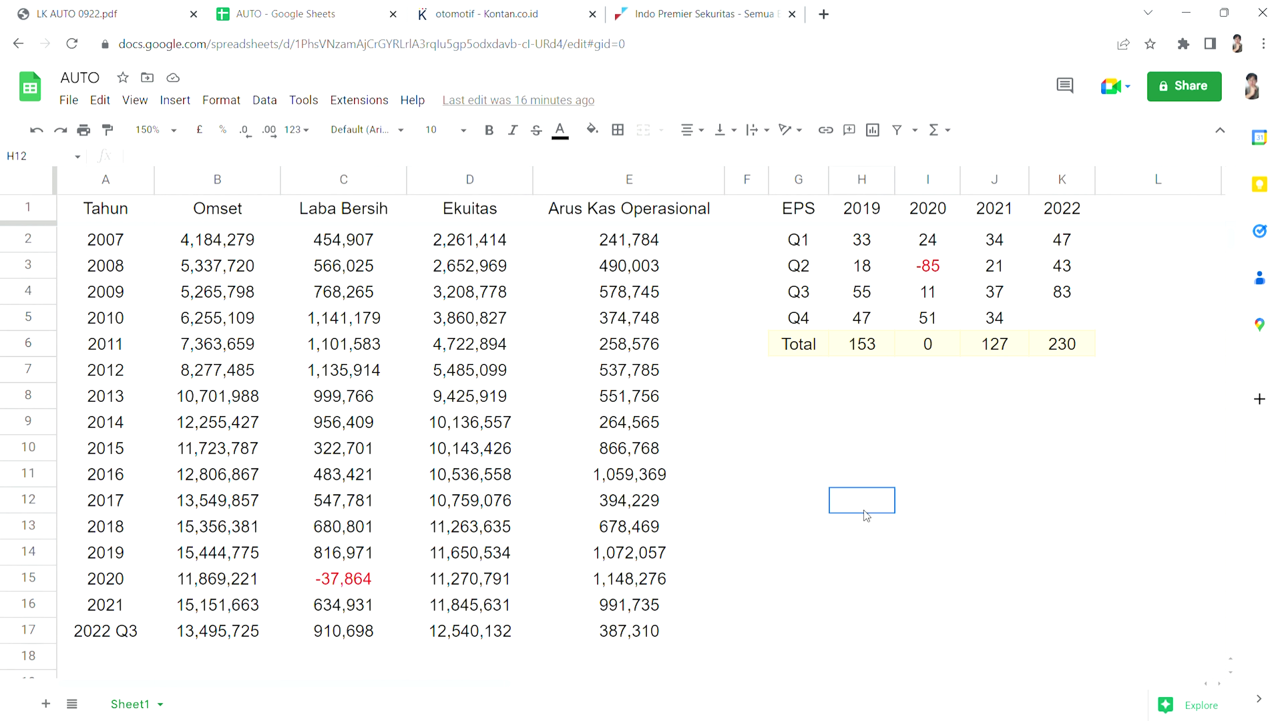
{"action": "scroll", "coordinate": [577, 602], "scroll_direction": "down", "scroll_amount": 2}
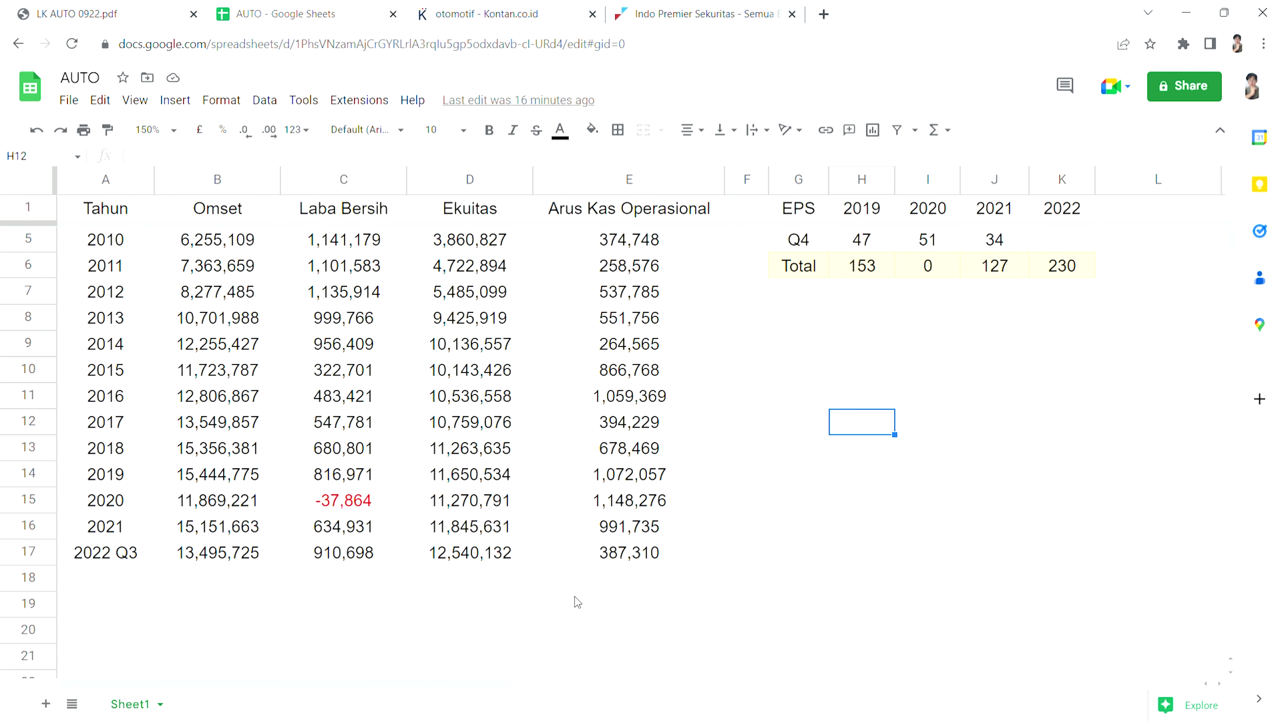
{"action": "scroll", "coordinate": [577, 602], "scroll_direction": "up", "scroll_amount": 2}
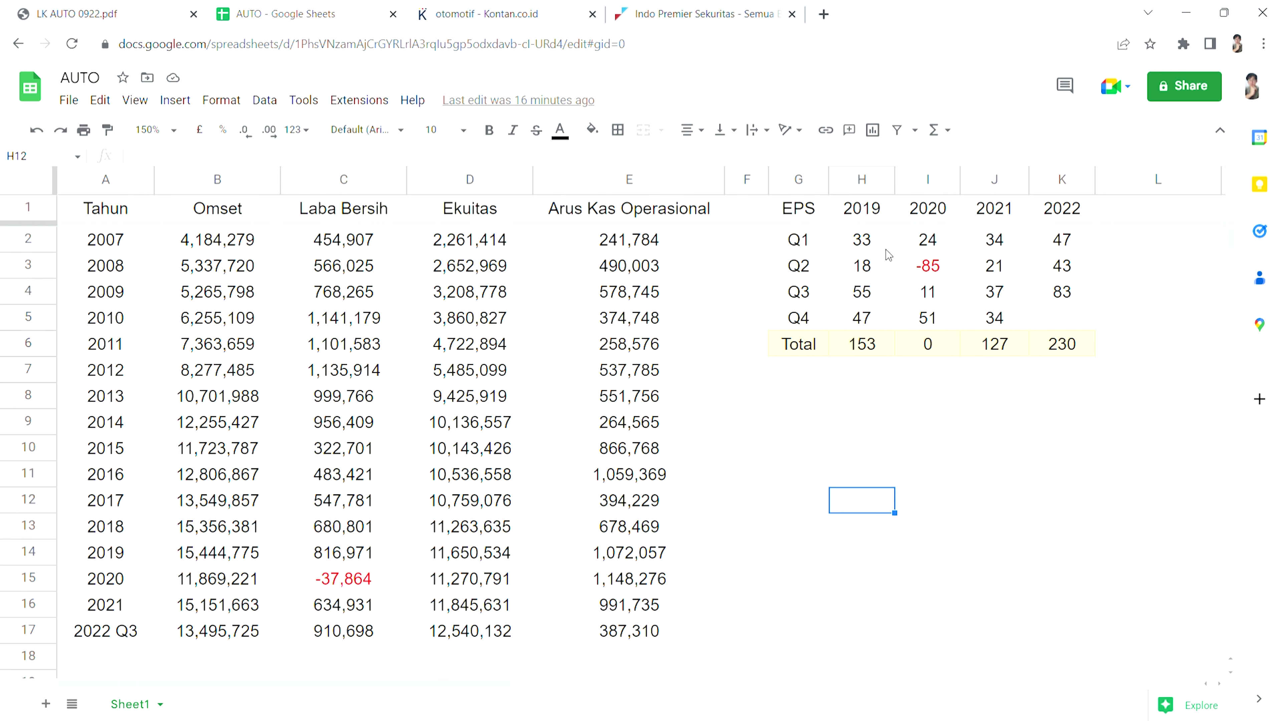
- Examine the 2022 EPS column, including its quarterly figures, the empty Q4 cell and the total
{"action": "left_click", "coordinate": [1066, 394]}
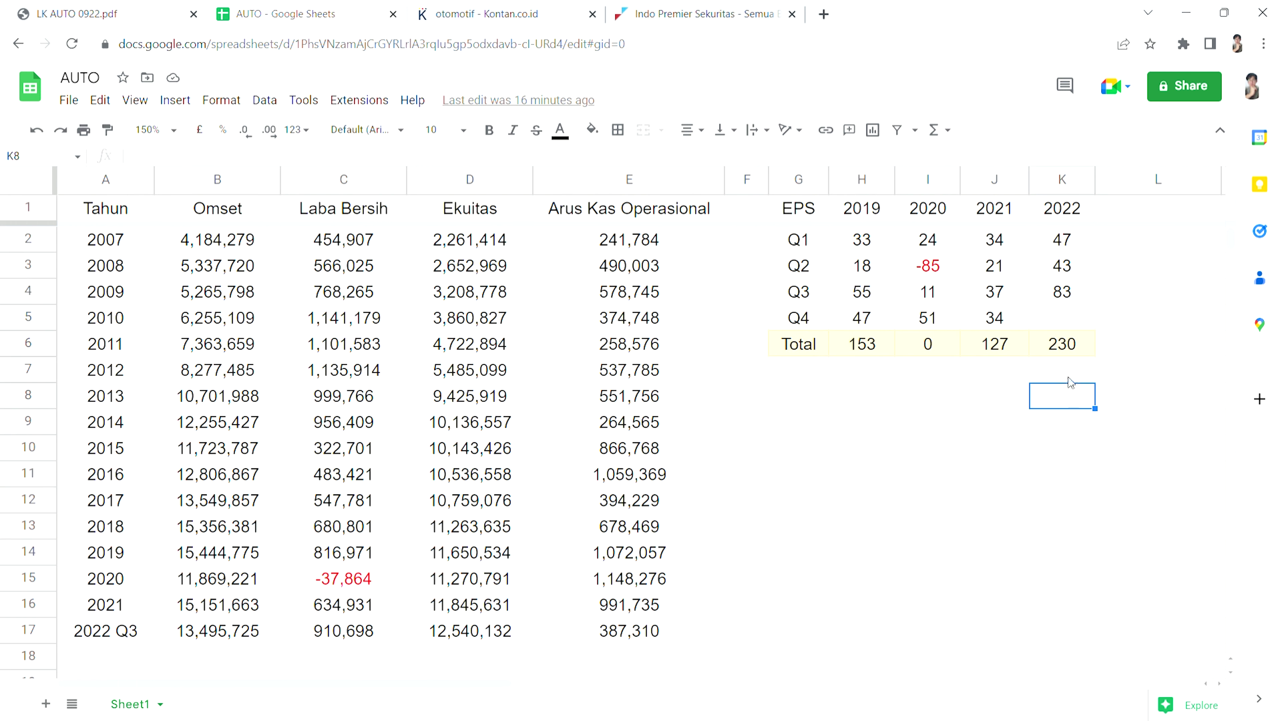
{"action": "left_click", "coordinate": [1065, 371]}
{"action": "left_click_drag", "start_coordinate": [1090, 212], "coordinate": [1102, 340]}
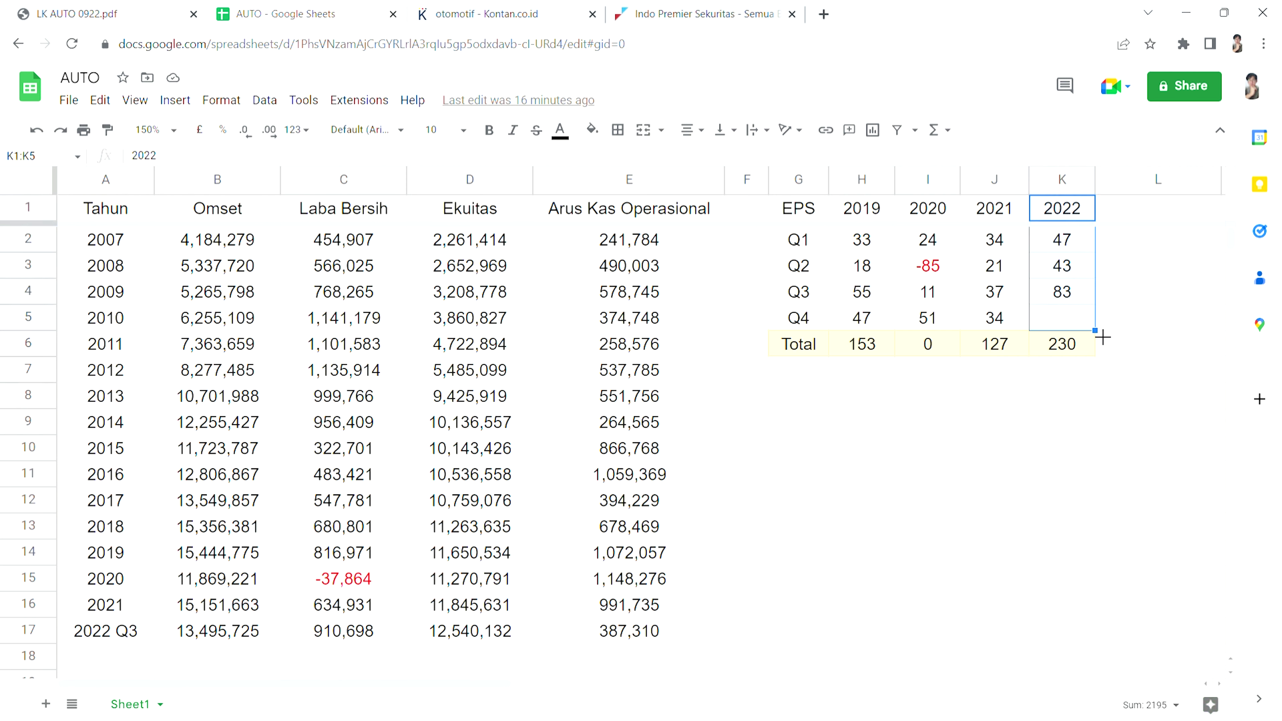
{"action": "left_click", "coordinate": [1137, 350]}
{"action": "left_click", "coordinate": [1069, 322]}
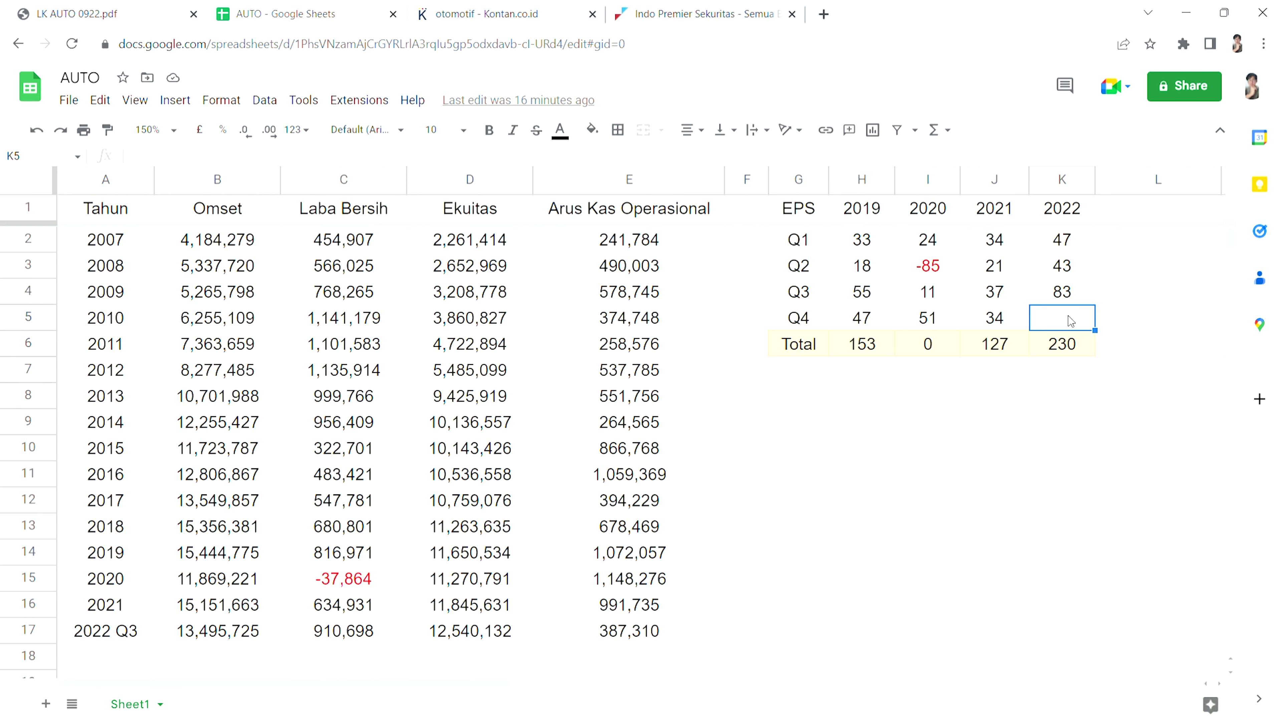
{"action": "left_click", "coordinate": [1108, 353]}
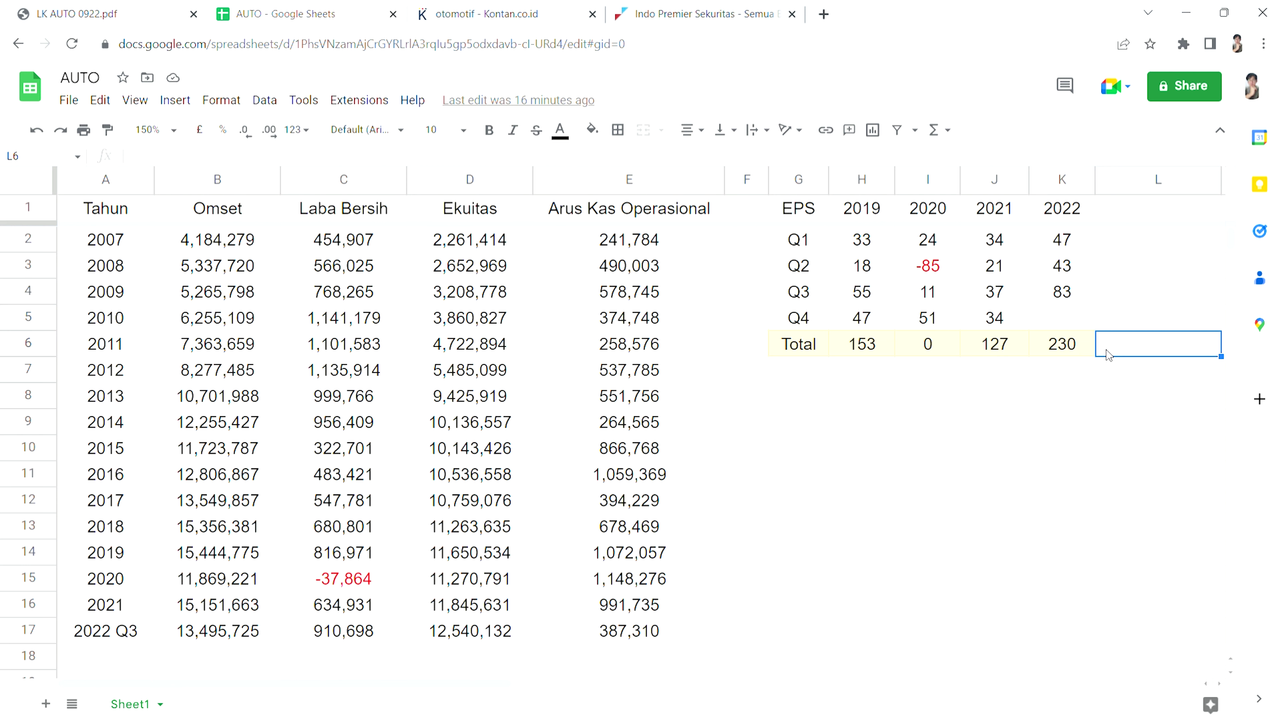
{"action": "left_click", "coordinate": [1086, 353]}
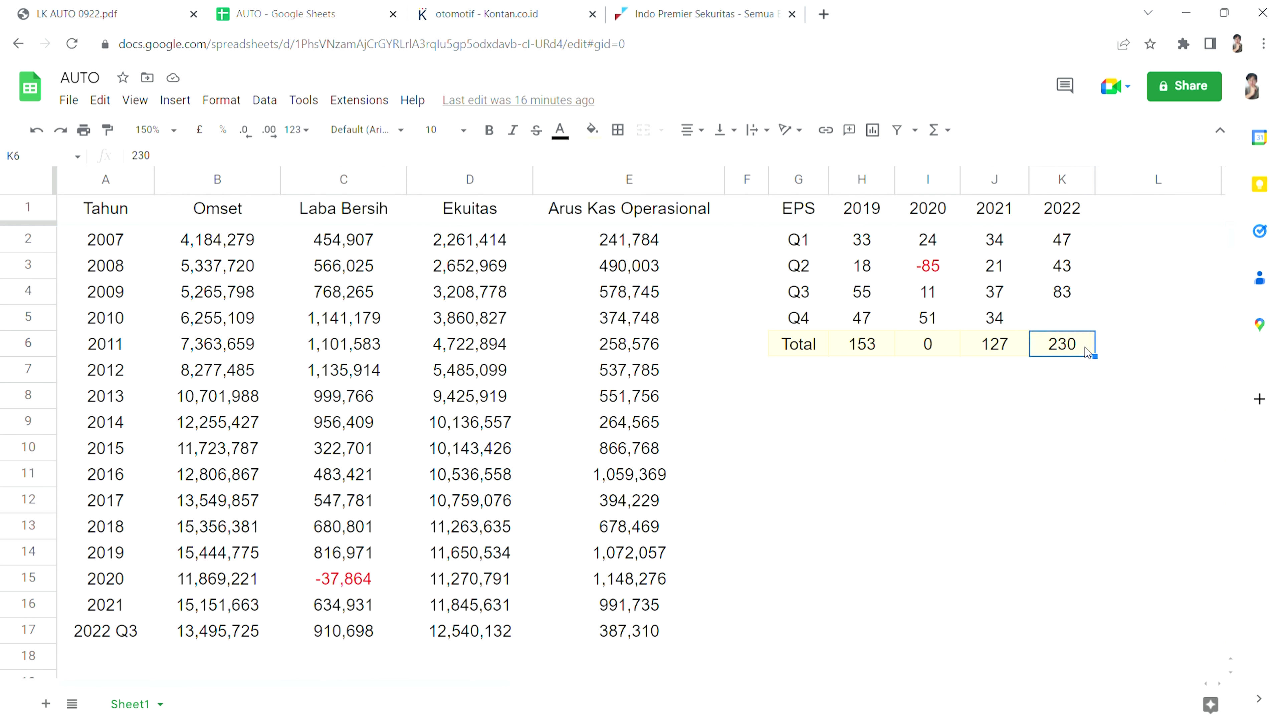
{"action": "left_click", "coordinate": [1069, 318]}
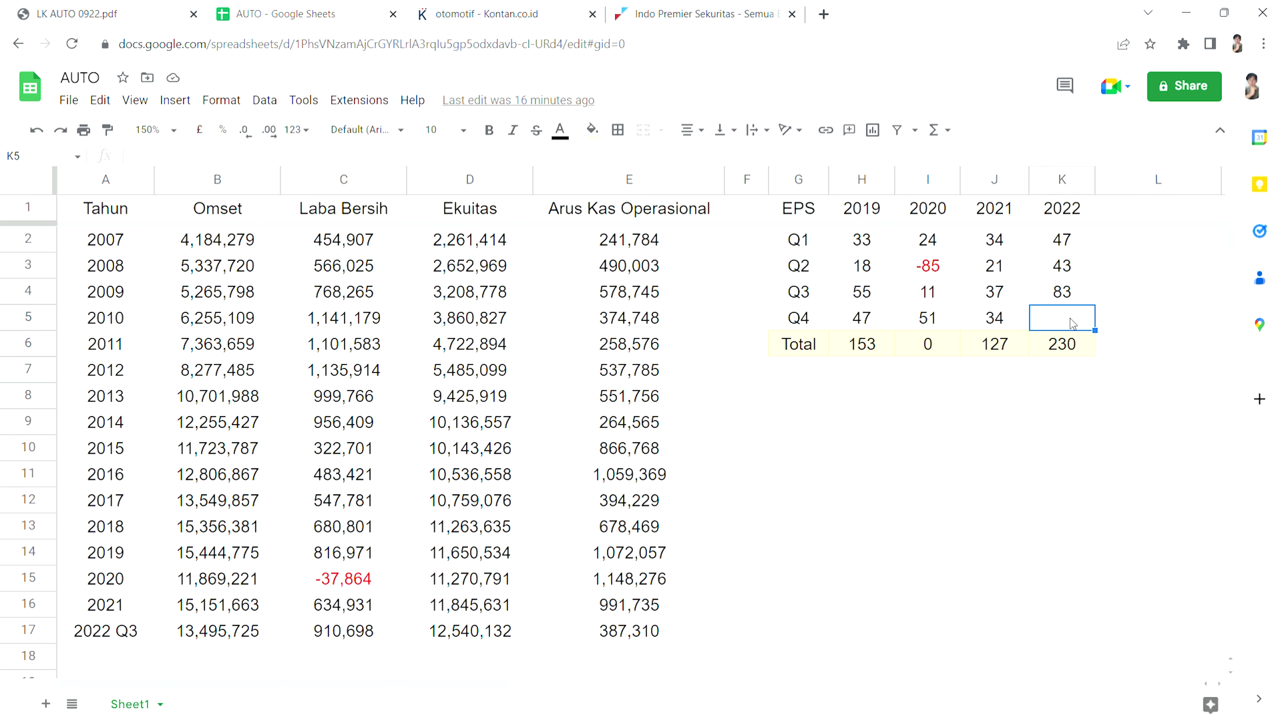
{"action": "left_click", "coordinate": [1078, 354]}
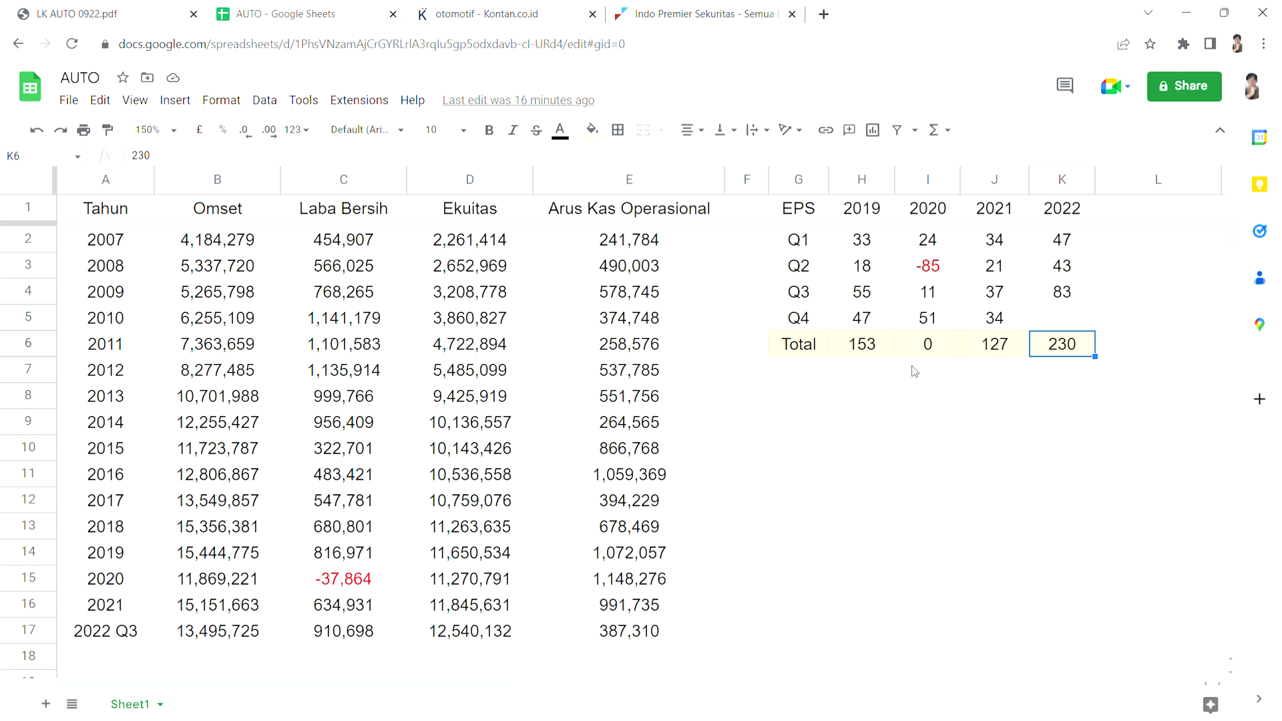
- Check the 2019 EPS total and compare the Q4 EPS of 2019 to 2021 with the empty 2022 Q4 cell
{"action": "left_click", "coordinate": [880, 351]}
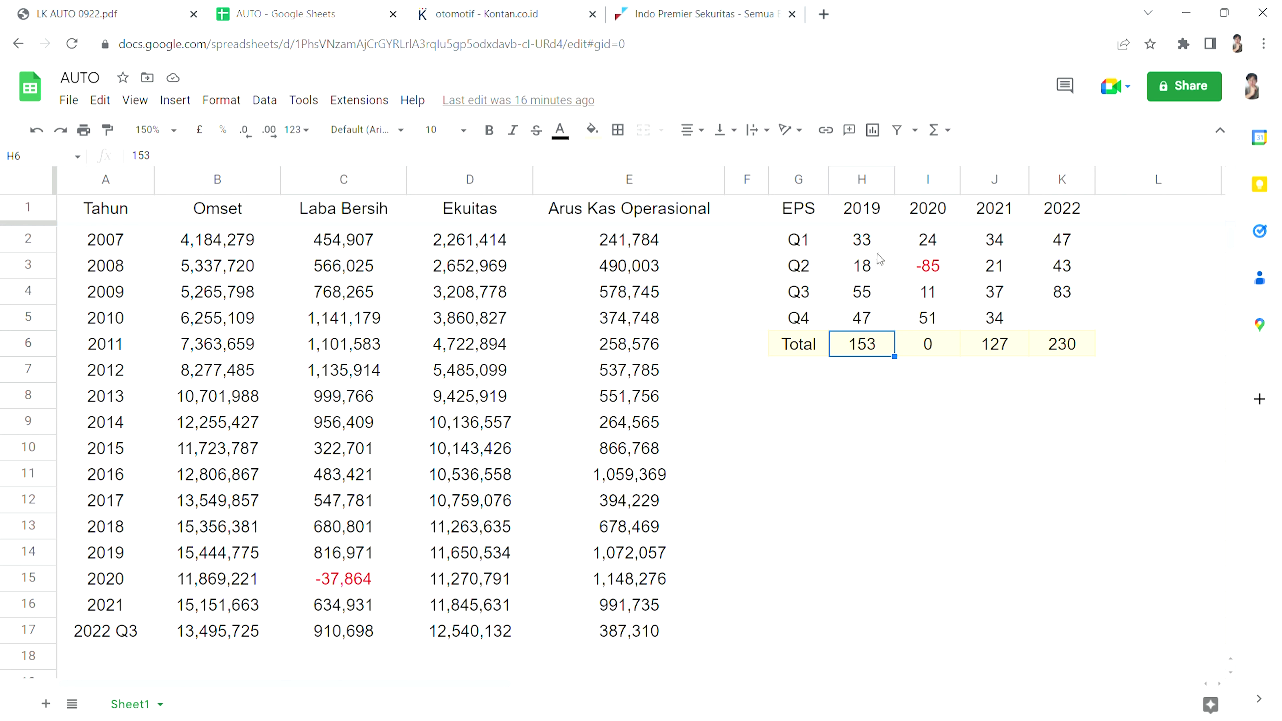
{"action": "left_click", "coordinate": [1060, 320]}
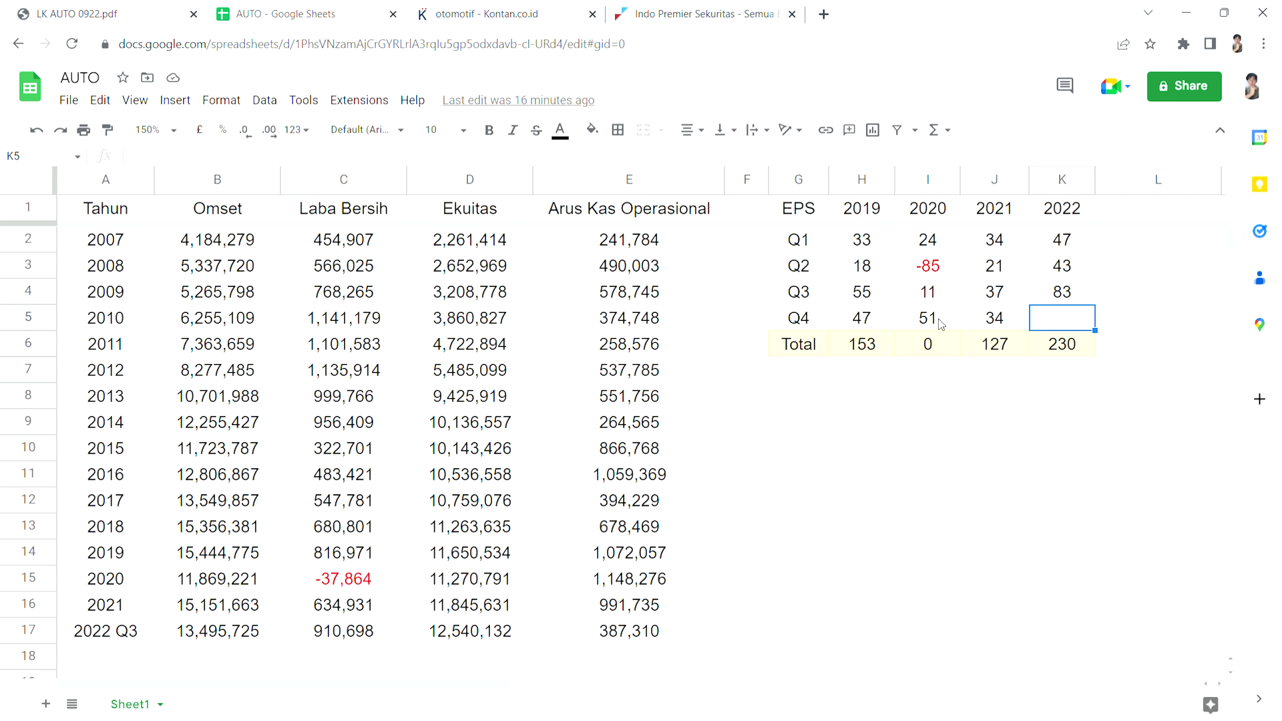
{"action": "left_click_drag", "start_coordinate": [1014, 323], "coordinate": [872, 326]}
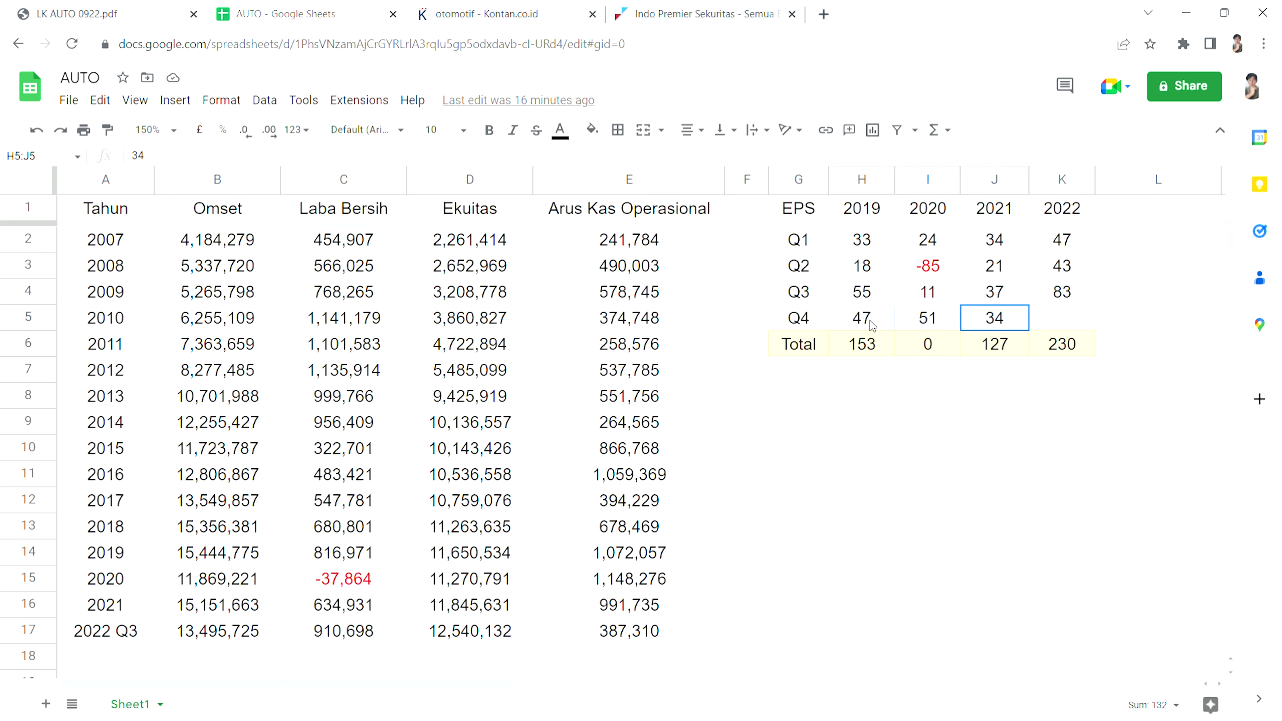
{"action": "left_click", "coordinate": [1057, 323]}
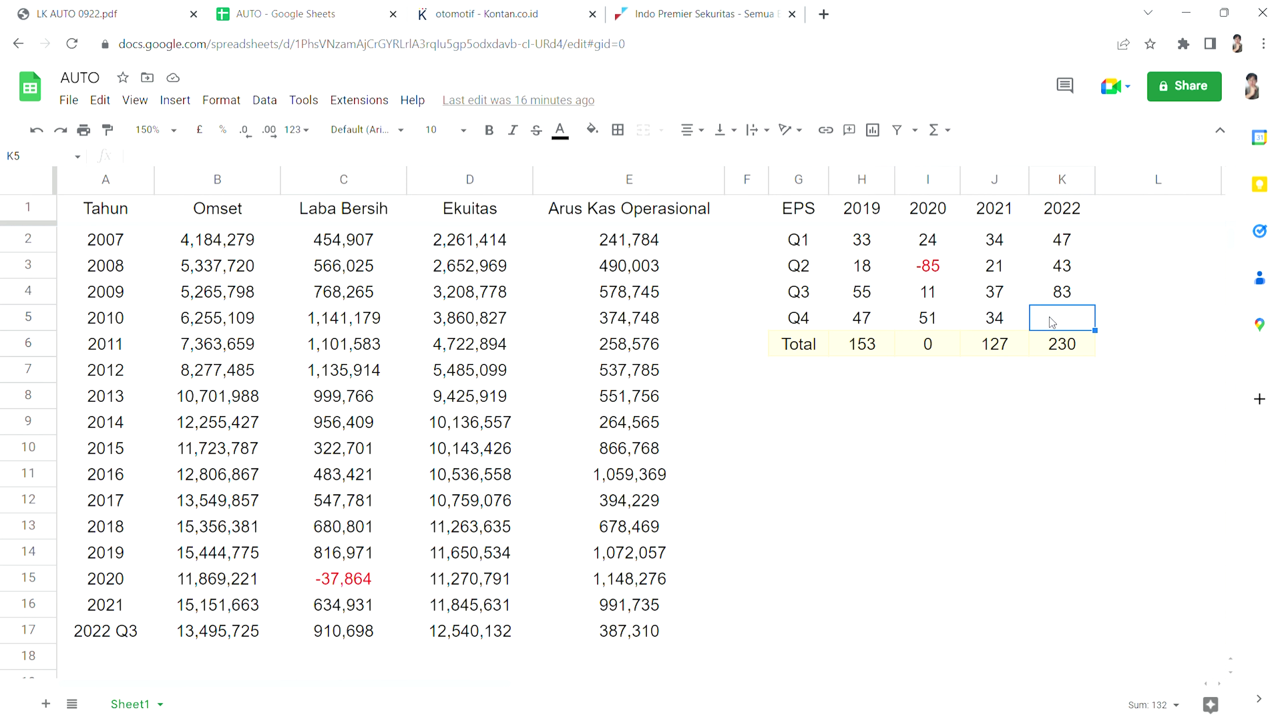
- Compare the Q1 and Q2 EPS of 2022 with those of 2019, and check the 2019 Q3 and Q4 figures
{"action": "left_click", "coordinate": [1082, 266]}
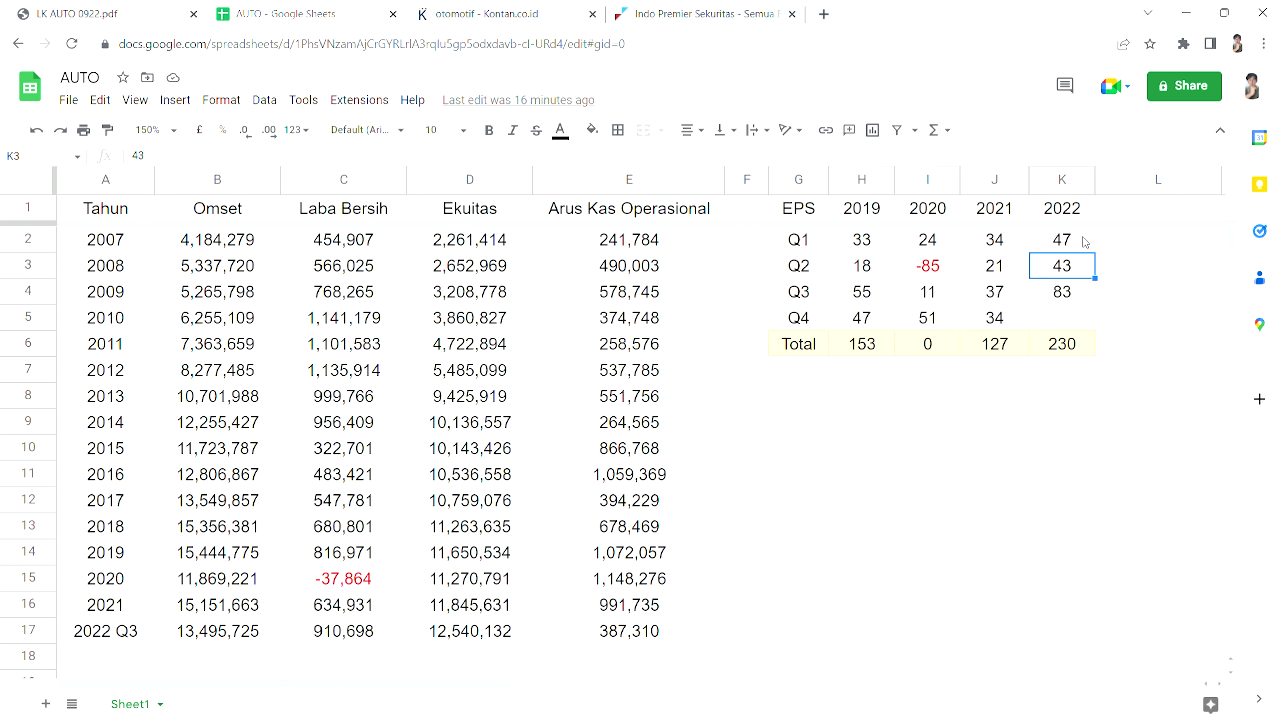
{"action": "left_click", "coordinate": [1085, 242]}
{"action": "left_click", "coordinate": [1083, 264]}
{"action": "left_click", "coordinate": [880, 245]}
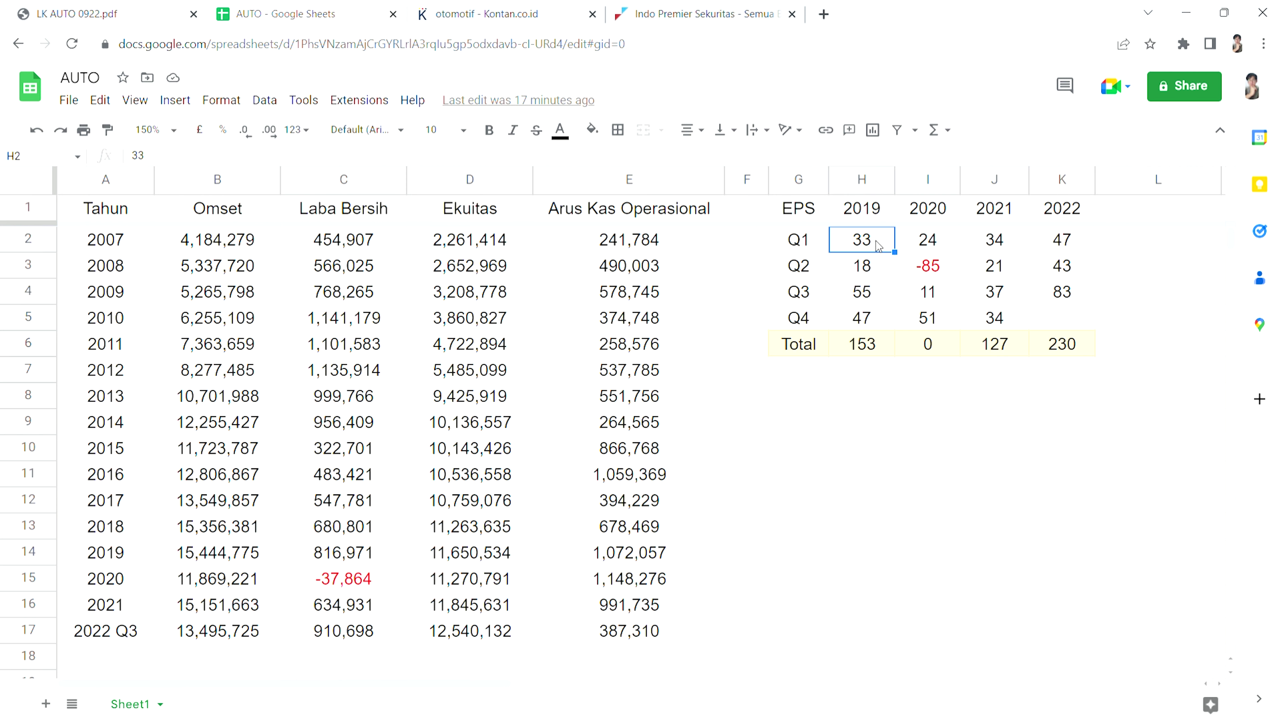
{"action": "left_click", "coordinate": [883, 270]}
{"action": "left_click", "coordinate": [874, 243]}
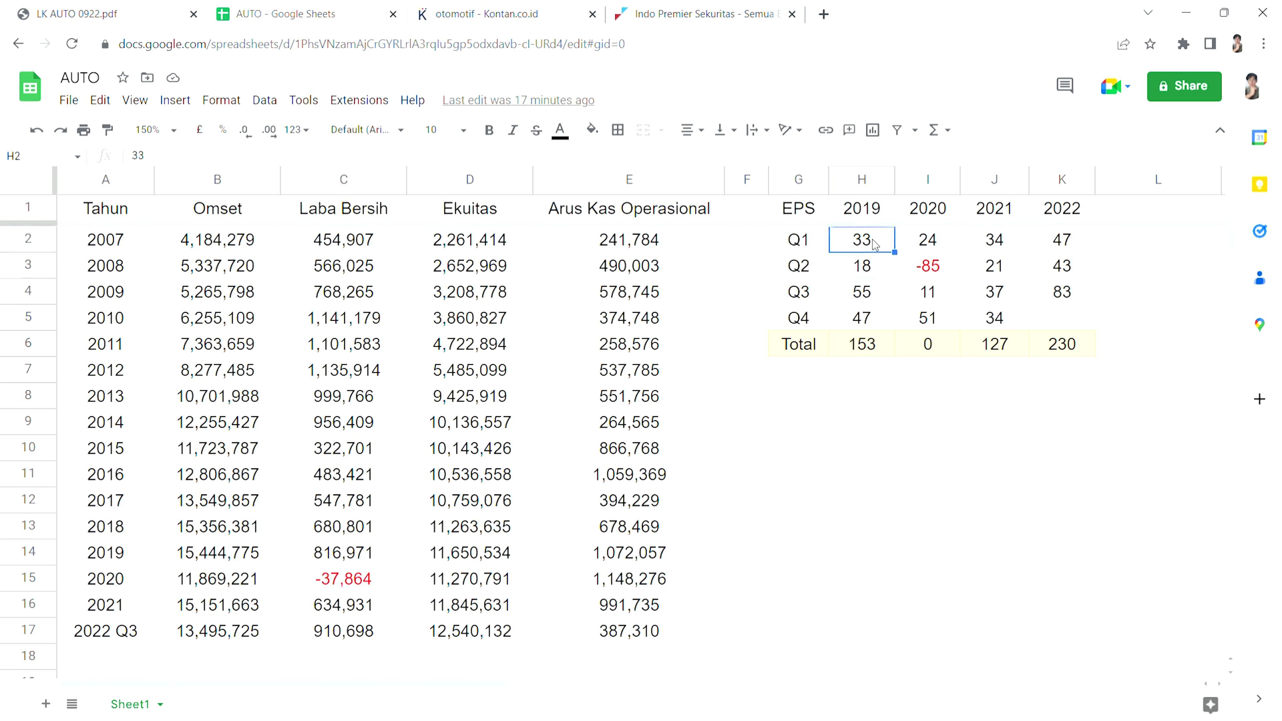
{"action": "left_click", "coordinate": [880, 270]}
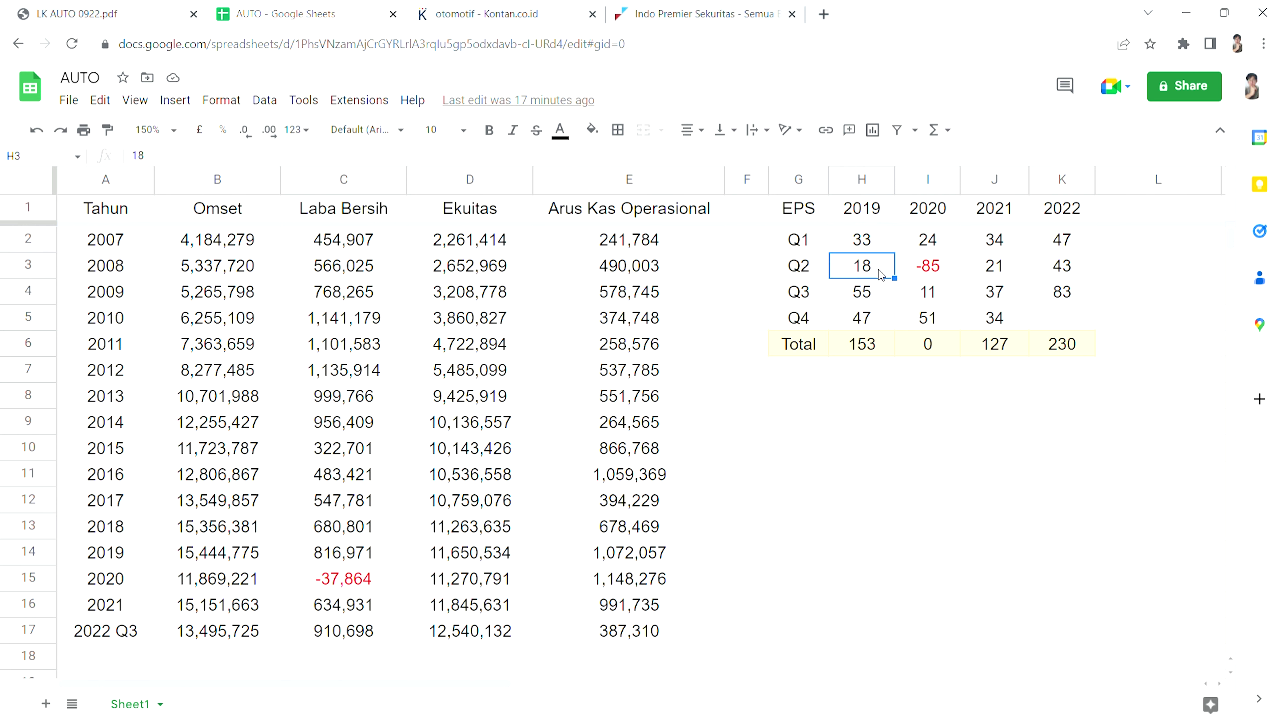
{"action": "left_click", "coordinate": [887, 298]}
{"action": "left_click", "coordinate": [887, 328]}
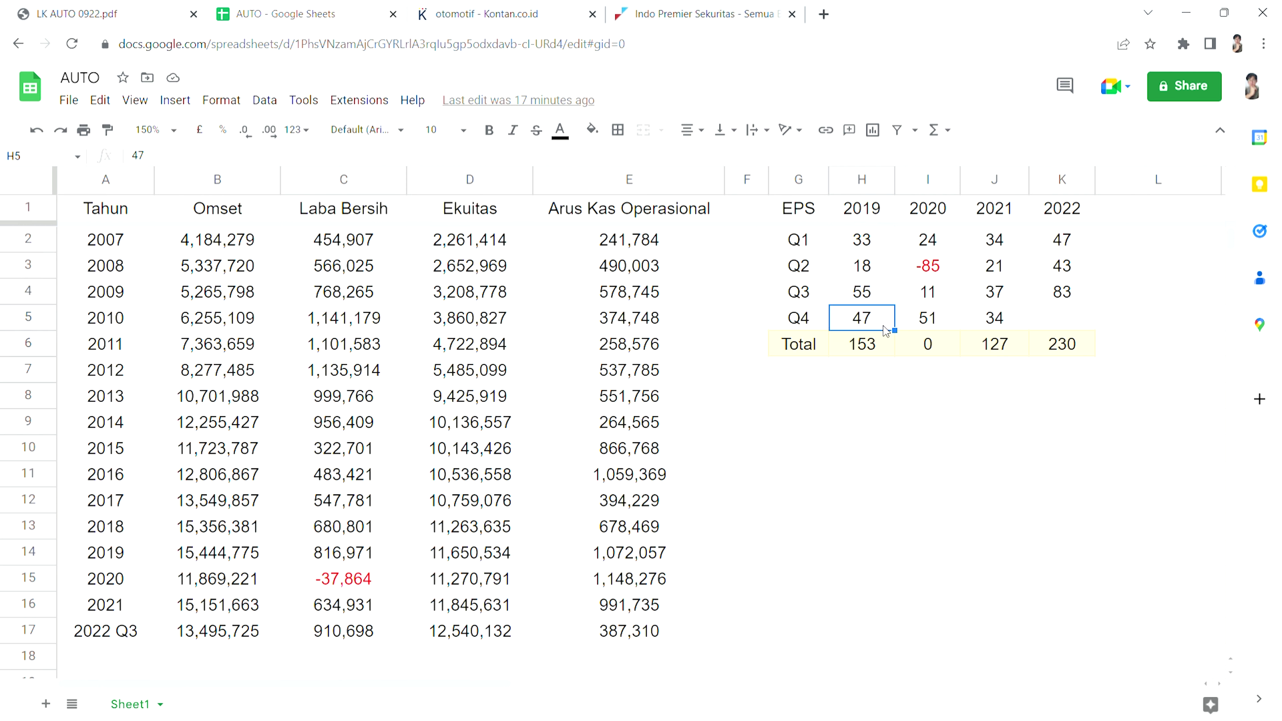
- Go through the 2020 and 2021 EPS quarter by quarter from Q1 to Q4
{"action": "left_click", "coordinate": [943, 246]}
{"action": "left_click", "coordinate": [944, 273]}
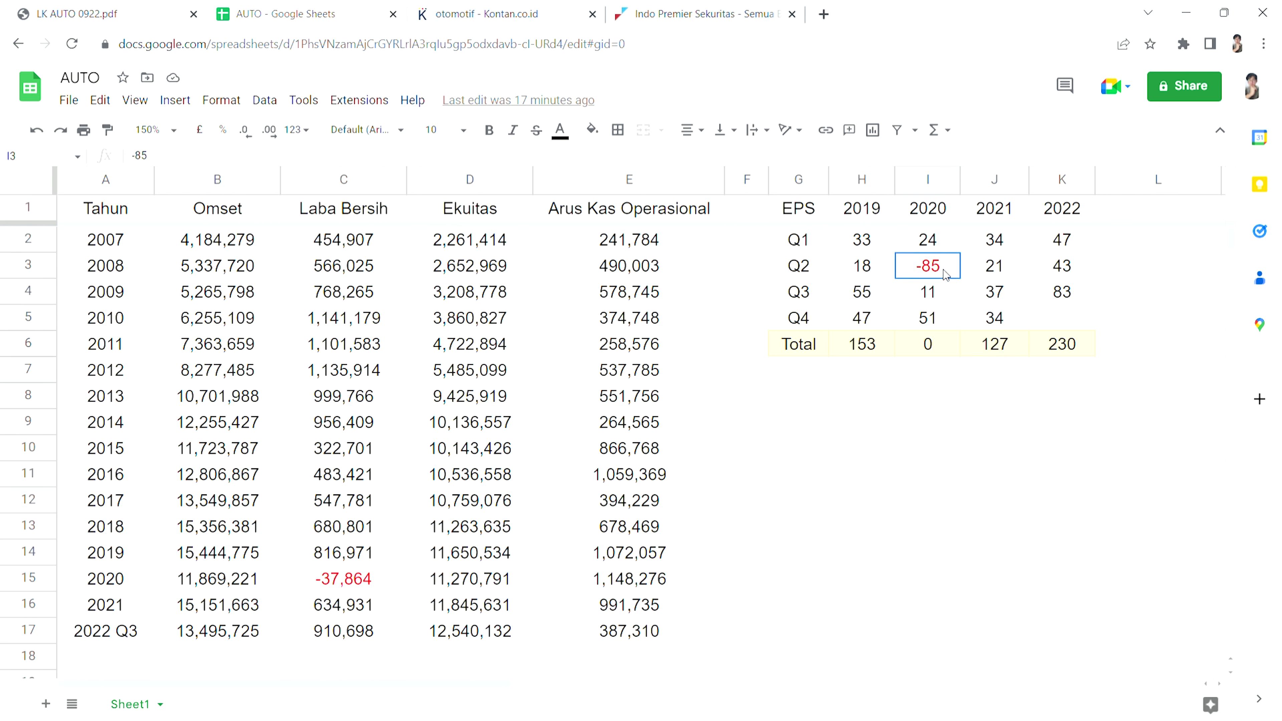
{"action": "left_click", "coordinate": [947, 294]}
{"action": "left_click", "coordinate": [947, 321]}
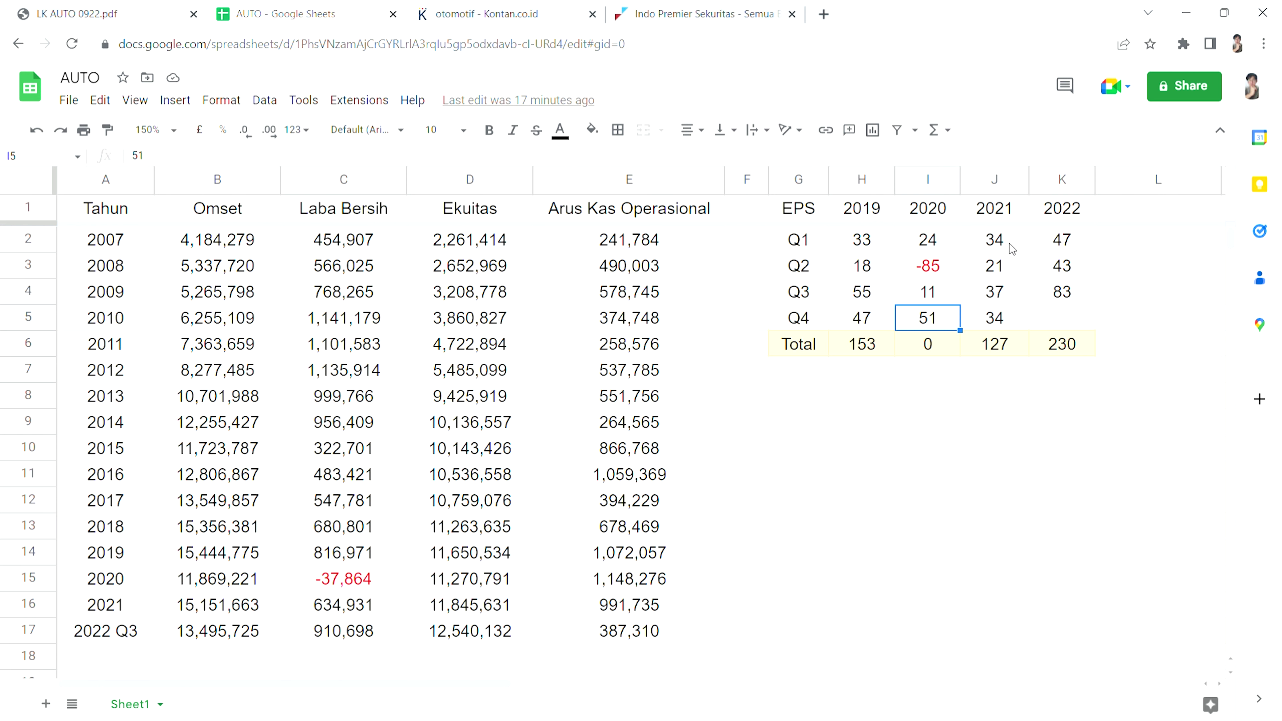
{"action": "left_click", "coordinate": [1013, 250]}
{"action": "left_click", "coordinate": [1012, 273]}
{"action": "left_click", "coordinate": [1013, 301]}
{"action": "left_click", "coordinate": [1015, 324]}
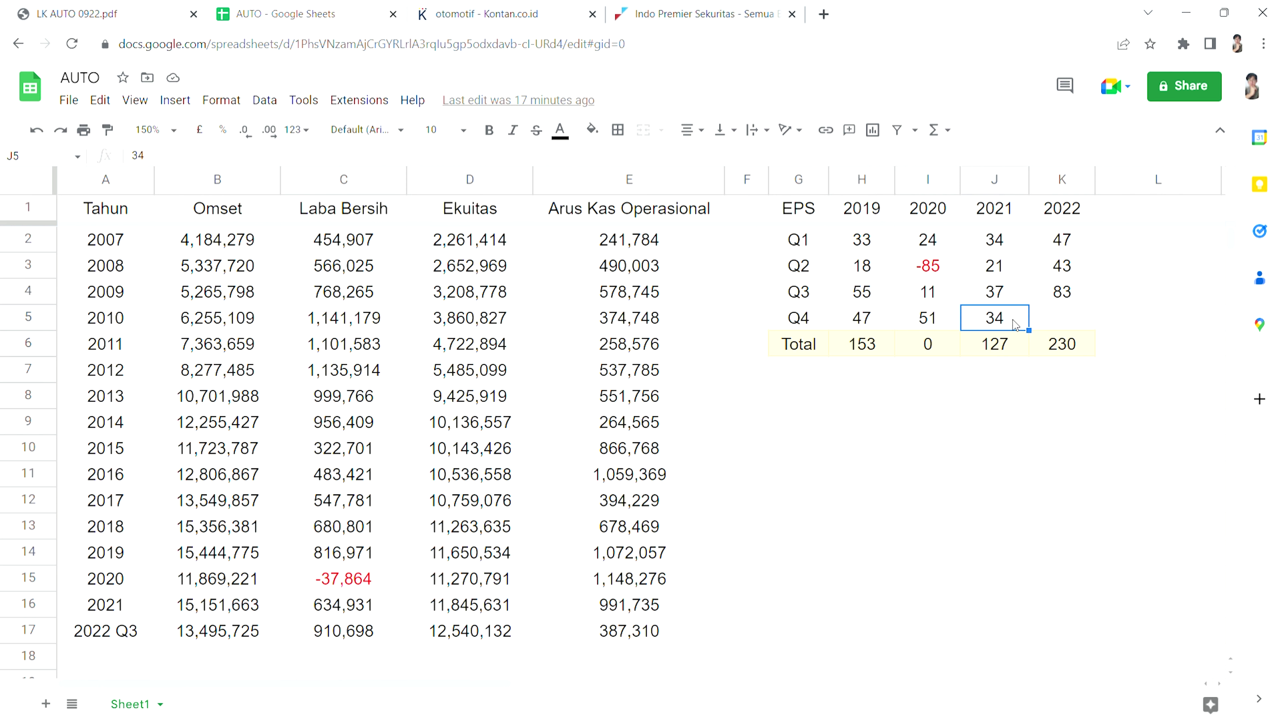
{"action": "left_click", "coordinate": [996, 249]}
{"action": "left_click", "coordinate": [1016, 315]}
- Recheck the 2022 Q1 and Q2 EPS against the empty Q4 cell, and look at the 2020 Q4 EPS
{"action": "left_click", "coordinate": [1061, 321]}
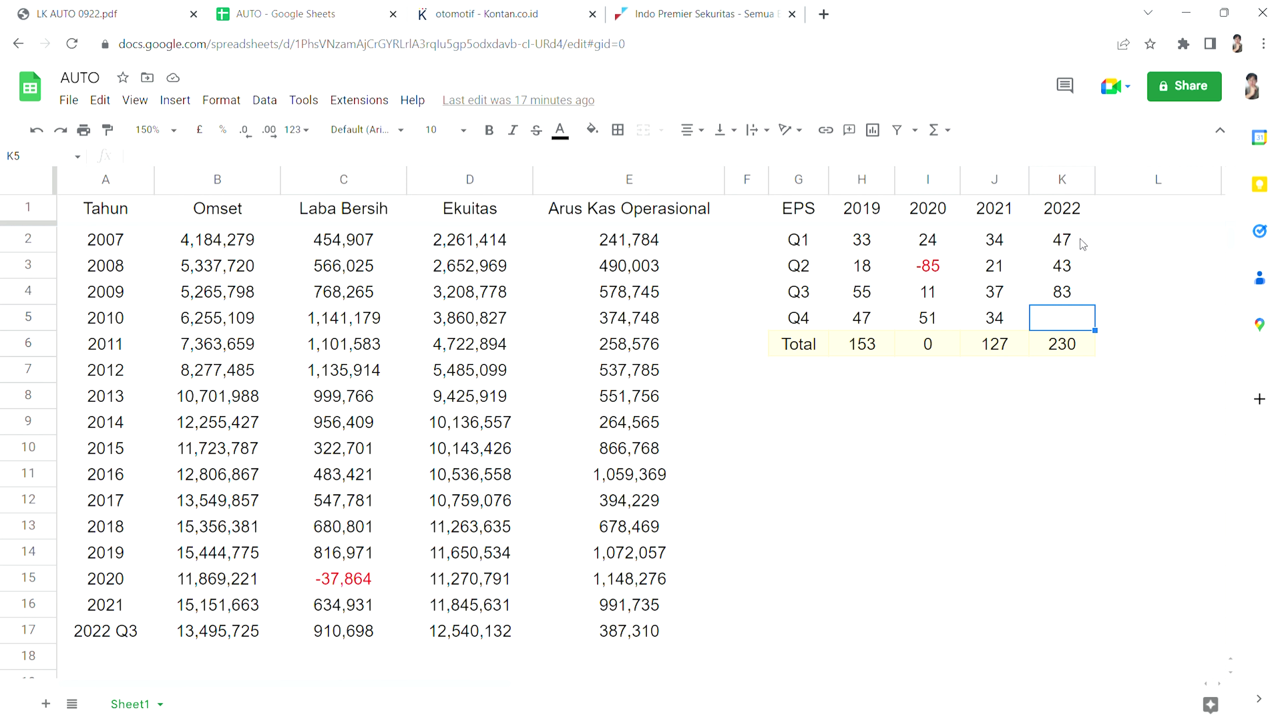
{"action": "left_click", "coordinate": [1084, 249]}
{"action": "left_click", "coordinate": [1079, 268]}
{"action": "left_click", "coordinate": [1084, 323]}
{"action": "left_click", "coordinate": [1085, 242]}
{"action": "left_click", "coordinate": [1085, 265]}
{"action": "left_click", "coordinate": [1078, 323]}
{"action": "left_click", "coordinate": [948, 324]}
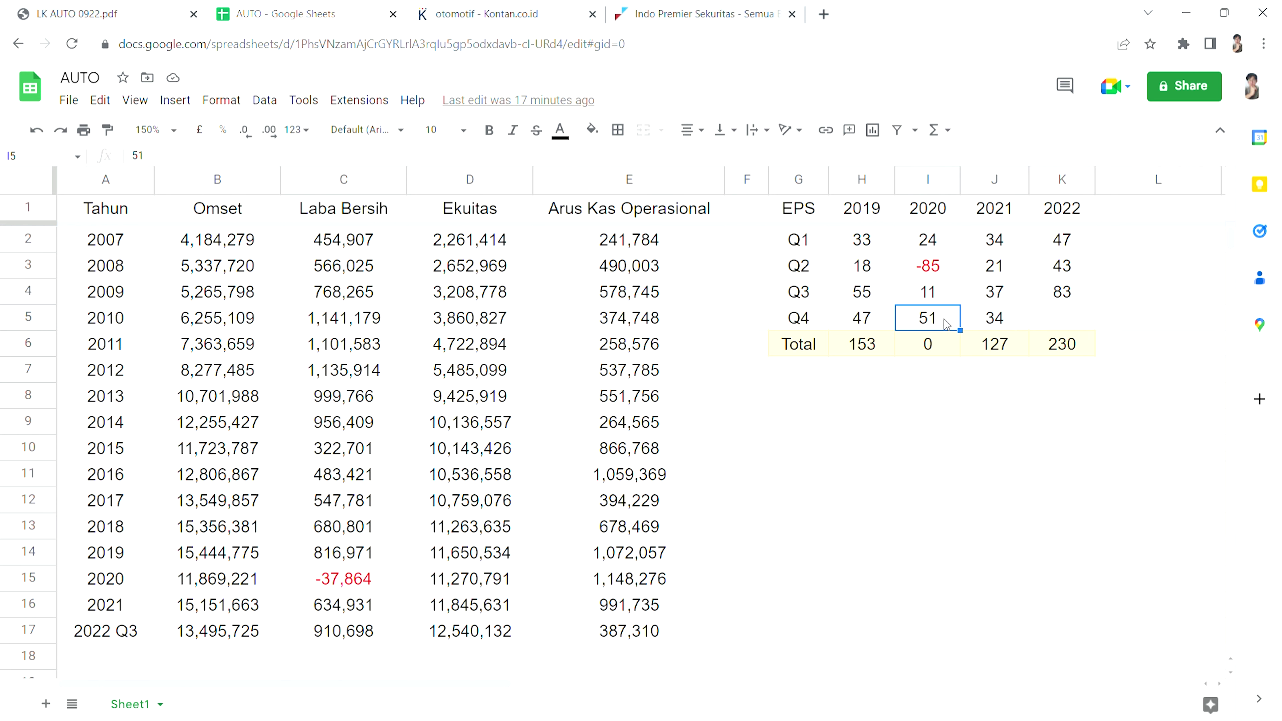
{"action": "left_click", "coordinate": [1085, 327]}
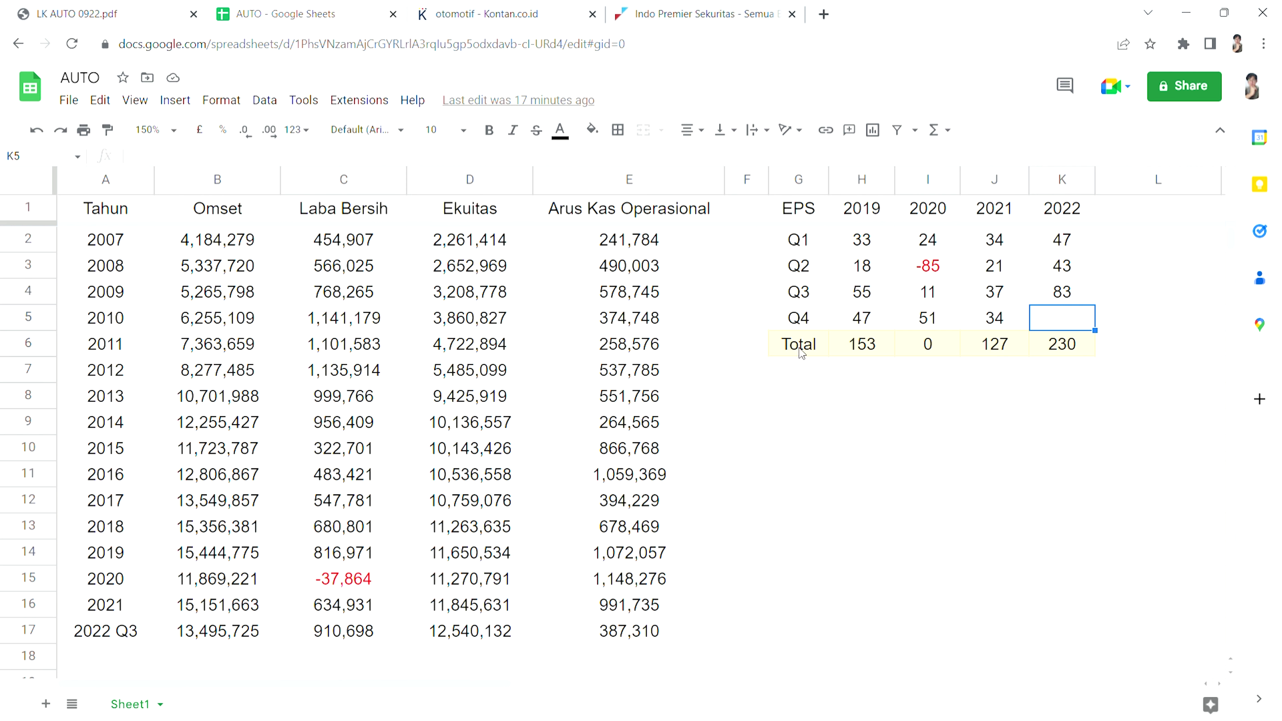
- Review the 2022 Q3 net profit and revenue alongside the empty 2022 Q4 EPS cell and the EPS total
{"action": "left_click", "coordinate": [383, 663]}
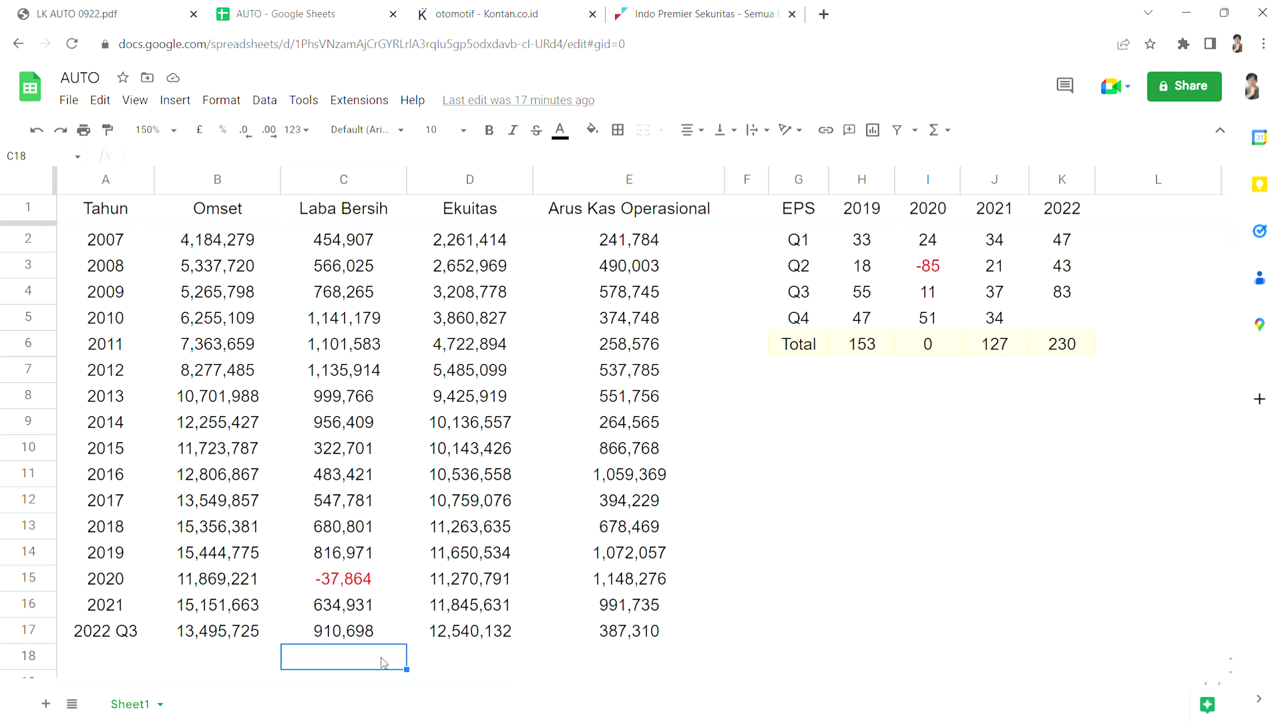
{"action": "left_click", "coordinate": [246, 660]}
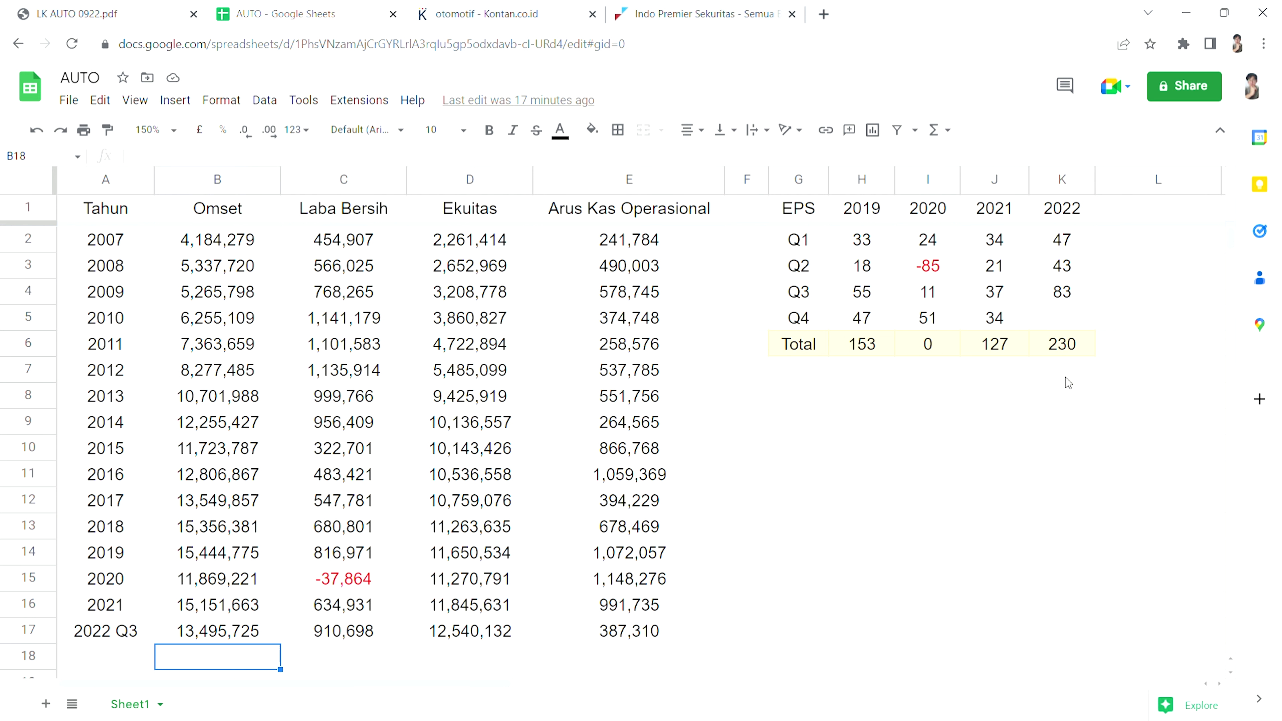
{"action": "left_click", "coordinate": [1067, 326]}
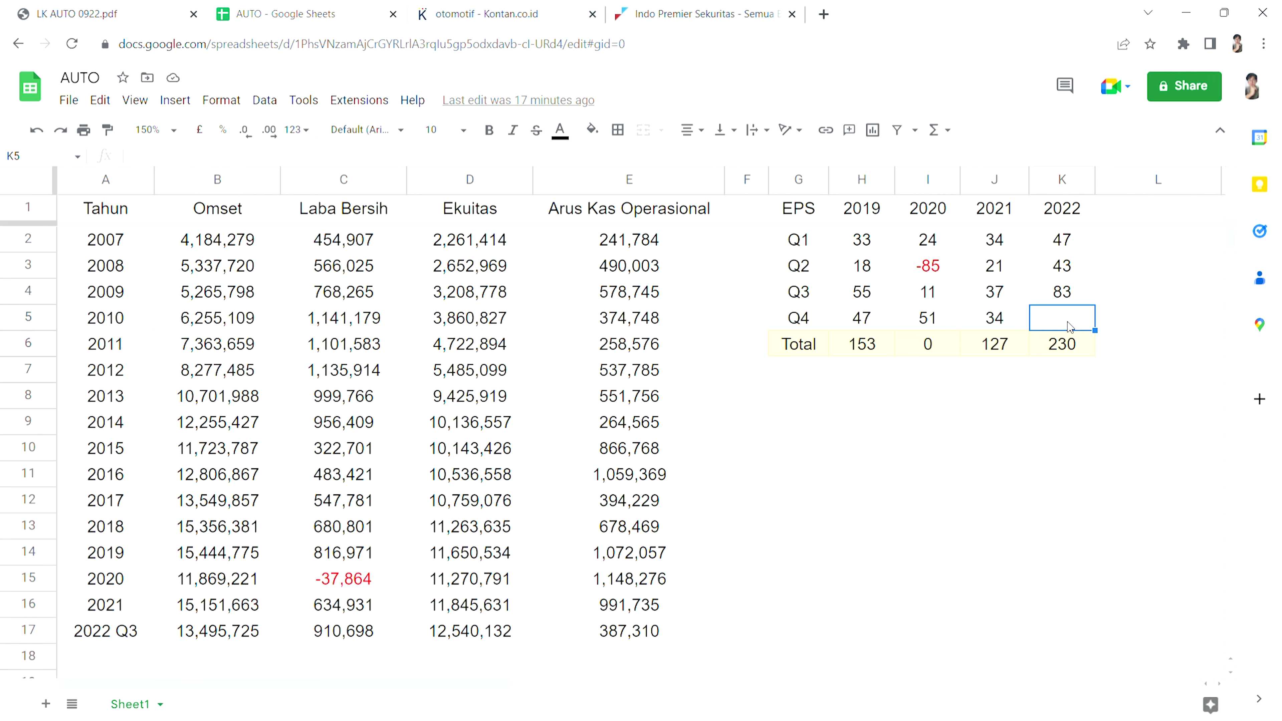
{"action": "left_click", "coordinate": [972, 422]}
{"action": "left_click", "coordinate": [1078, 326]}
{"action": "left_click", "coordinate": [1114, 352]}
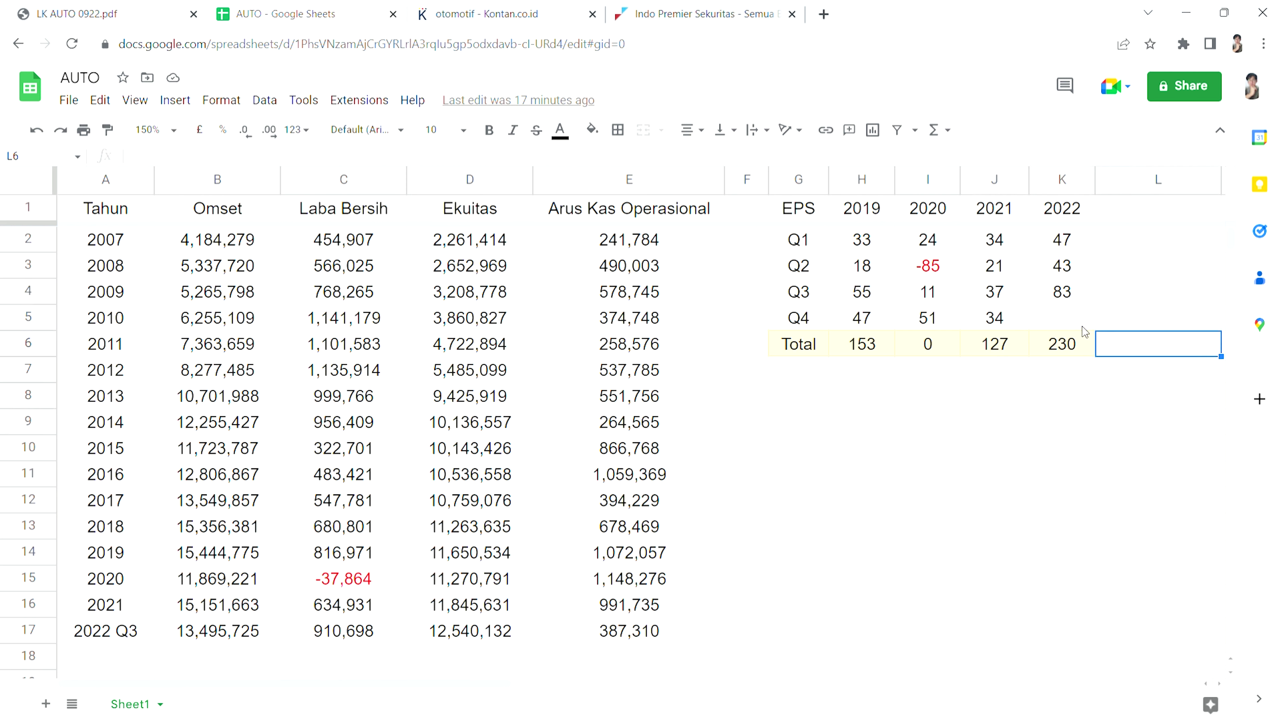
- Compare the empty 2022 Q4 EPS cell with the 2022 Q1 and Q2 EPS figures
{"action": "left_click", "coordinate": [1070, 322]}
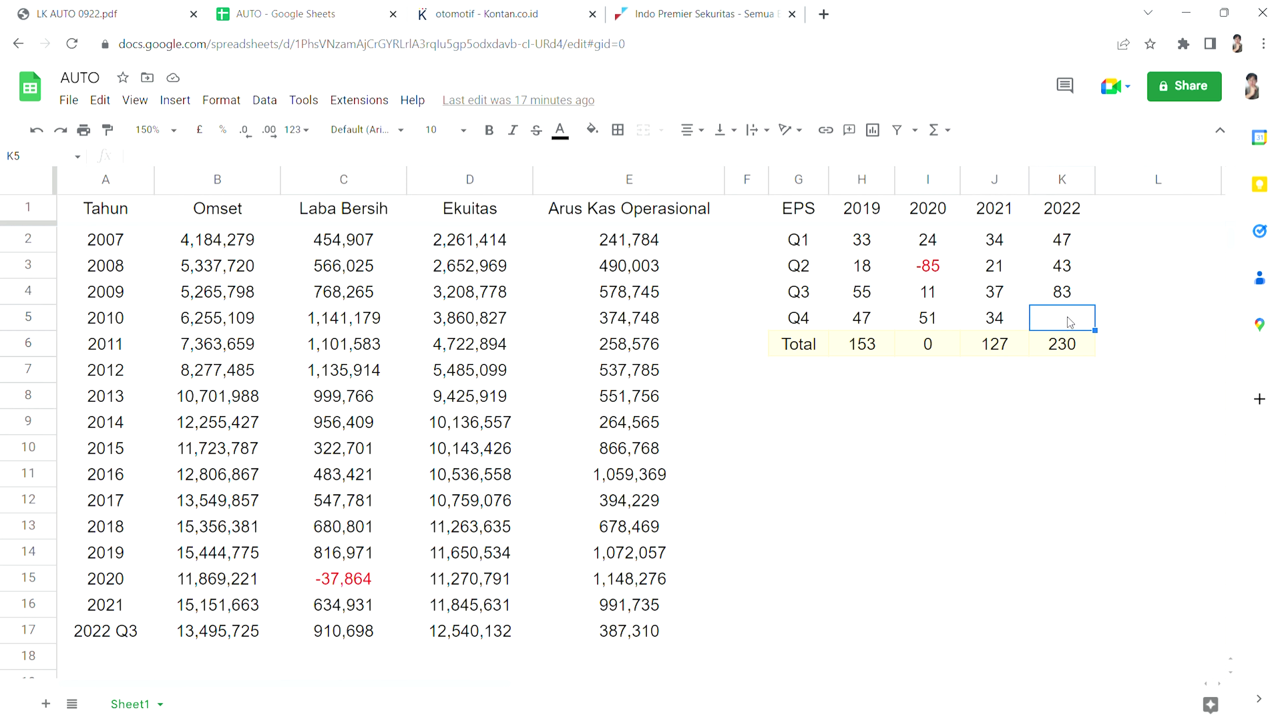
{"action": "left_click_drag", "start_coordinate": [1089, 239], "coordinate": [1085, 266]}
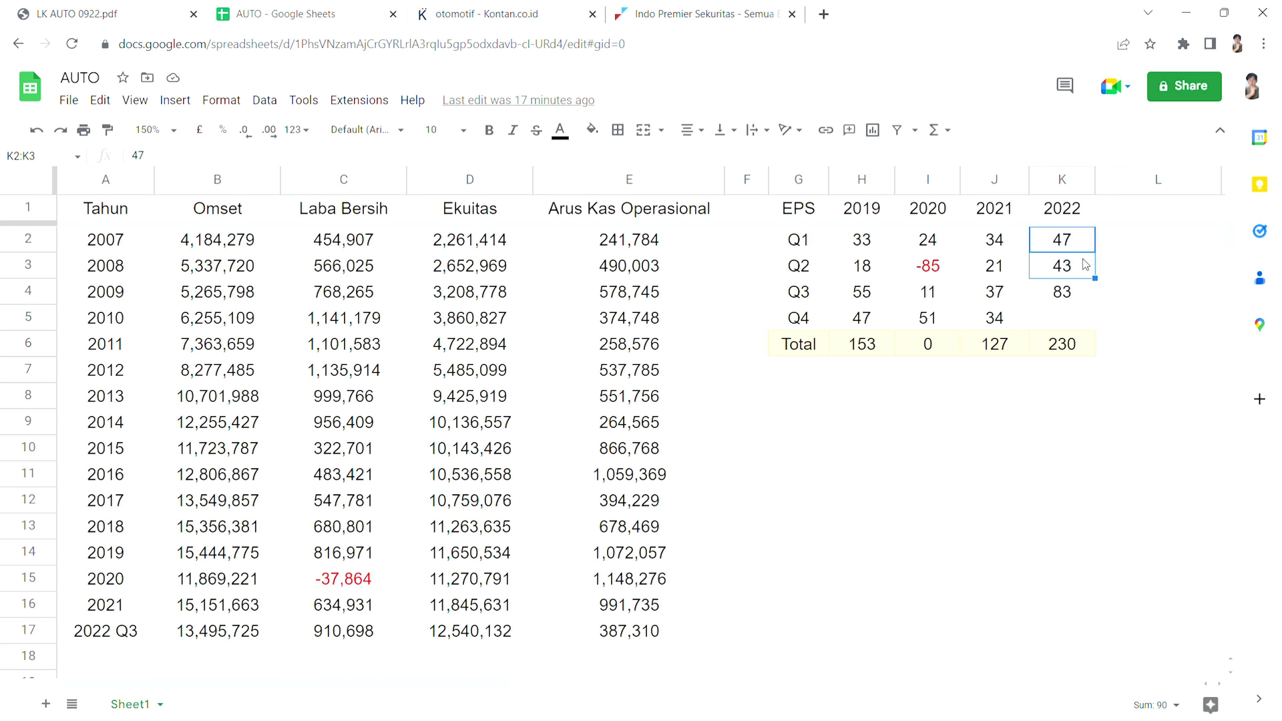
{"action": "left_click", "coordinate": [1083, 325]}
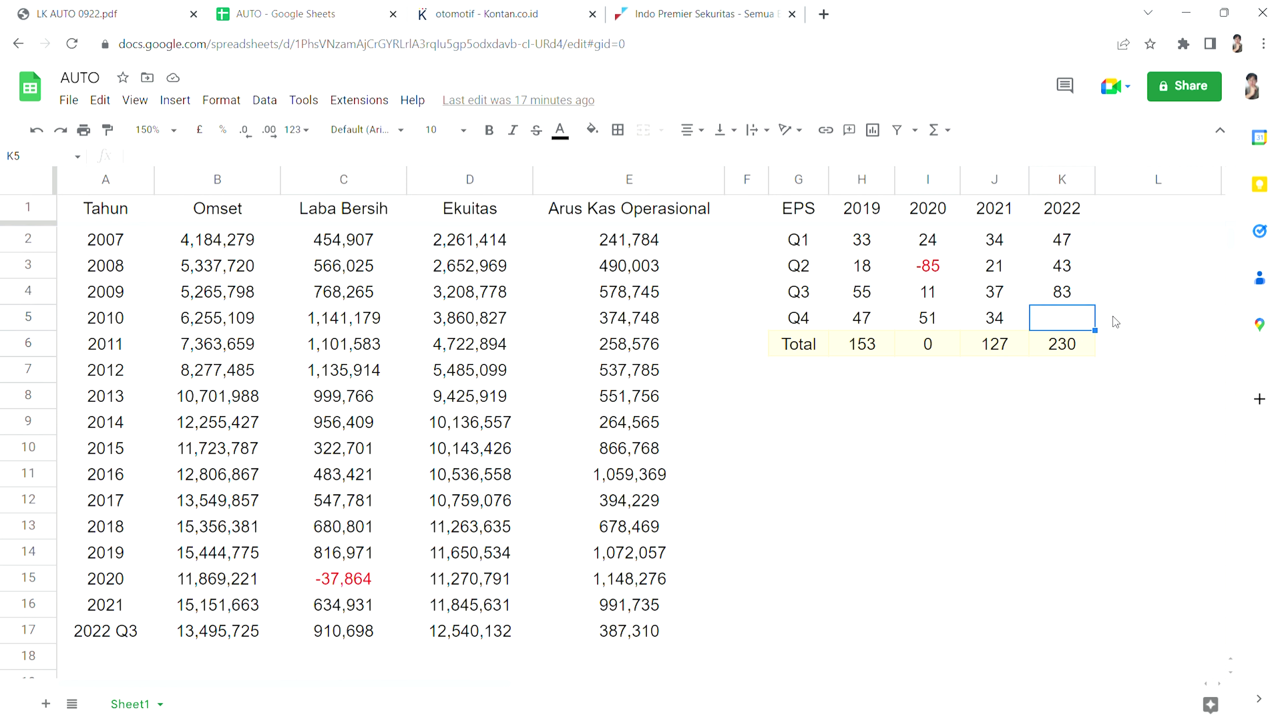
{"action": "left_click", "coordinate": [1028, 428]}
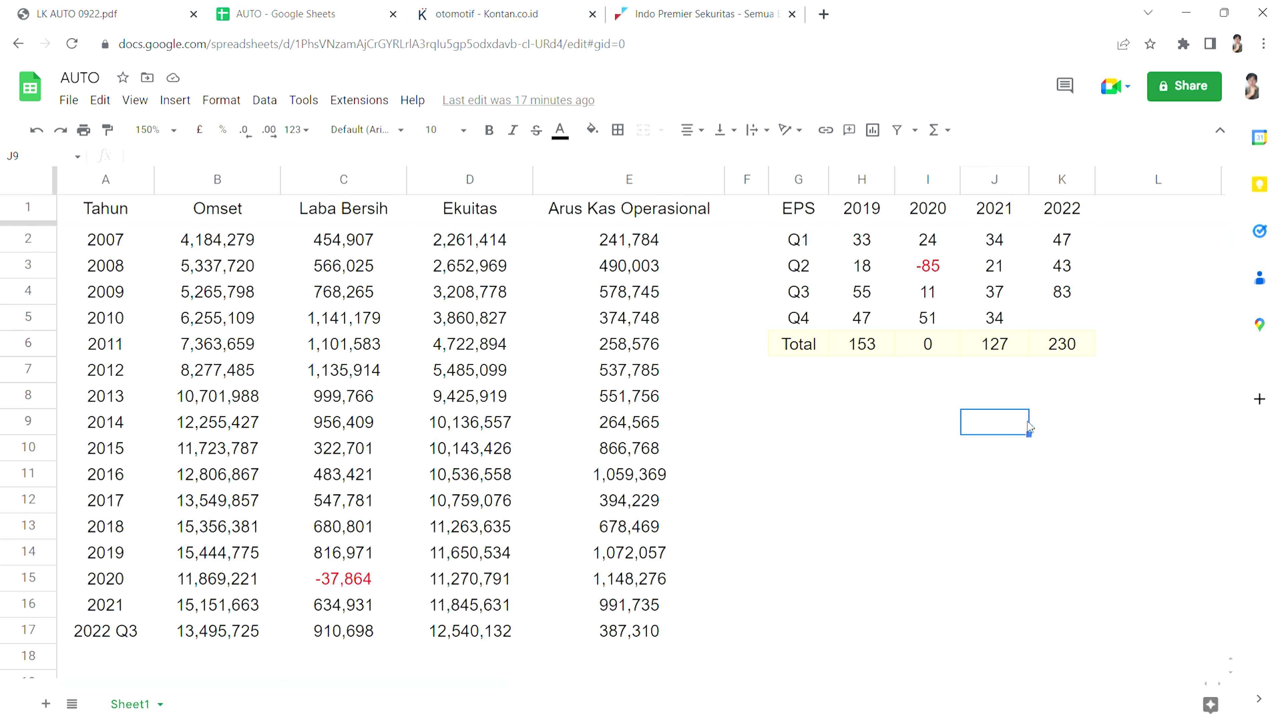
{"action": "left_click", "coordinate": [1086, 321]}
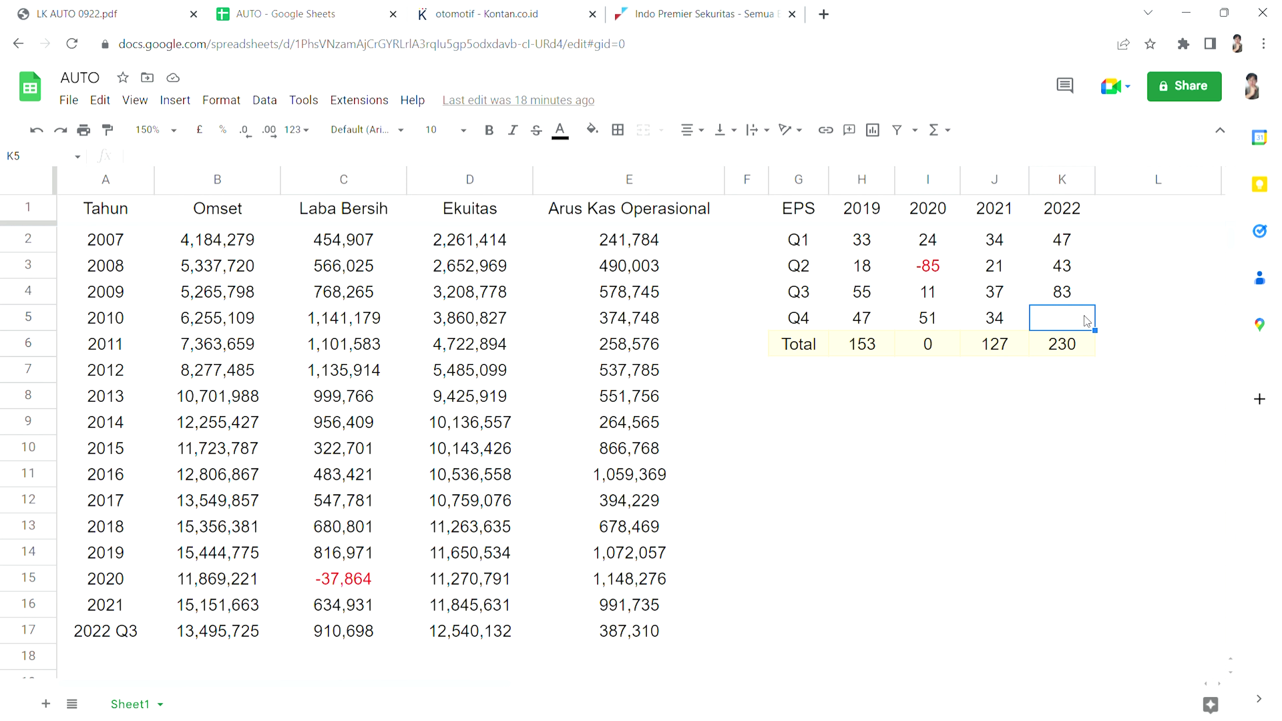
- Add a PER entry in G10 below the EPS table, with the value 5.8x in H10
{"action": "double_click", "coordinate": [818, 458]}
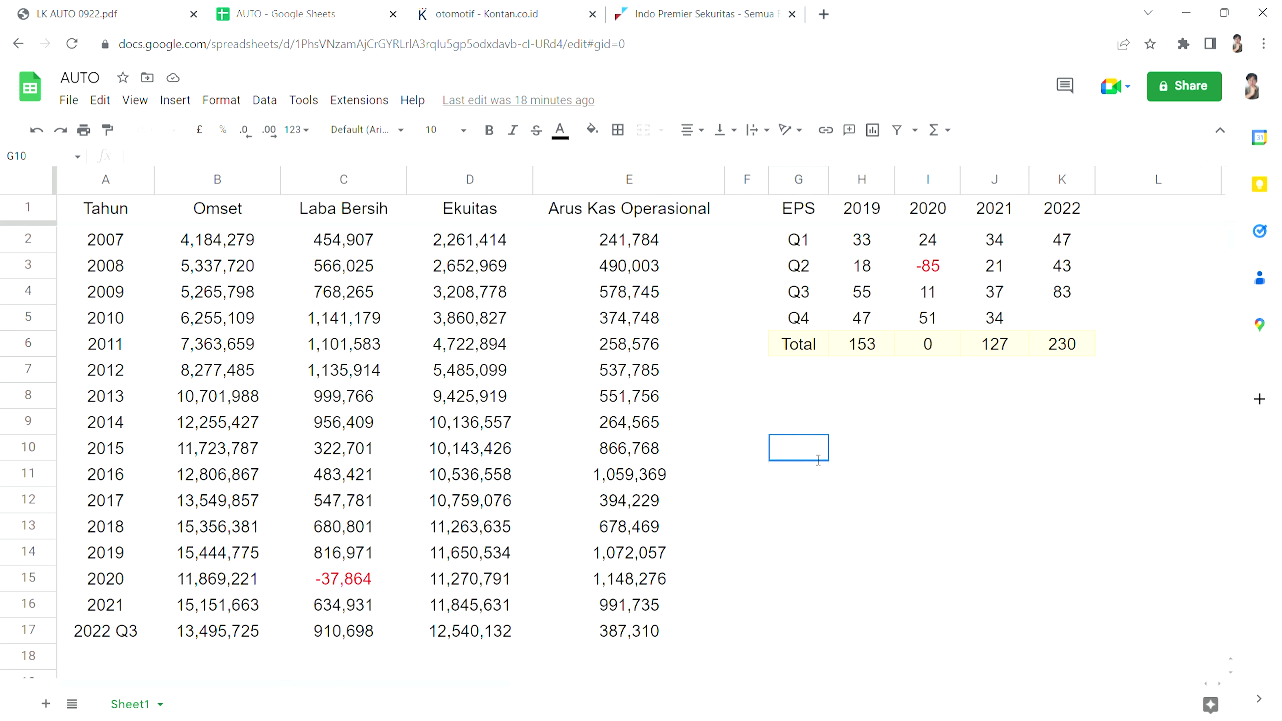
{"action": "type", "text": "PER"}
{"action": "left_click", "coordinate": [857, 456]}
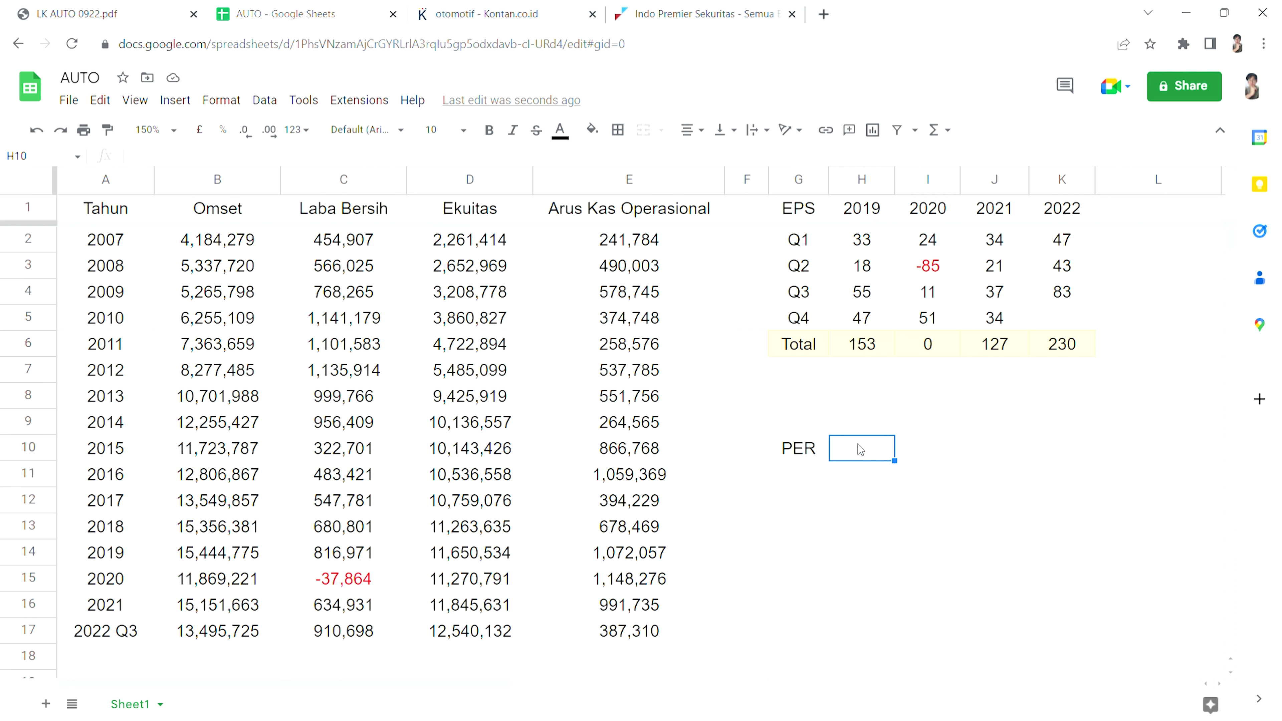
{"action": "double_click", "coordinate": [863, 450]}
{"action": "type", "text": "5.8x"}
- Add a PBVR entry in G11 under the PER row, with the value 0.56x in H11
{"action": "left_click", "coordinate": [808, 476]}
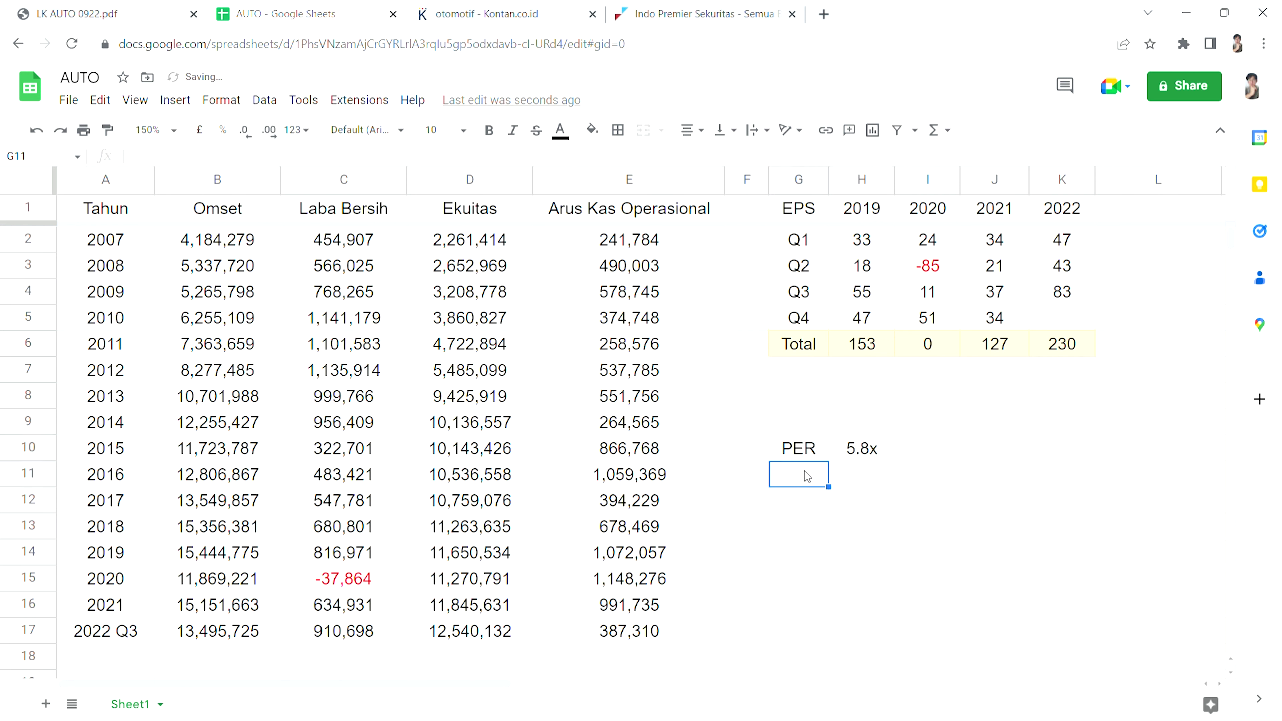
{"action": "type", "text": "PBVR"}
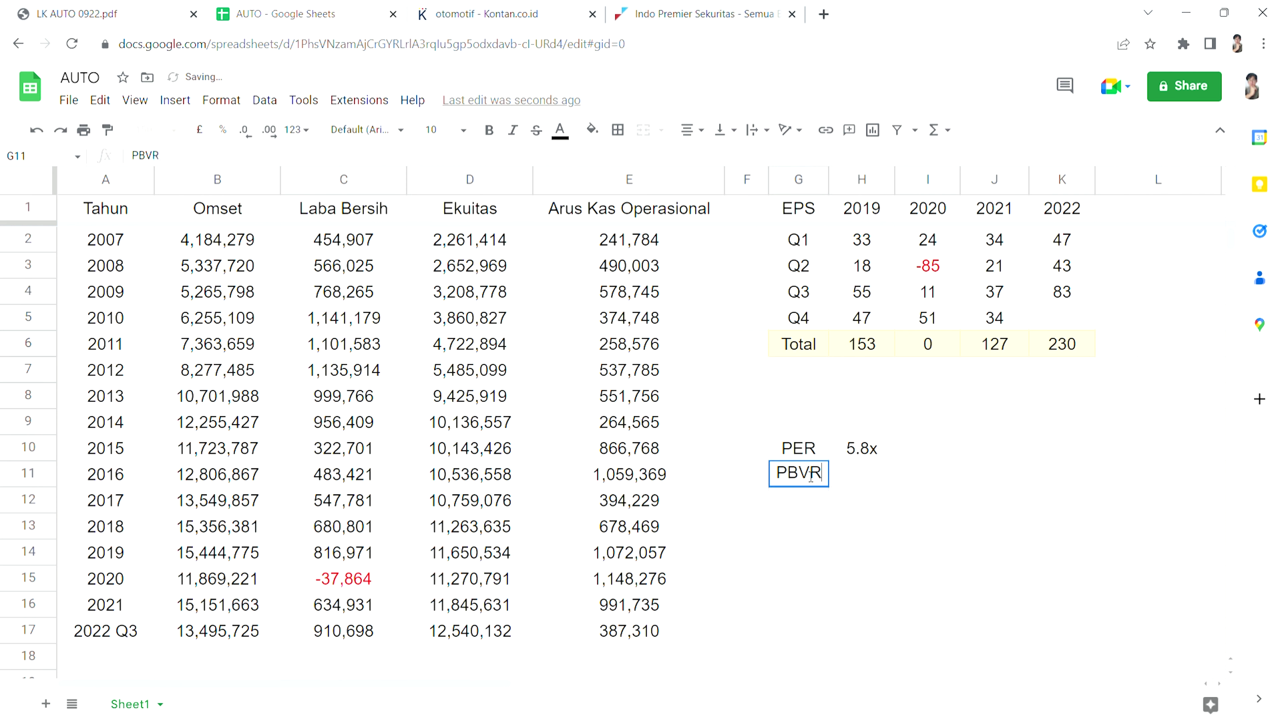
{"action": "left_click", "coordinate": [860, 488]}
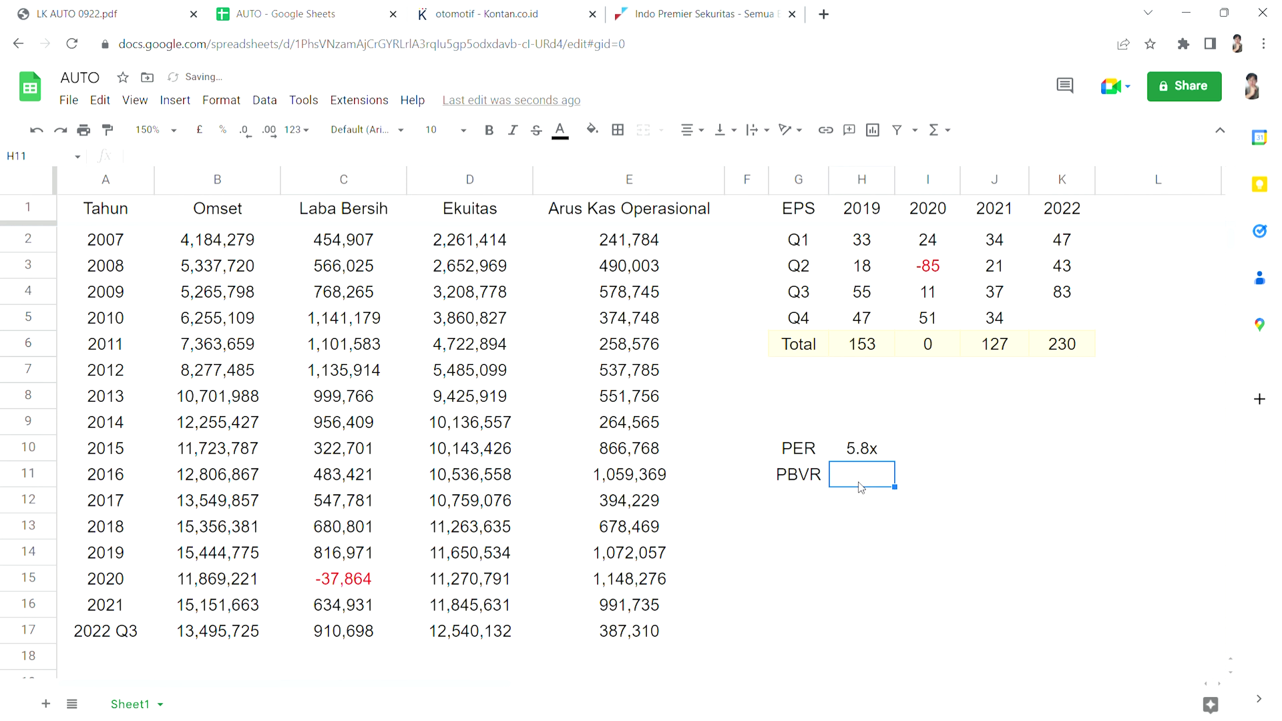
{"action": "type", "text": "0.56x"}
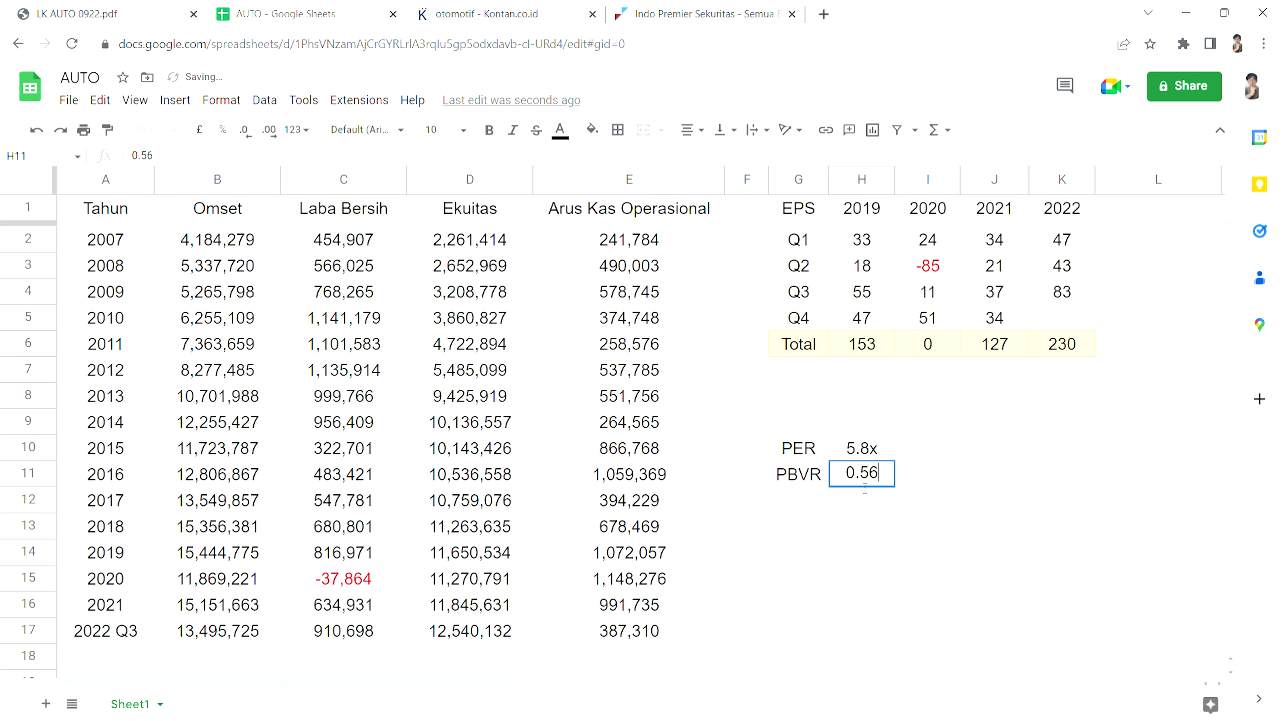
{"action": "left_click", "coordinate": [934, 459]}
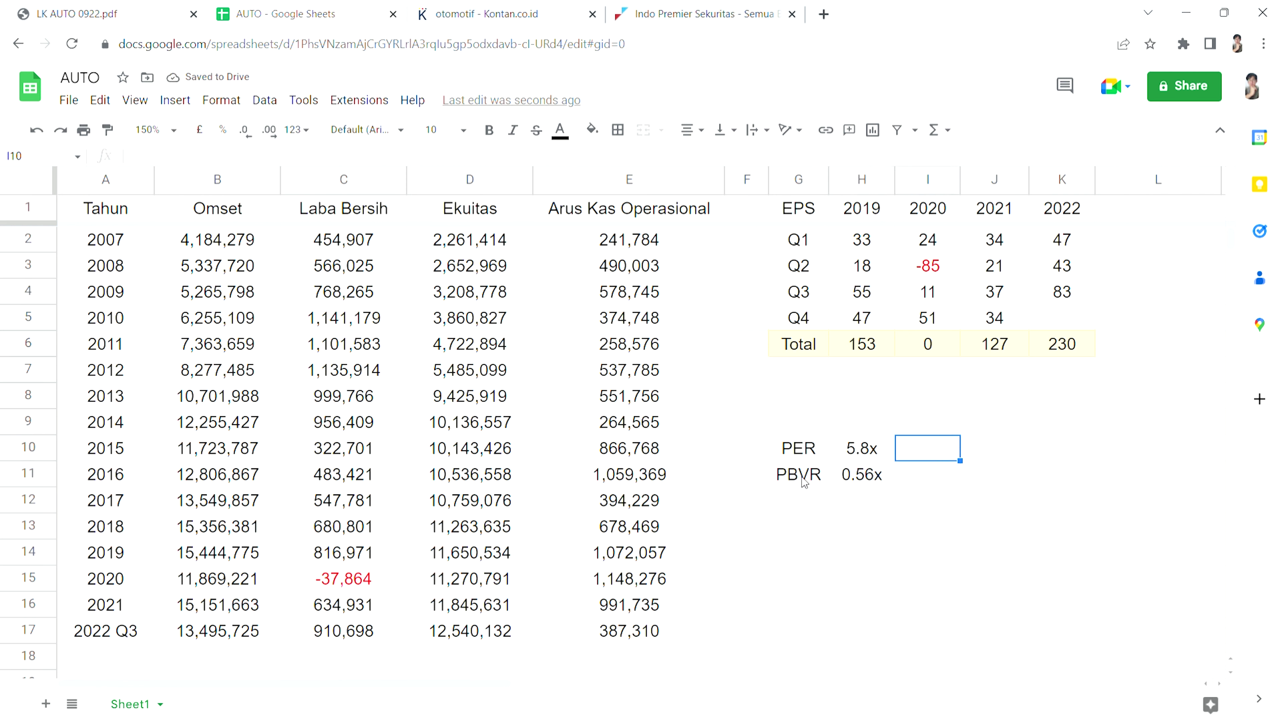
- Add a D.Y entry in G12 under the PBVR row, with the value 3.82% in H12
{"action": "left_click", "coordinate": [790, 504]}
{"action": "type", "text": "D.Y"}
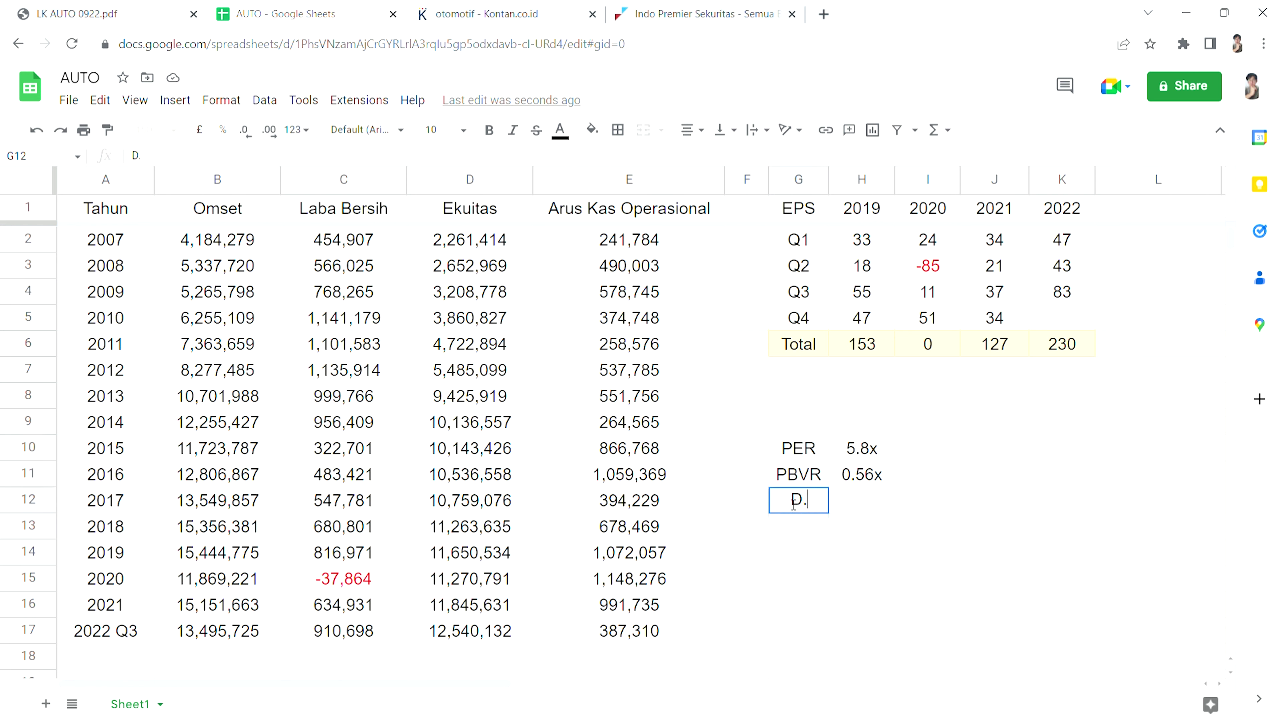
{"action": "left_click", "coordinate": [852, 509]}
{"action": "type", "text": "3.82"}
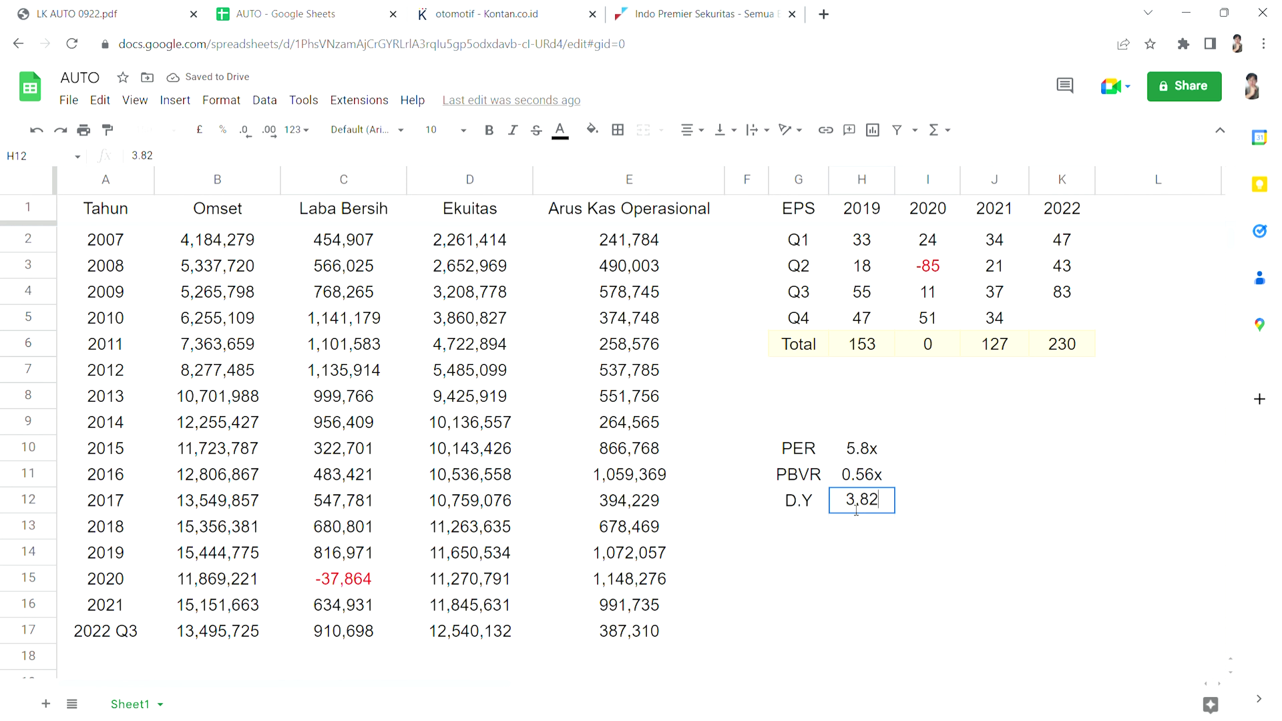
{"action": "type", "text": "%"}
{"action": "left_click", "coordinate": [938, 479]}
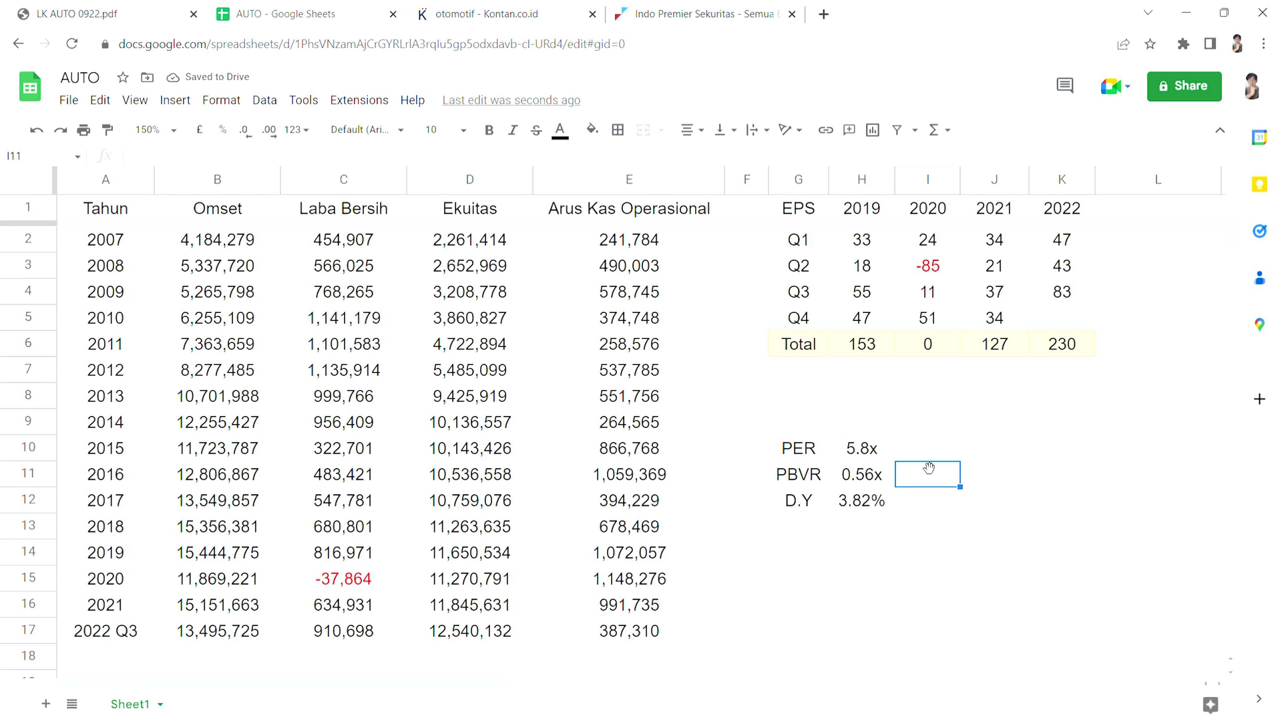
- Review the PER, PBVR and D.Y rows, and check the 2020 and 2022 Q4 EPS cells
{"action": "left_click", "coordinate": [757, 448]}
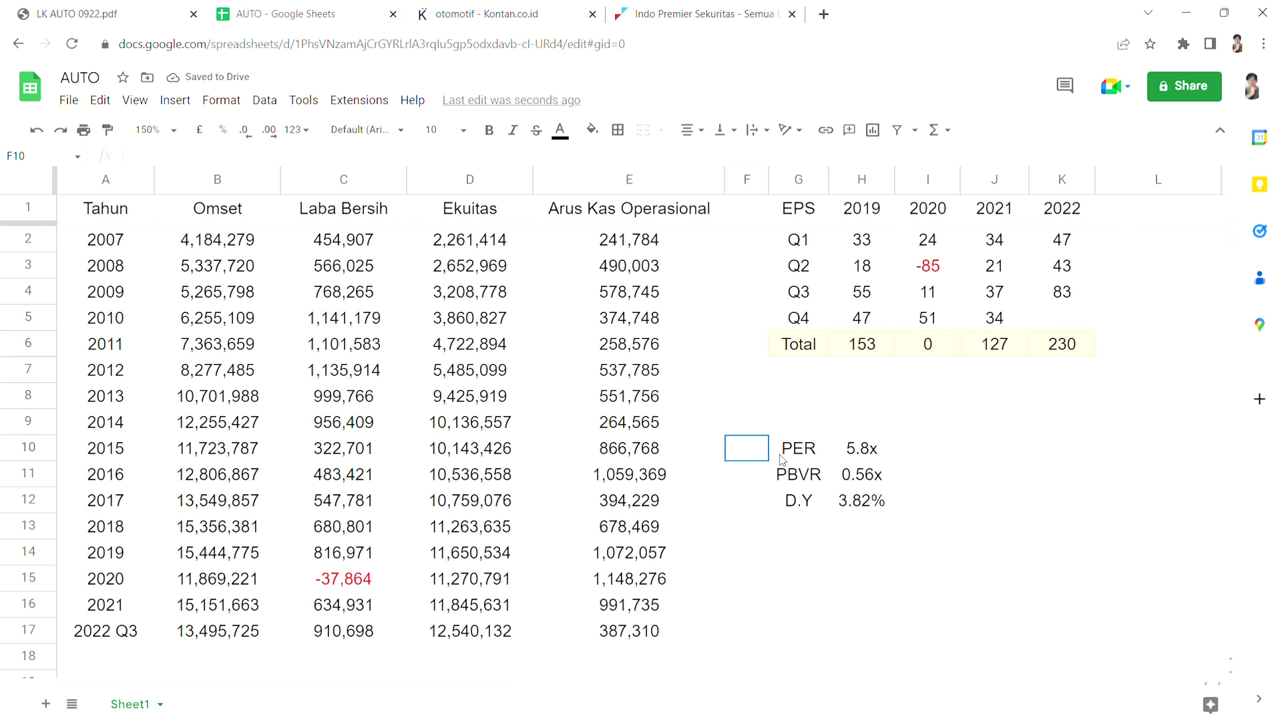
{"action": "left_click", "coordinate": [884, 477], "text": "shift"}
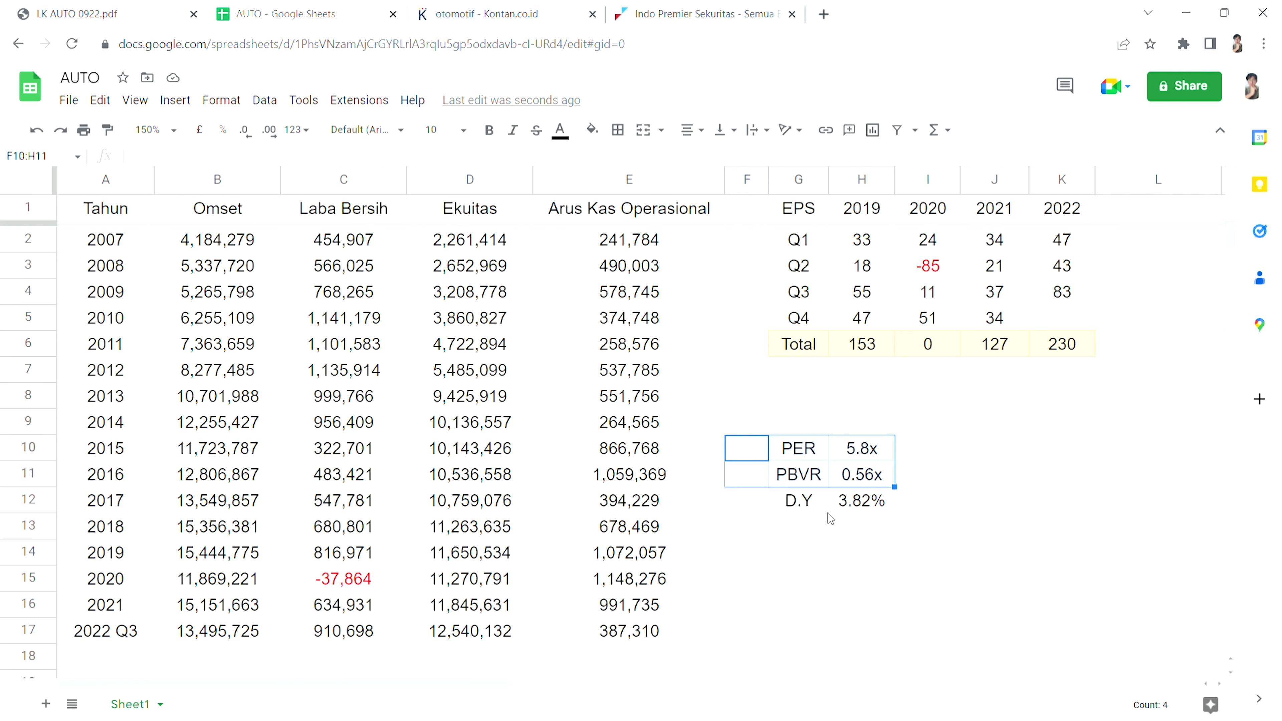
{"action": "left_click", "coordinate": [753, 502]}
{"action": "left_click", "coordinate": [879, 505], "text": "shift"}
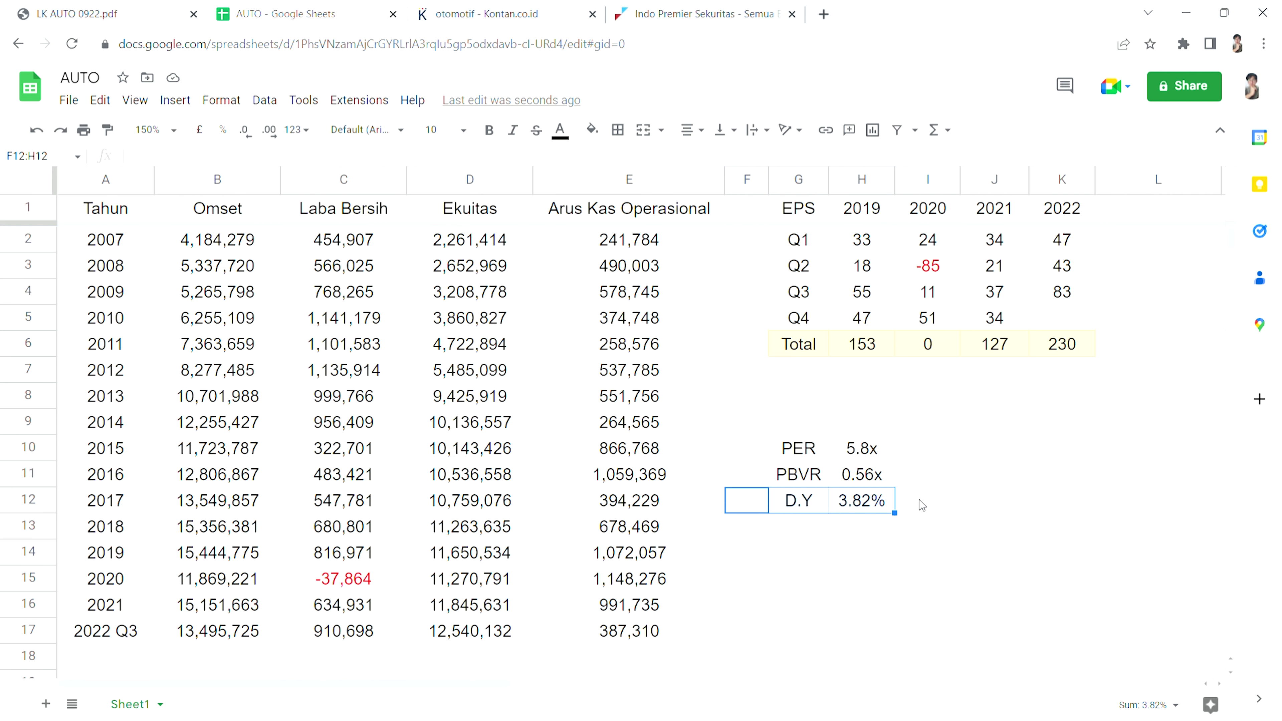
{"action": "left_click", "coordinate": [922, 502]}
{"action": "left_click", "coordinate": [883, 509]}
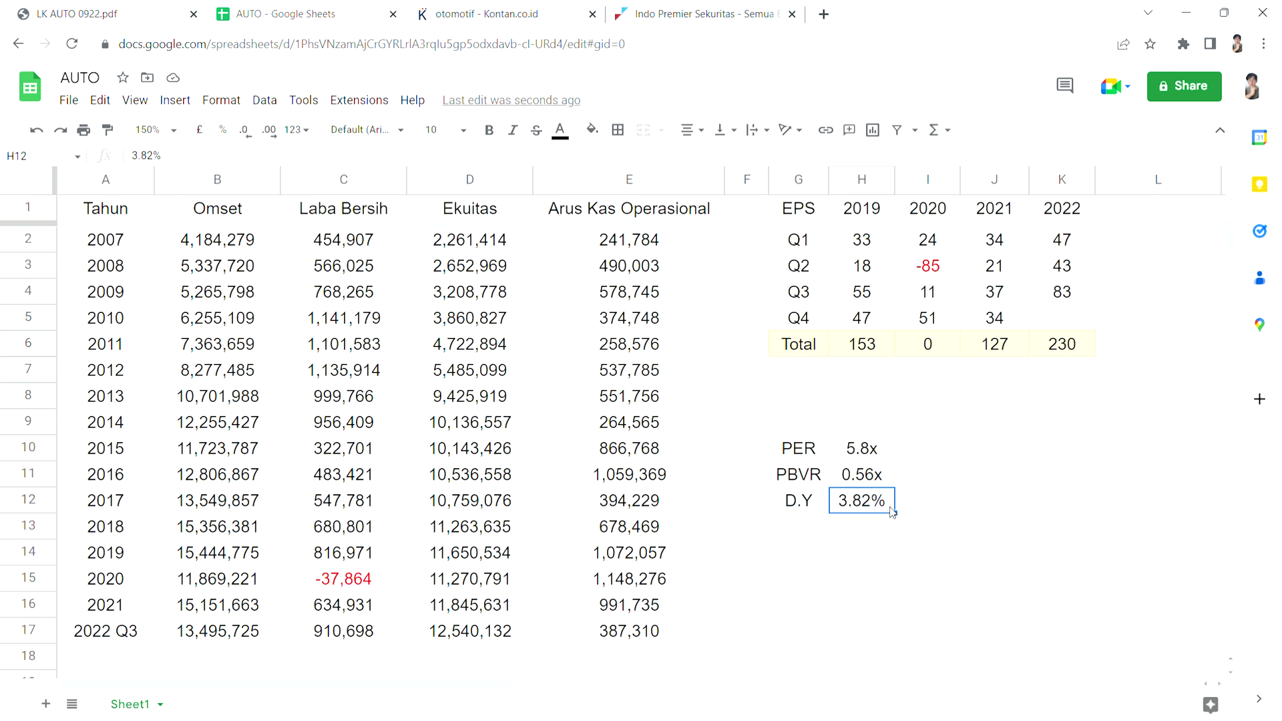
{"action": "left_click_drag", "start_coordinate": [886, 447], "coordinate": [884, 483]}
{"action": "left_click_drag", "start_coordinate": [955, 459], "coordinate": [958, 470]}
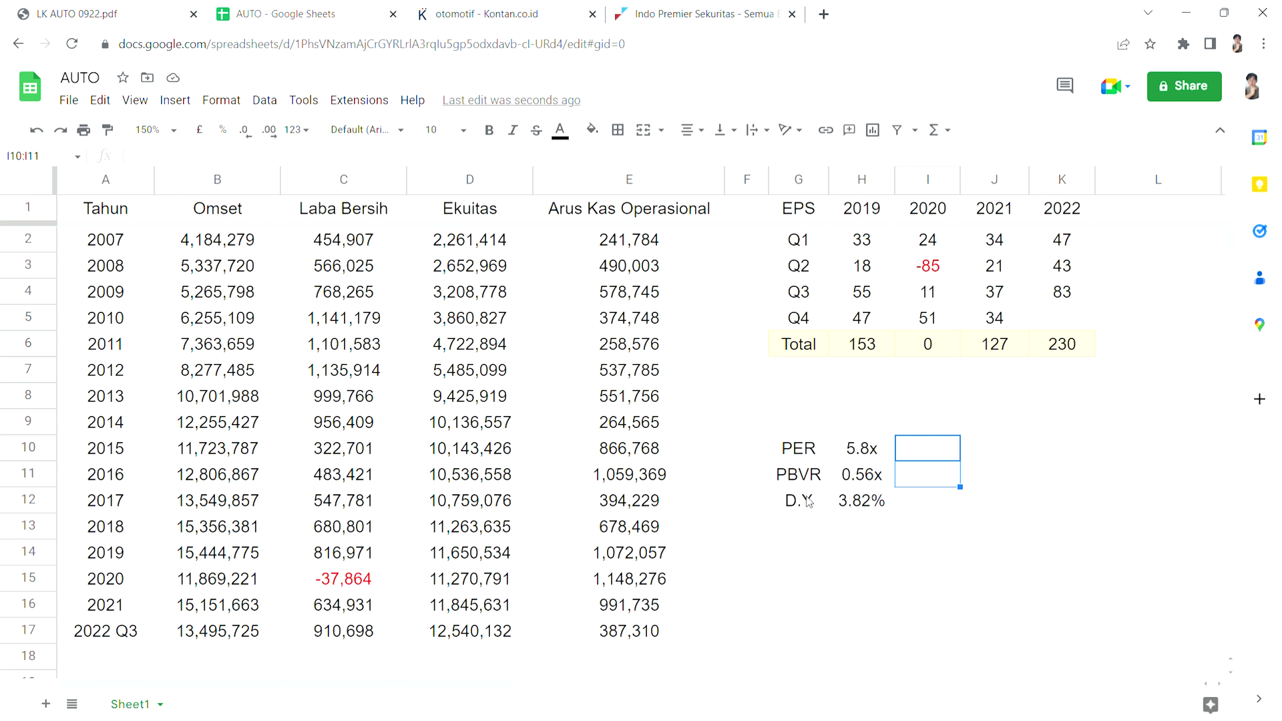
{"action": "left_click", "coordinate": [977, 526]}
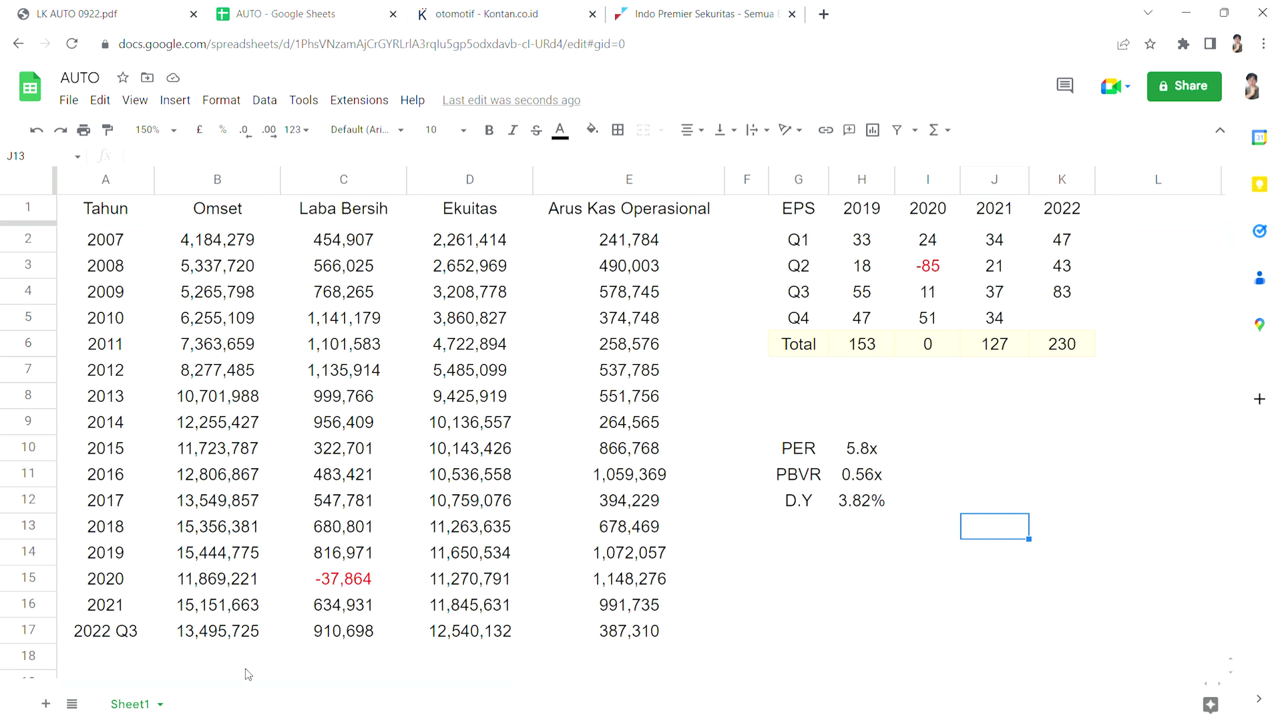
{"action": "left_click", "coordinate": [947, 325]}
{"action": "left_click", "coordinate": [1085, 325]}
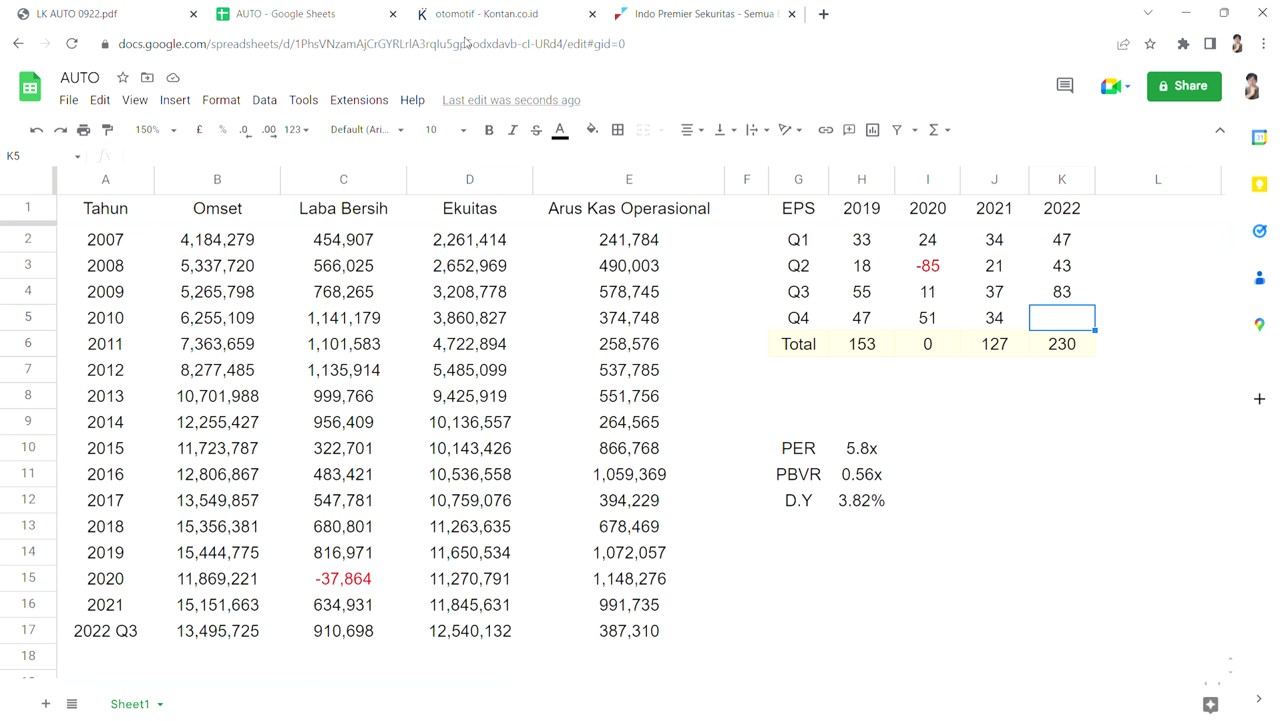
- Switch to the Kontan search results for "otomotif" and read through the automotive industry headlines
{"action": "left_click", "coordinate": [460, 20]}
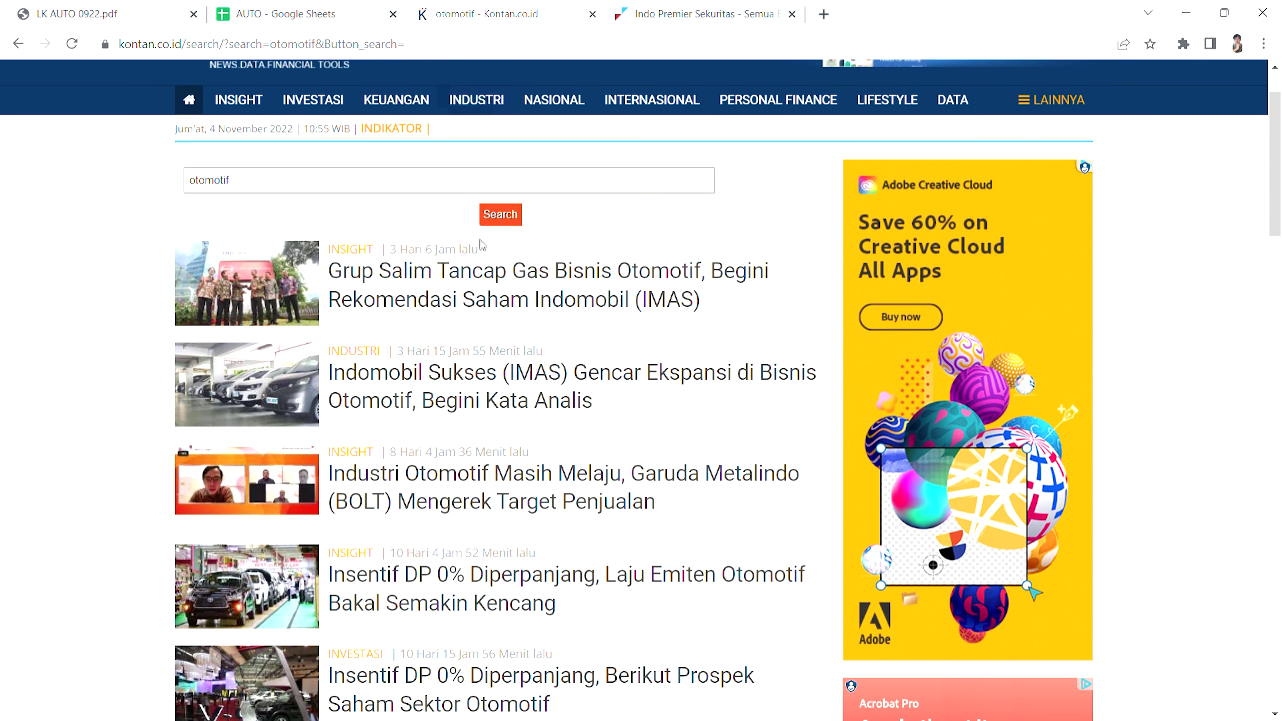
{"action": "scroll", "coordinate": [474, 354], "scroll_direction": "up", "scroll_amount": 2}
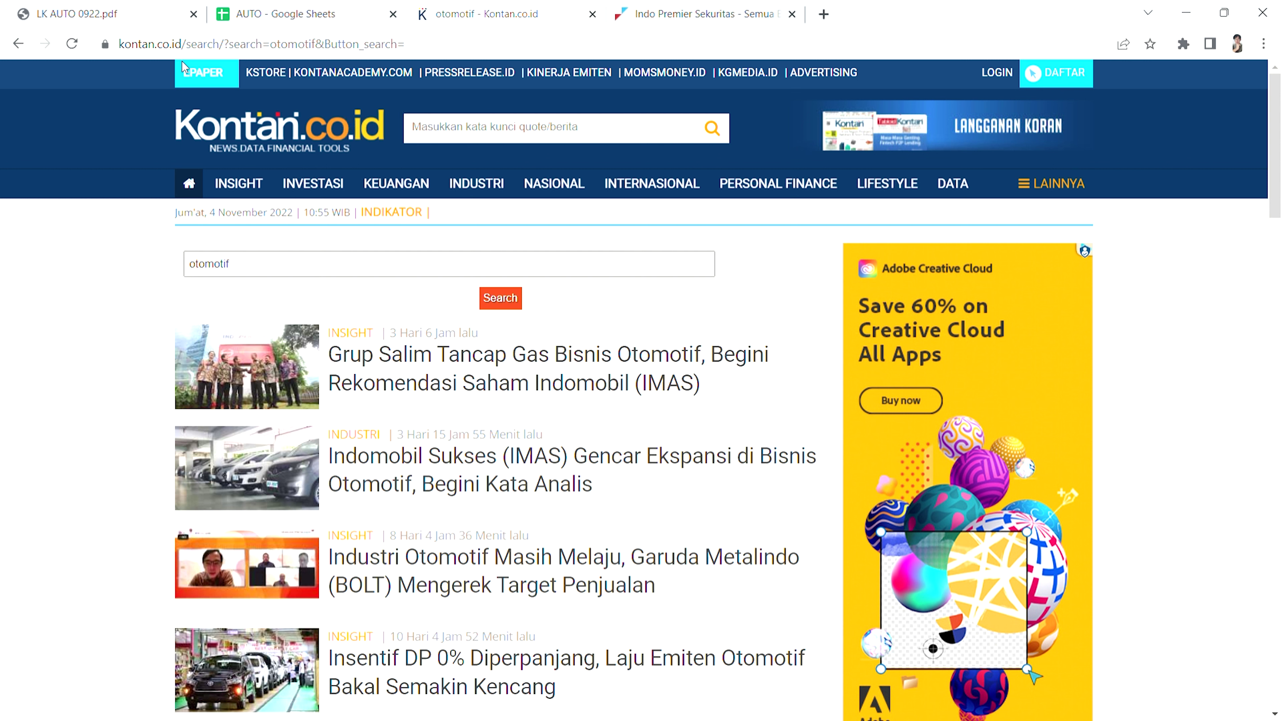
{"action": "left_click", "coordinate": [463, 128]}
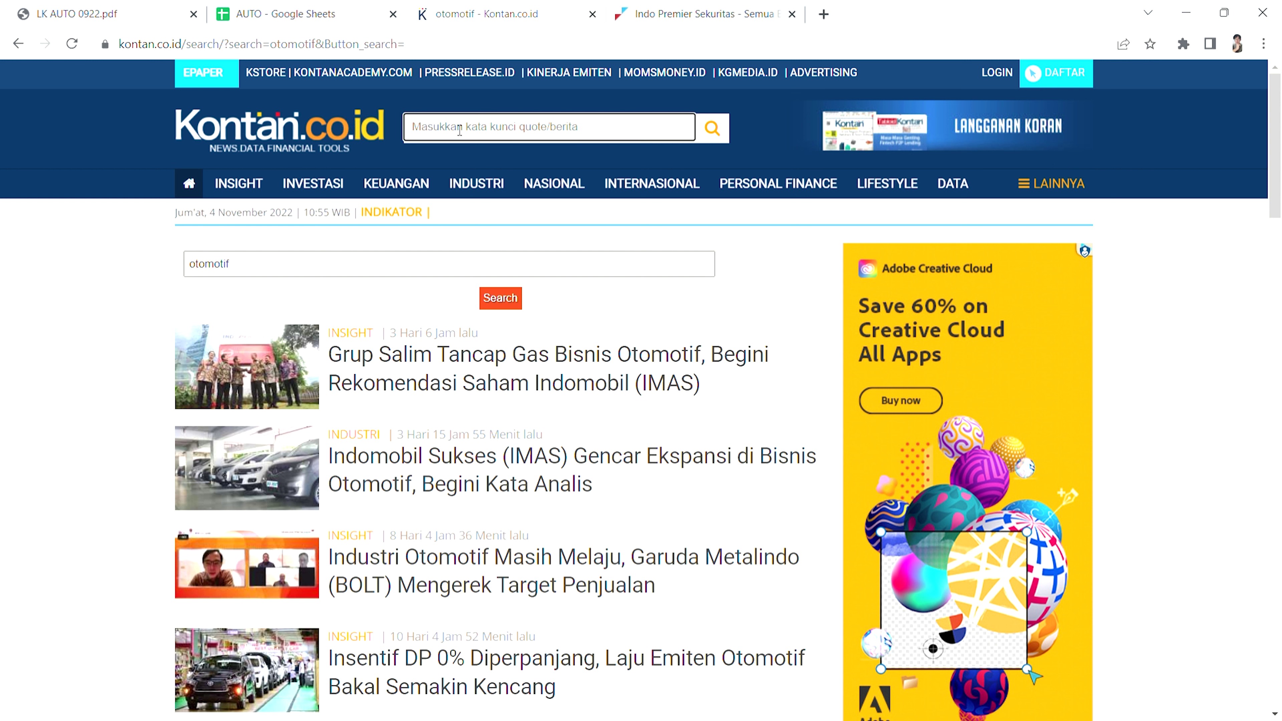
{"action": "left_click", "coordinate": [102, 338]}
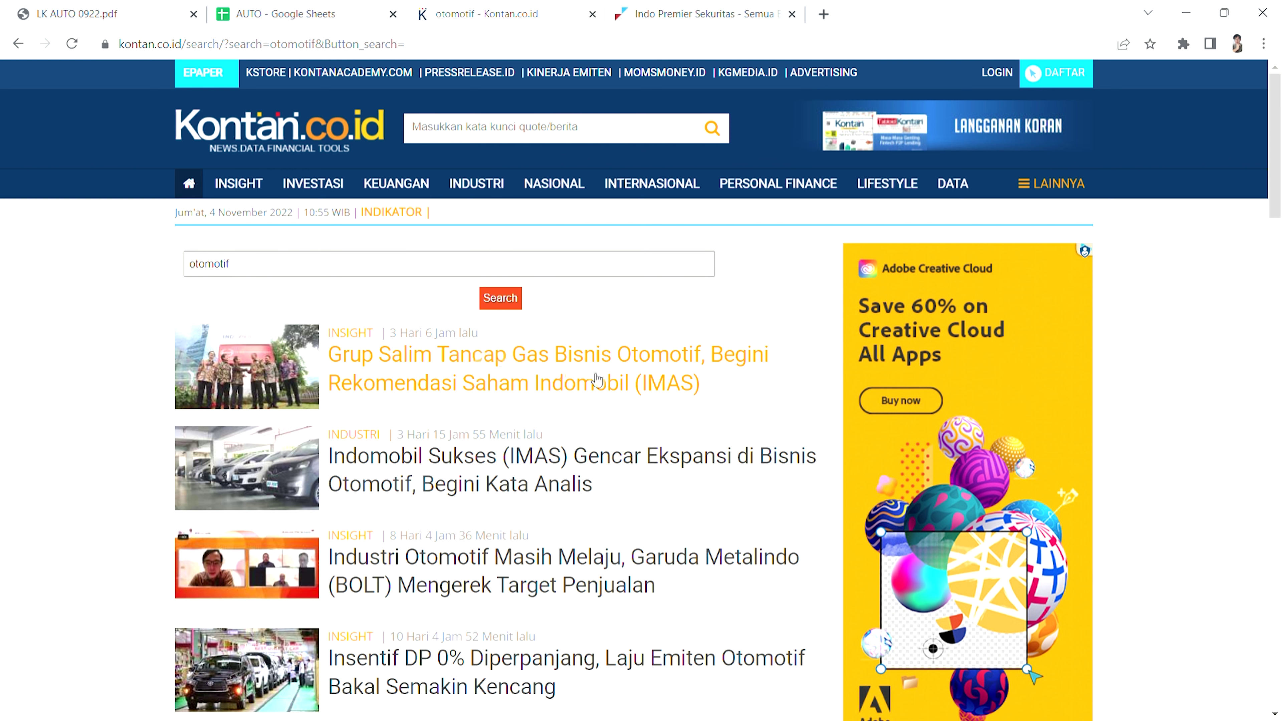
{"action": "scroll", "coordinate": [601, 404], "scroll_direction": "down", "scroll_amount": 2}
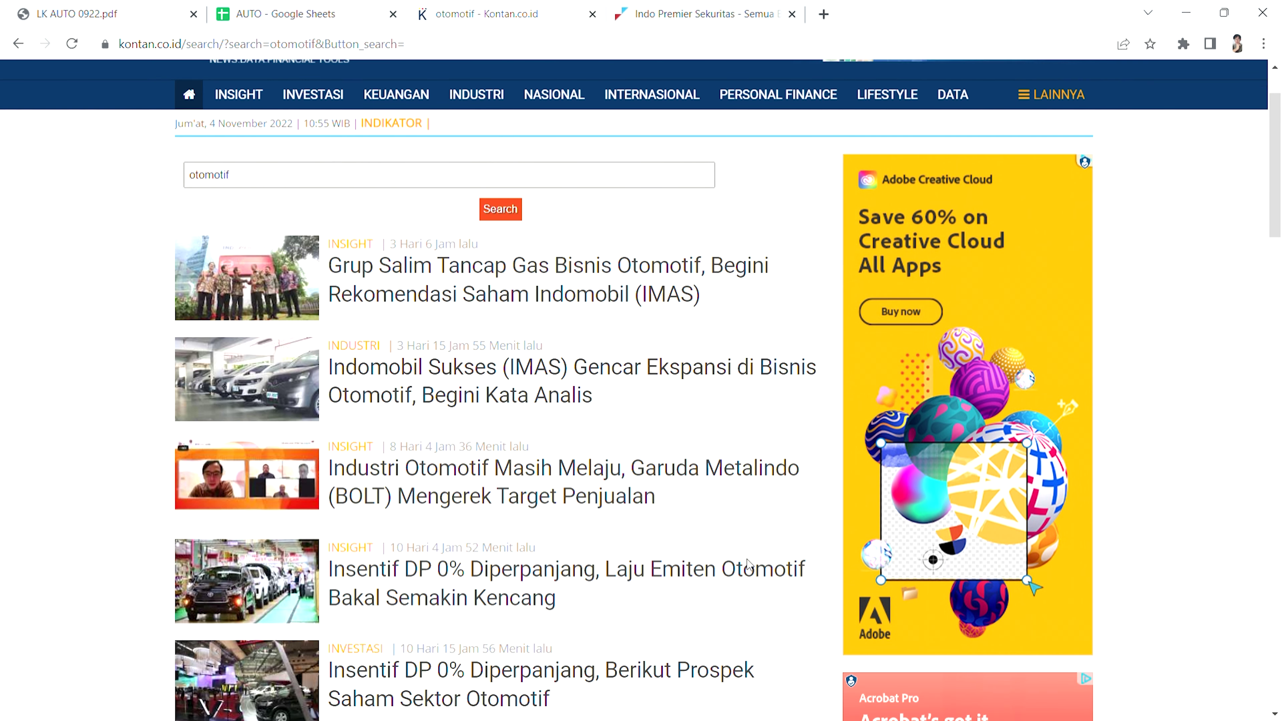
{"action": "scroll", "coordinate": [748, 563], "scroll_direction": "down", "scroll_amount": 2}
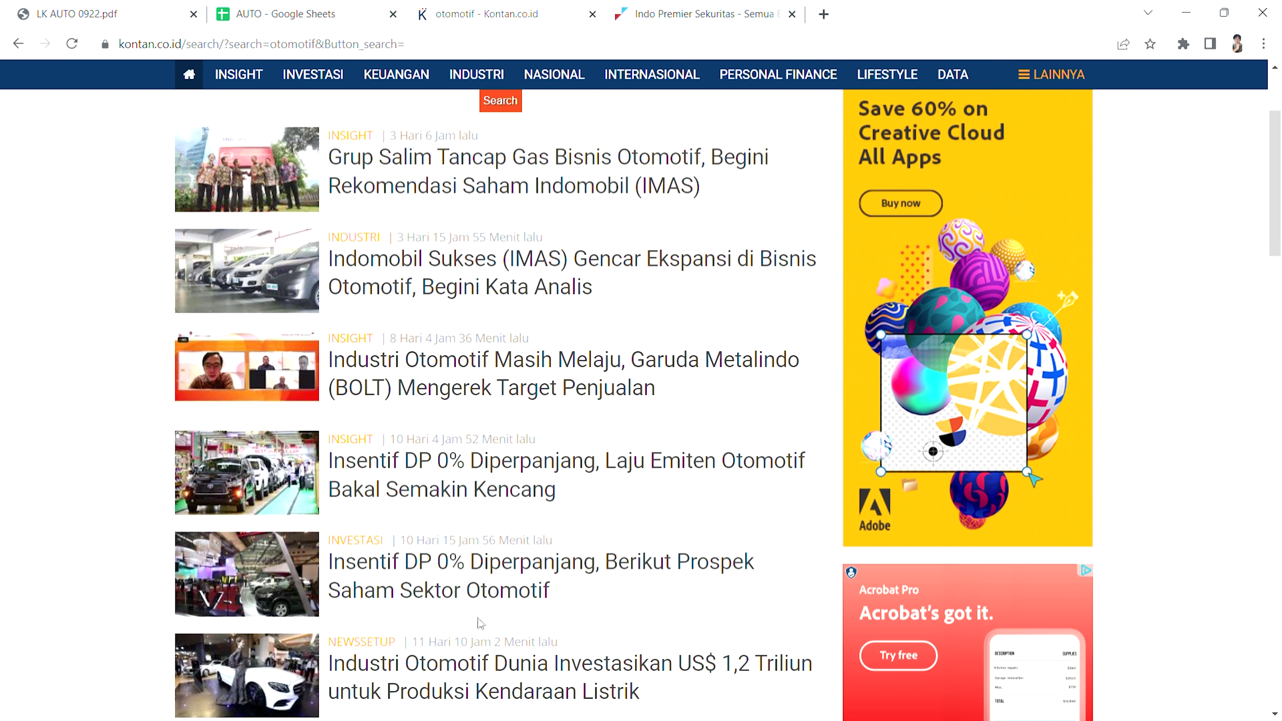
{"action": "scroll", "coordinate": [671, 596], "scroll_direction": "down", "scroll_amount": 2}
{"action": "scroll", "coordinate": [625, 557], "scroll_direction": "up", "scroll_amount": 1}
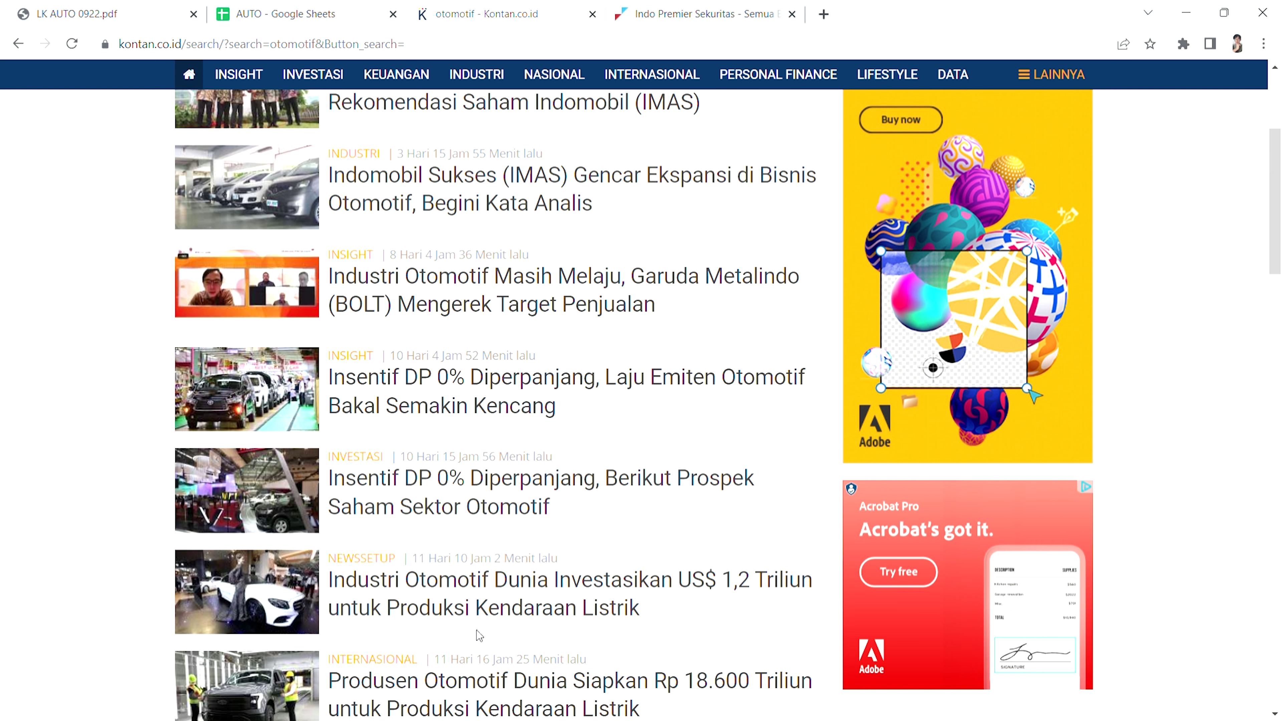
{"action": "scroll", "coordinate": [702, 556], "scroll_direction": "down", "scroll_amount": 3}
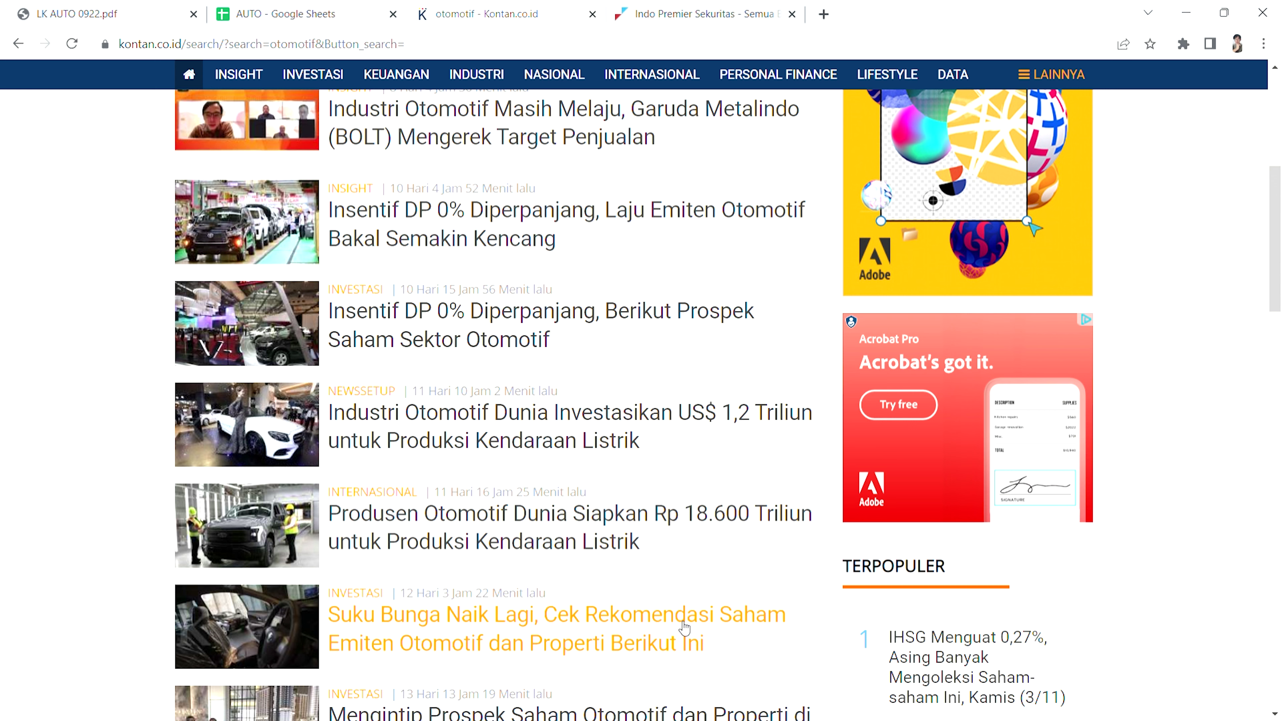
{"action": "scroll", "coordinate": [686, 626], "scroll_direction": "up", "scroll_amount": 3}
{"action": "scroll", "coordinate": [687, 626], "scroll_direction": "up", "scroll_amount": 4}
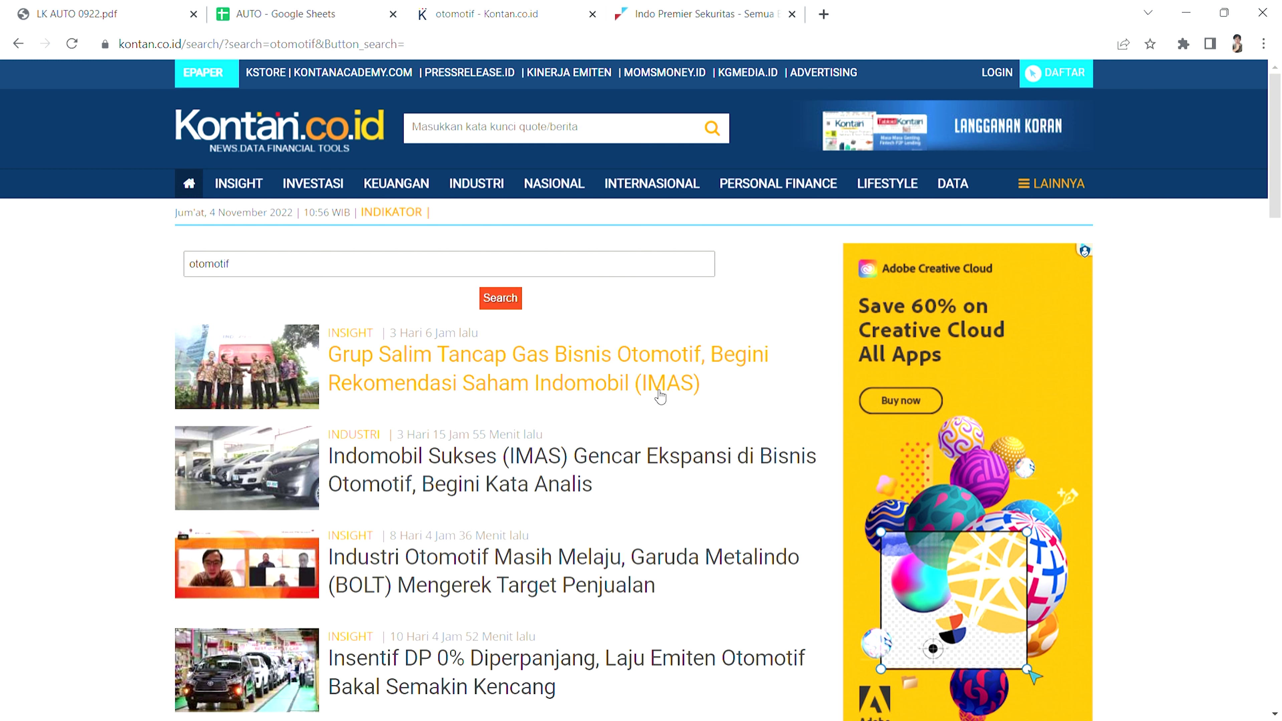
- Search Kontan for "auto" and close the banner ad covering the news results
{"action": "left_click", "coordinate": [481, 141]}
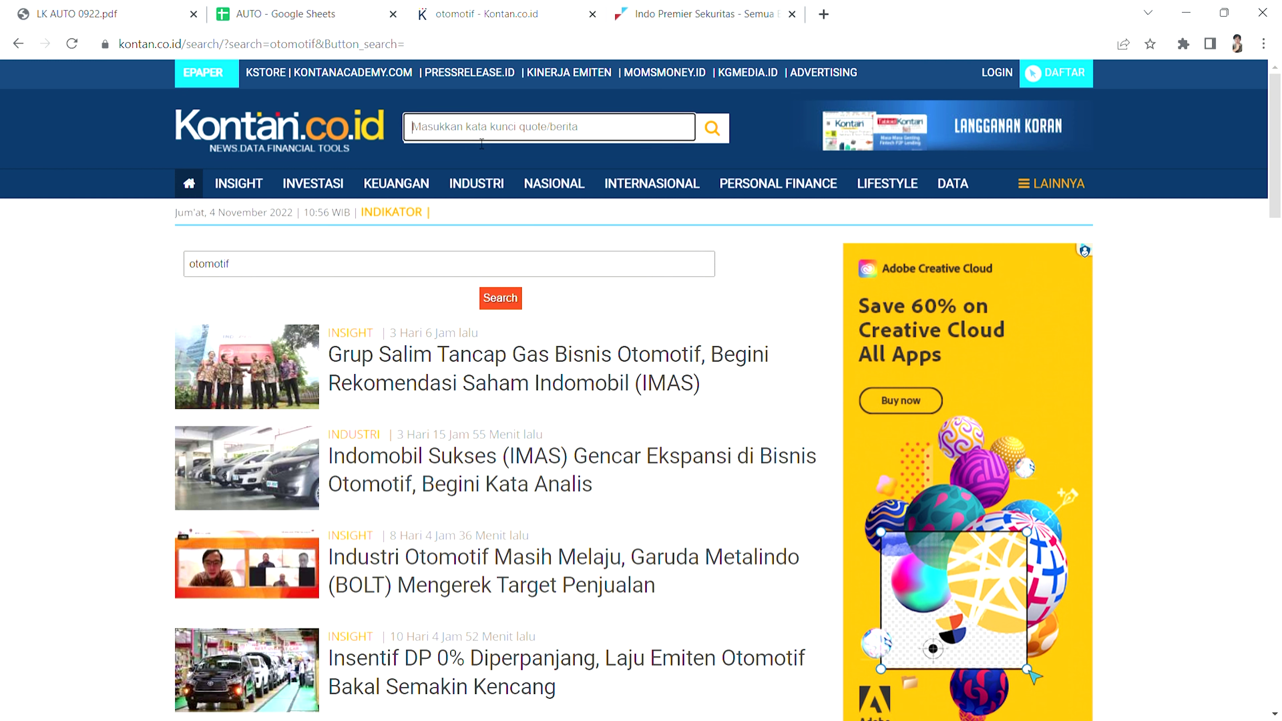
{"action": "type", "text": "auto"}
{"action": "key", "text": "Return"}
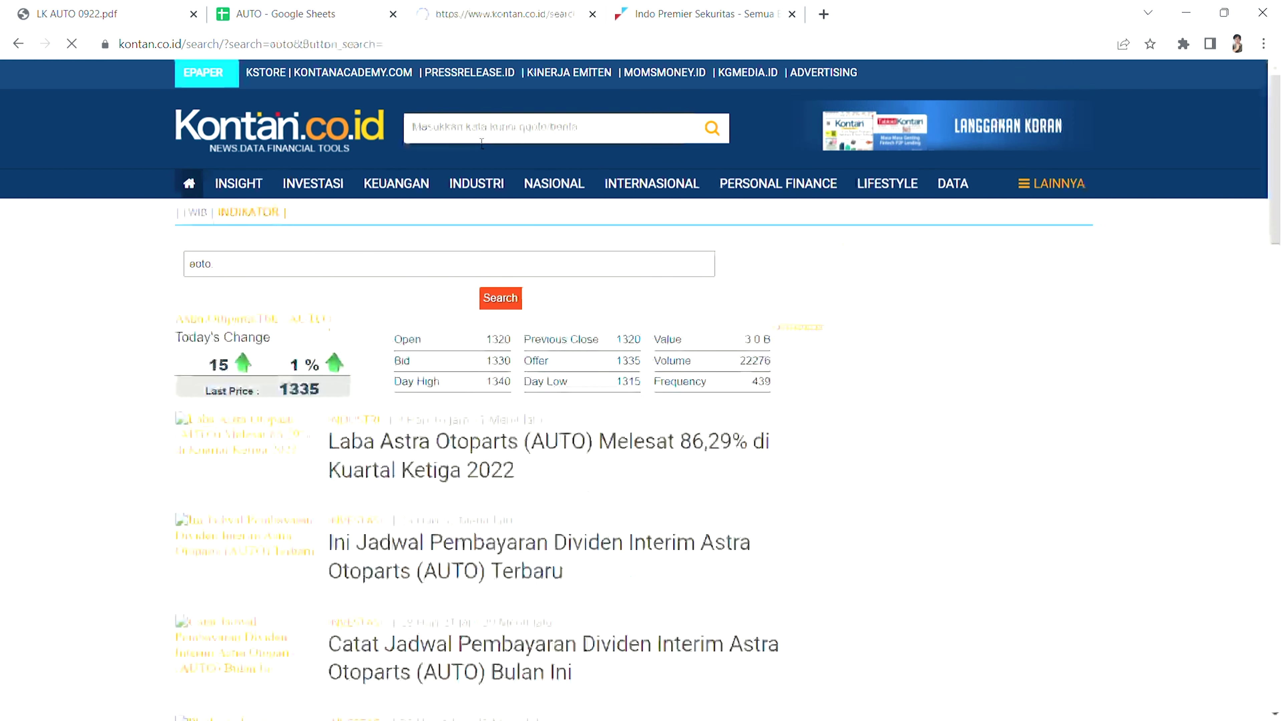
{"action": "scroll", "coordinate": [716, 418], "scroll_direction": "down", "scroll_amount": 1}
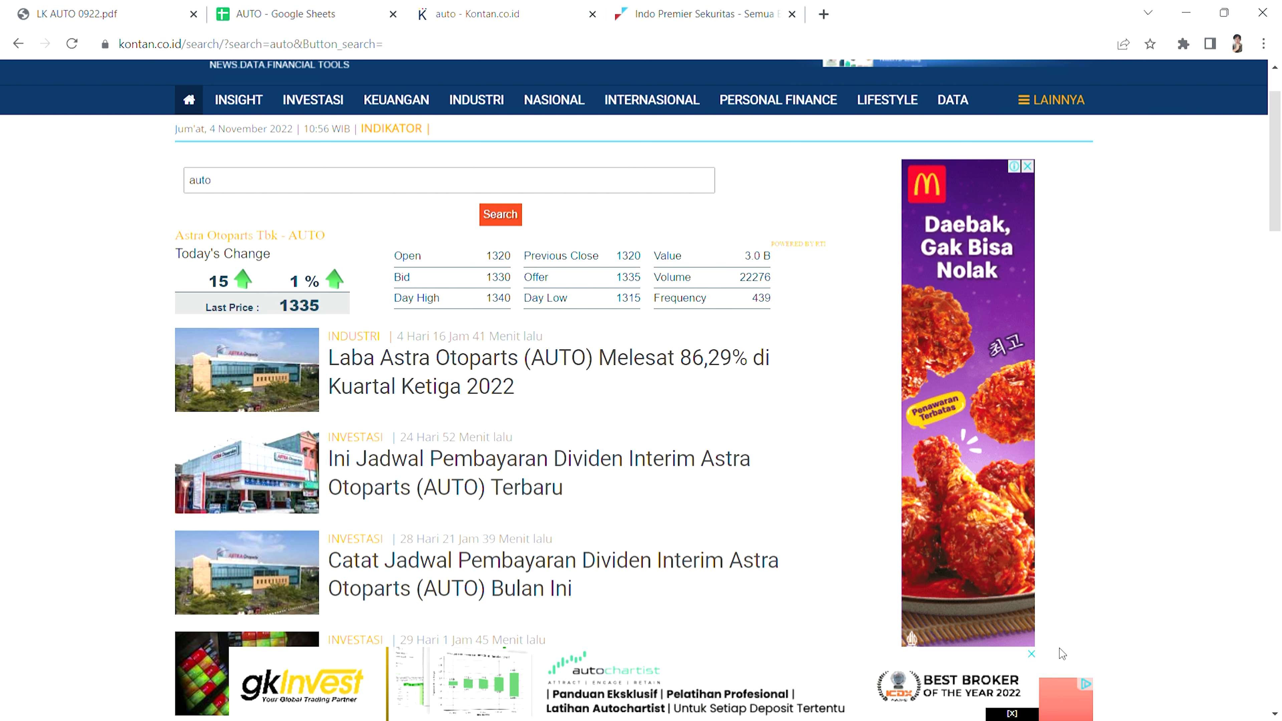
{"action": "left_click", "coordinate": [1035, 716]}
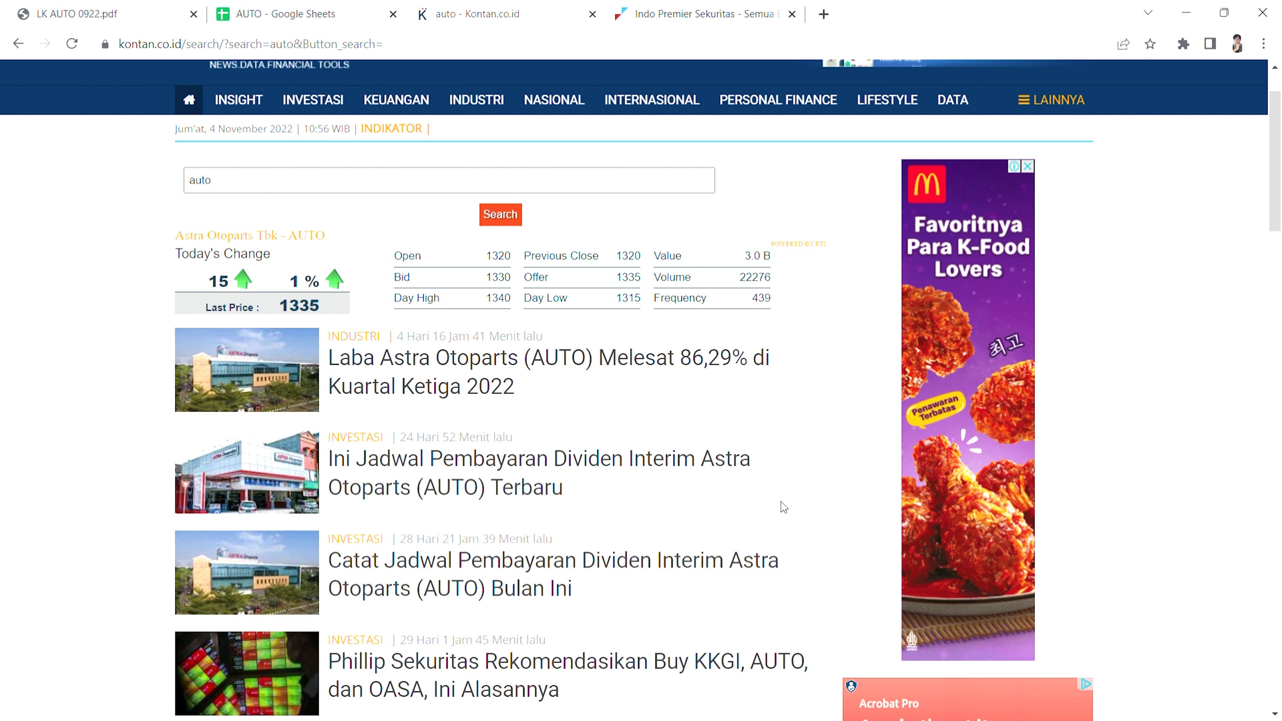
- Read through the Astra Otoparts (AUTO) headlines in the Kontan search results
{"action": "scroll", "coordinate": [783, 503], "scroll_direction": "down", "scroll_amount": 3}
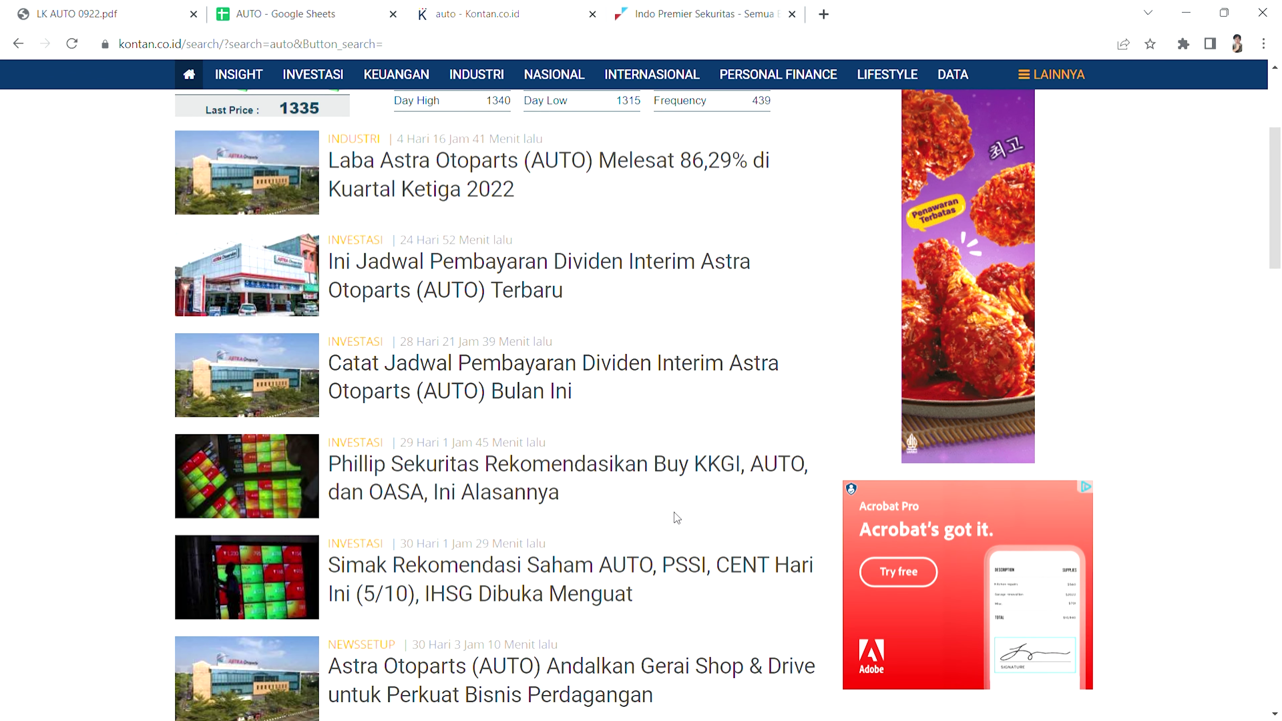
{"action": "scroll", "coordinate": [612, 552], "scroll_direction": "down", "scroll_amount": 2}
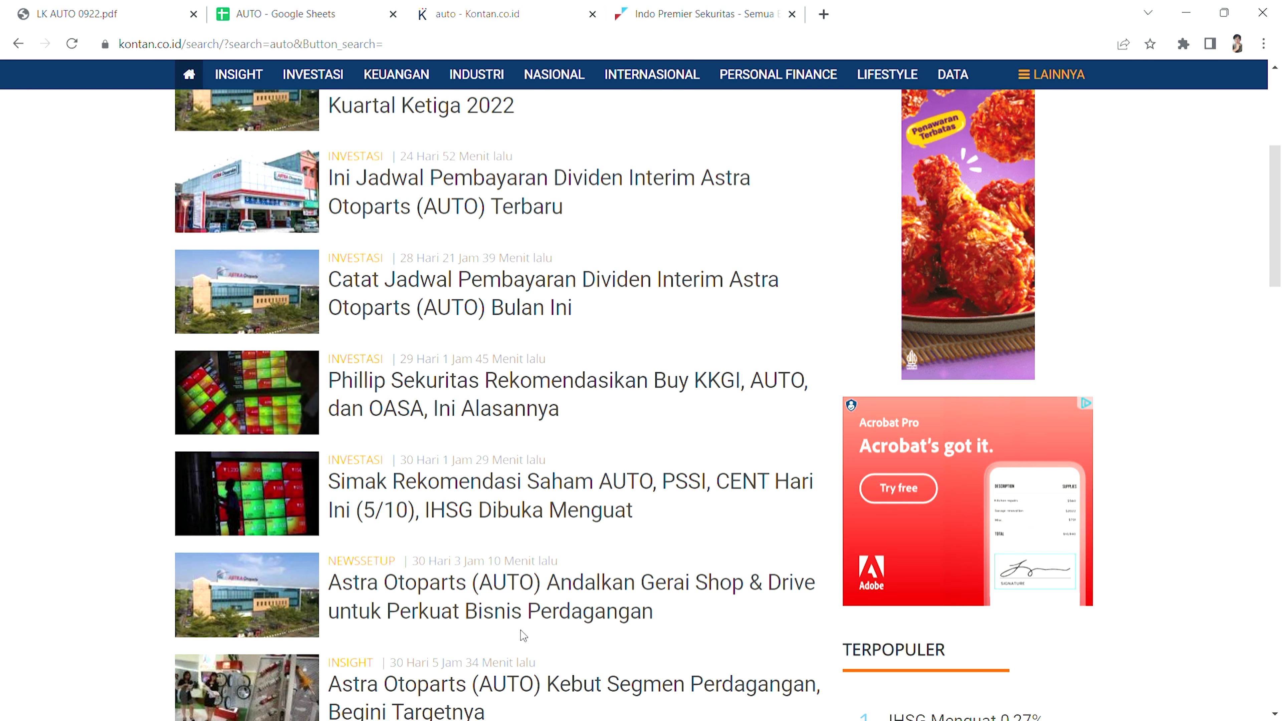
{"action": "scroll", "coordinate": [733, 626], "scroll_direction": "down", "scroll_amount": 2}
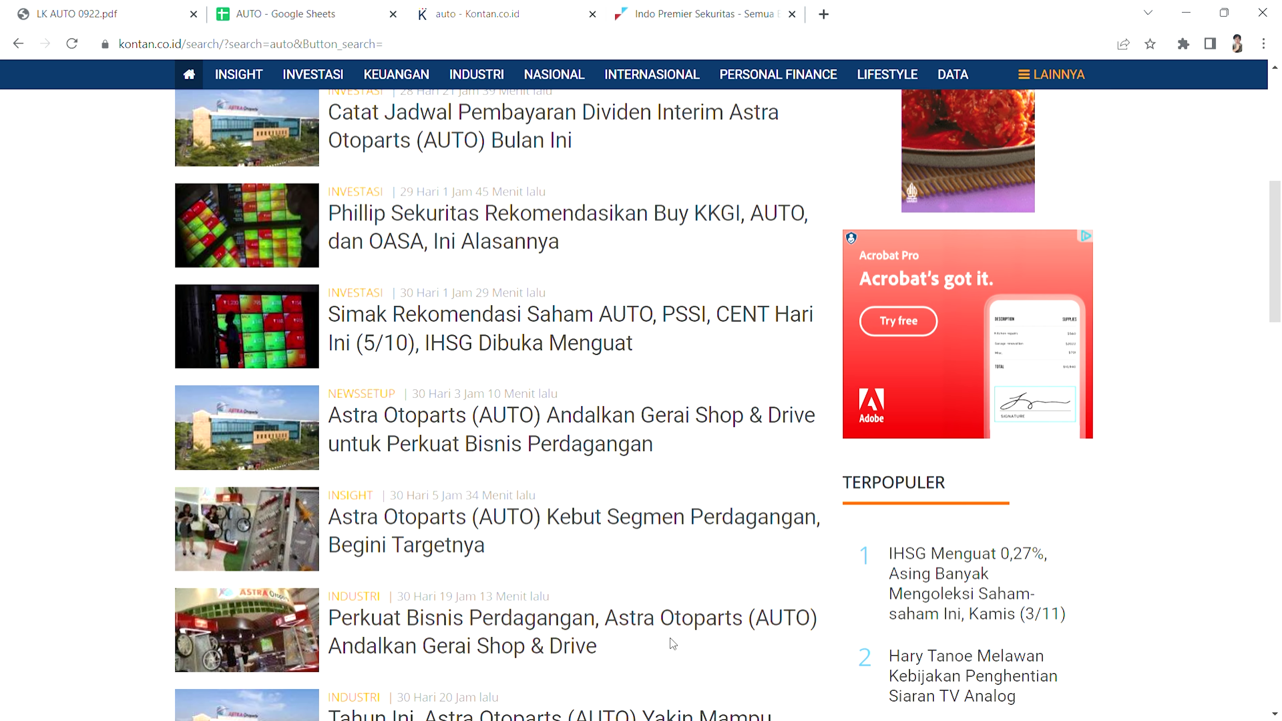
{"action": "scroll", "coordinate": [639, 656], "scroll_direction": "up", "scroll_amount": 10}
- Check the September 2022 income statement in LK AUTO 0922.pdf, and view the AUTO holding in the IPOT portfolio
{"action": "key", "text": "ctrl+1"}
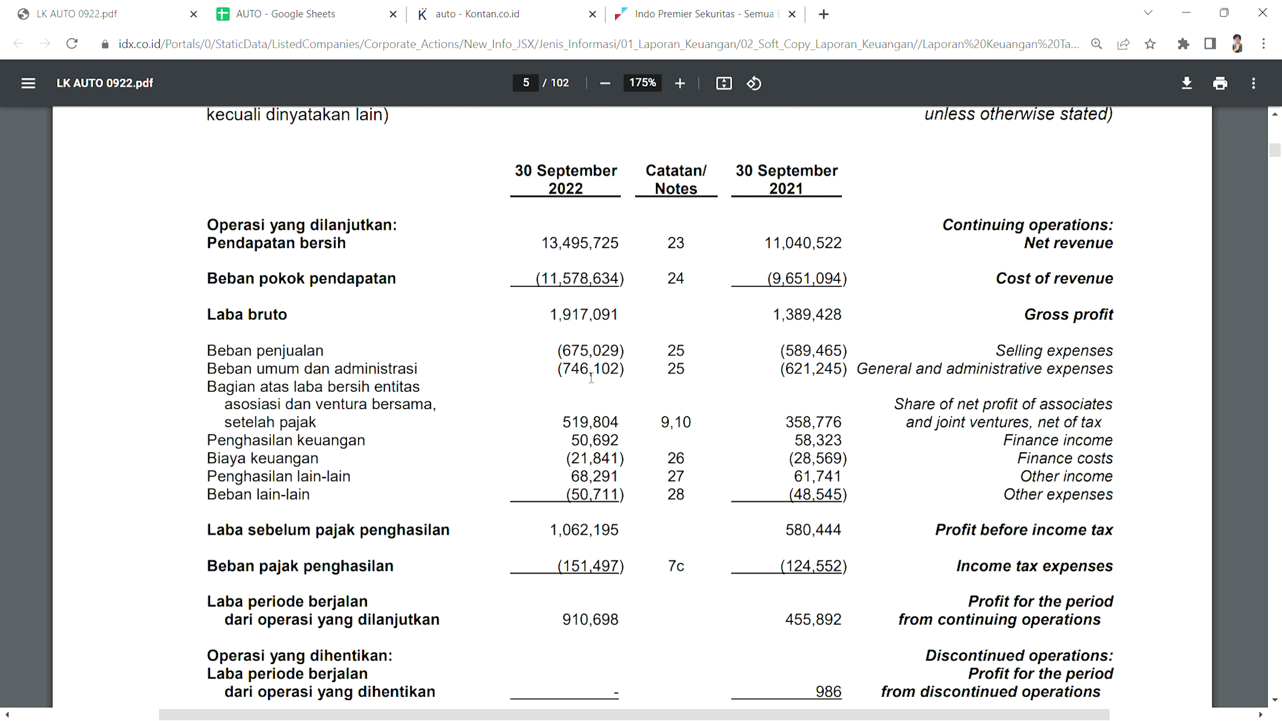
{"action": "scroll", "coordinate": [676, 400], "scroll_direction": "up", "scroll_amount": 5}
{"action": "scroll", "coordinate": [675, 401], "scroll_direction": "down", "scroll_amount": 5}
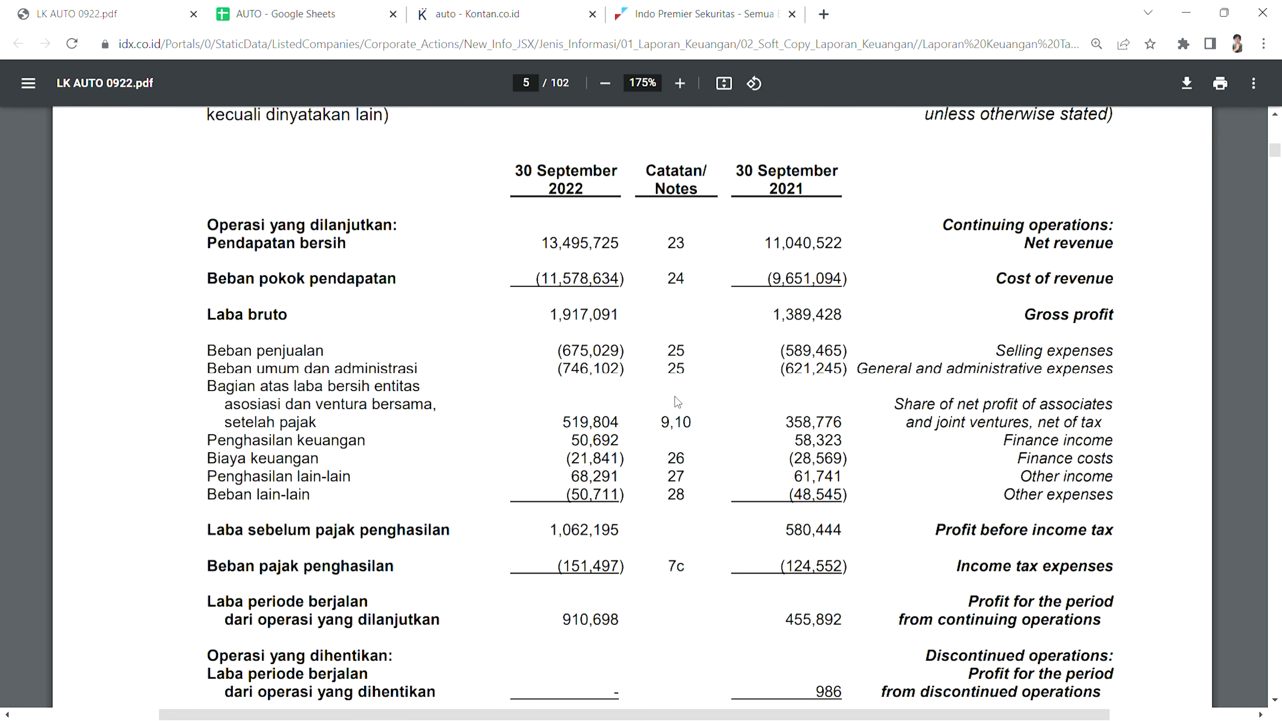
{"action": "left_click", "coordinate": [508, 7]}
{"action": "left_click", "coordinate": [659, 12]}
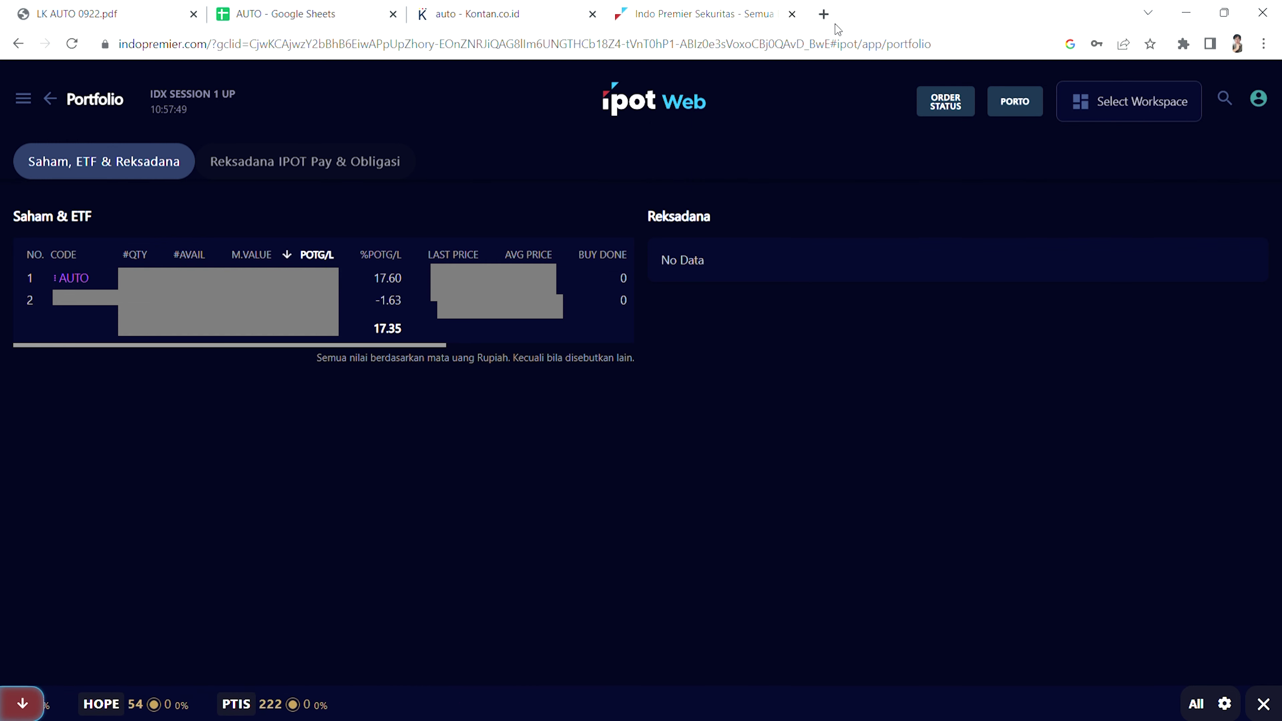
- Search Google for "auto investing" in a new browser tab and open the Astra Otoparts page on Investing.com
{"action": "left_click", "coordinate": [823, 14]}
{"action": "left_click", "coordinate": [466, 48]}
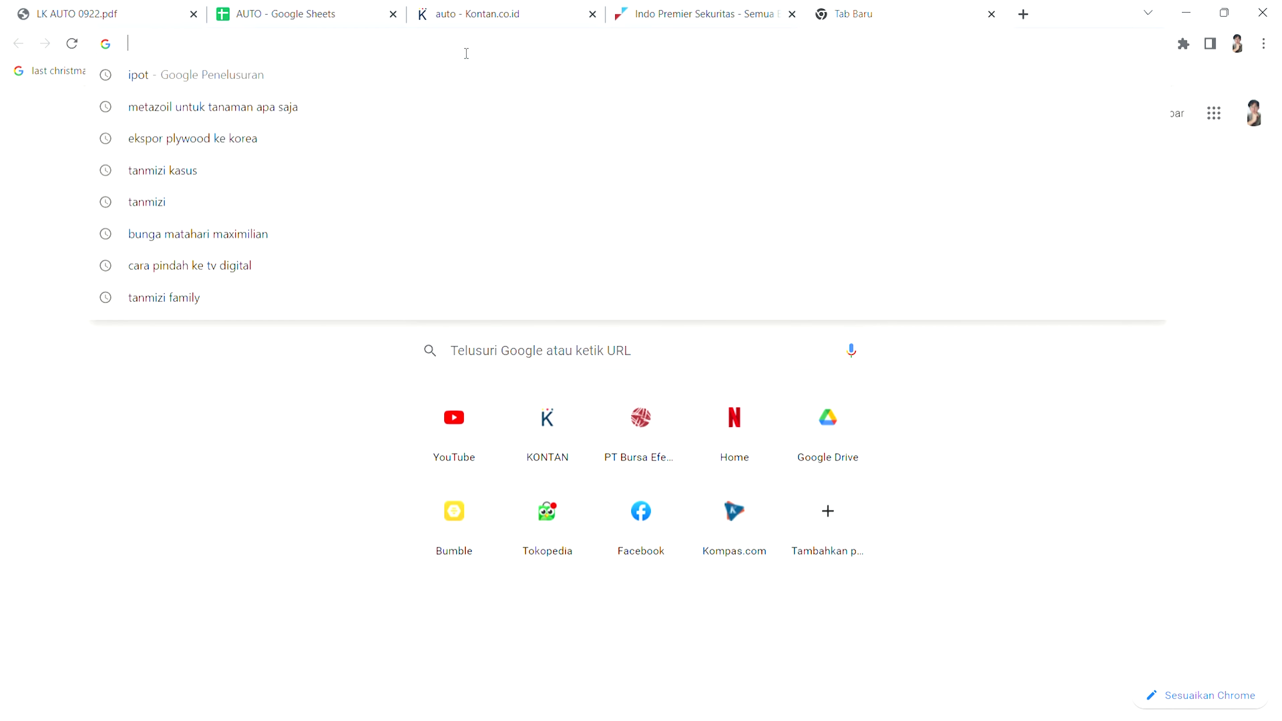
{"action": "type", "text": "auto"}
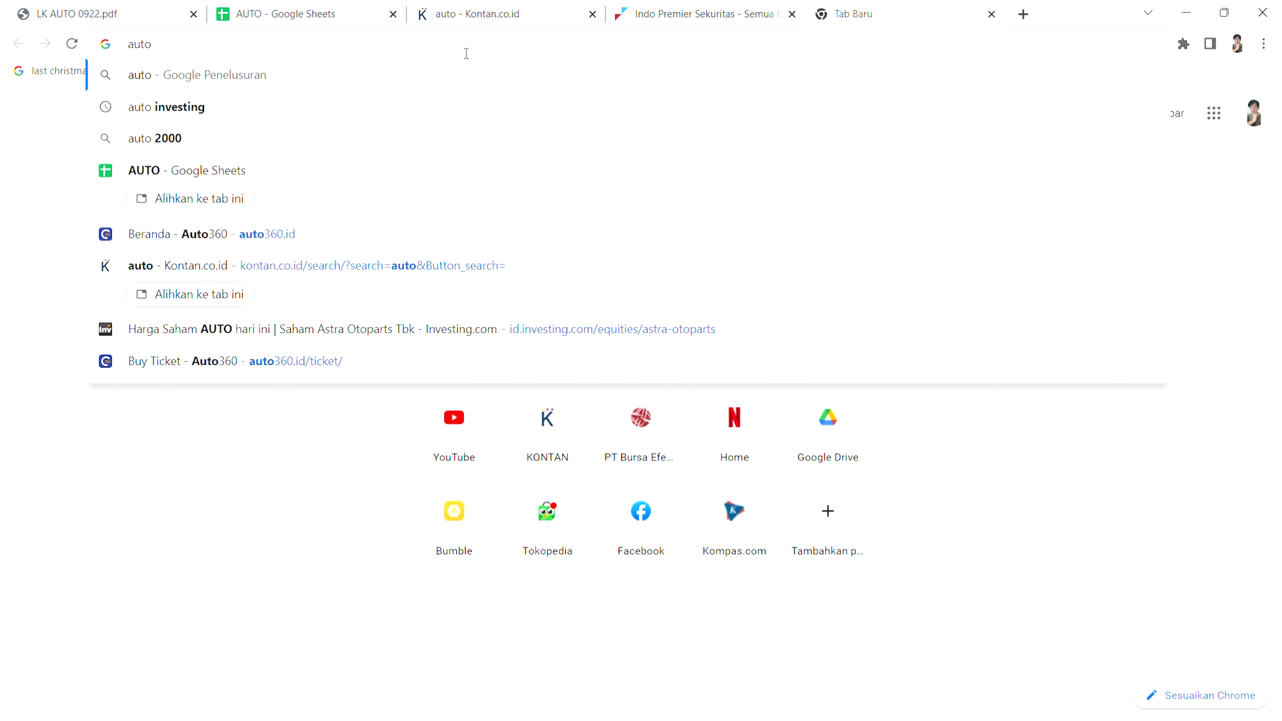
{"action": "type", "text": " investu"}
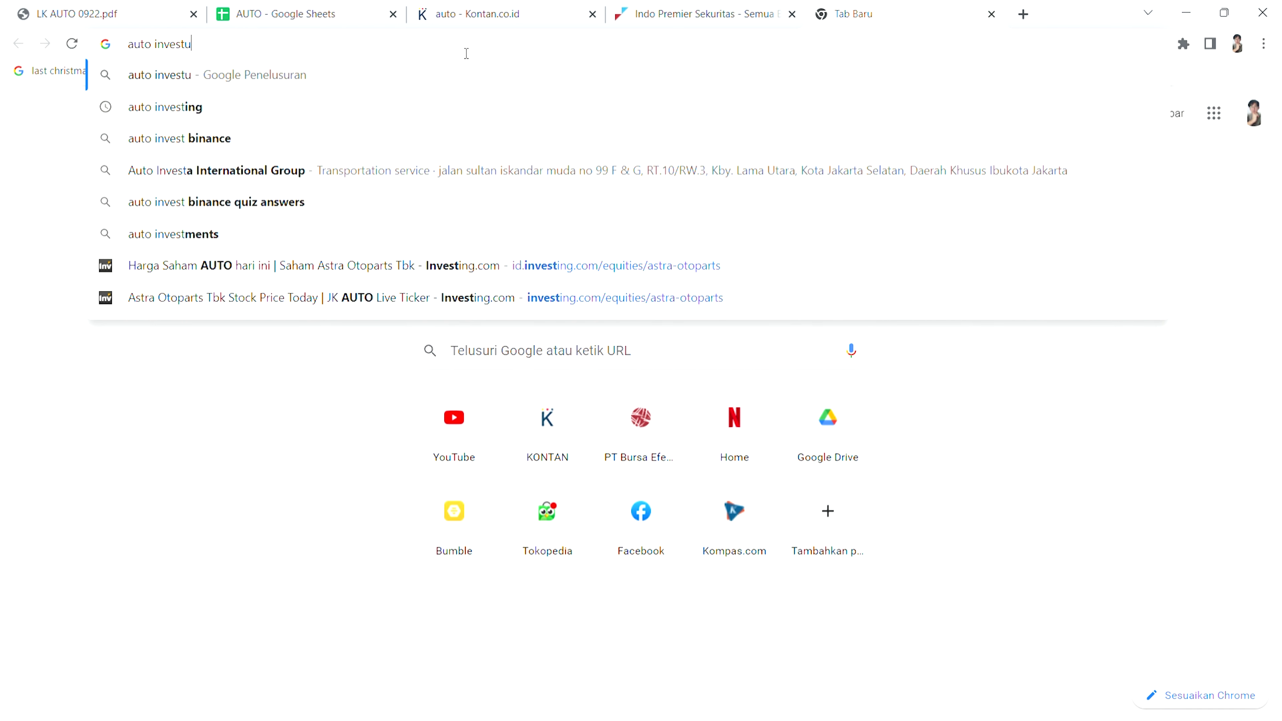
{"action": "key", "text": "BackSpace"}
{"action": "type", "text": "ing"}
{"action": "key", "text": "Return"}
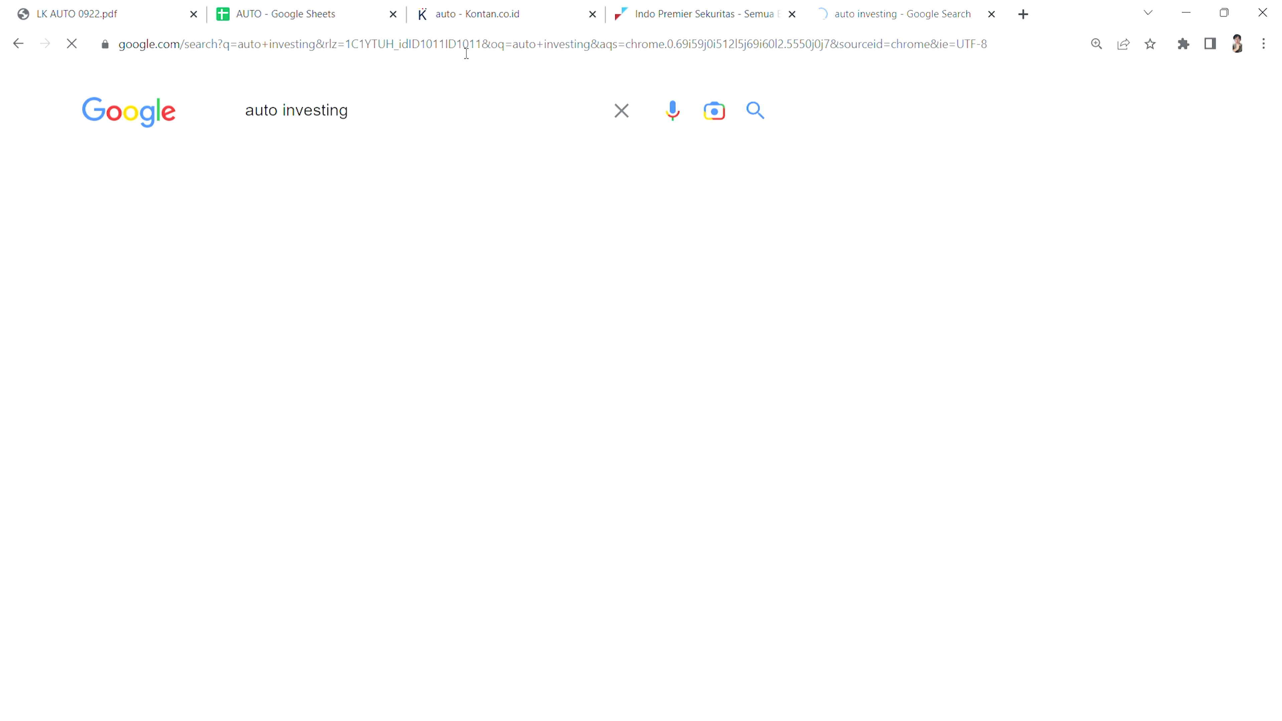
{"action": "scroll", "coordinate": [422, 456], "scroll_direction": "down", "scroll_amount": 10}
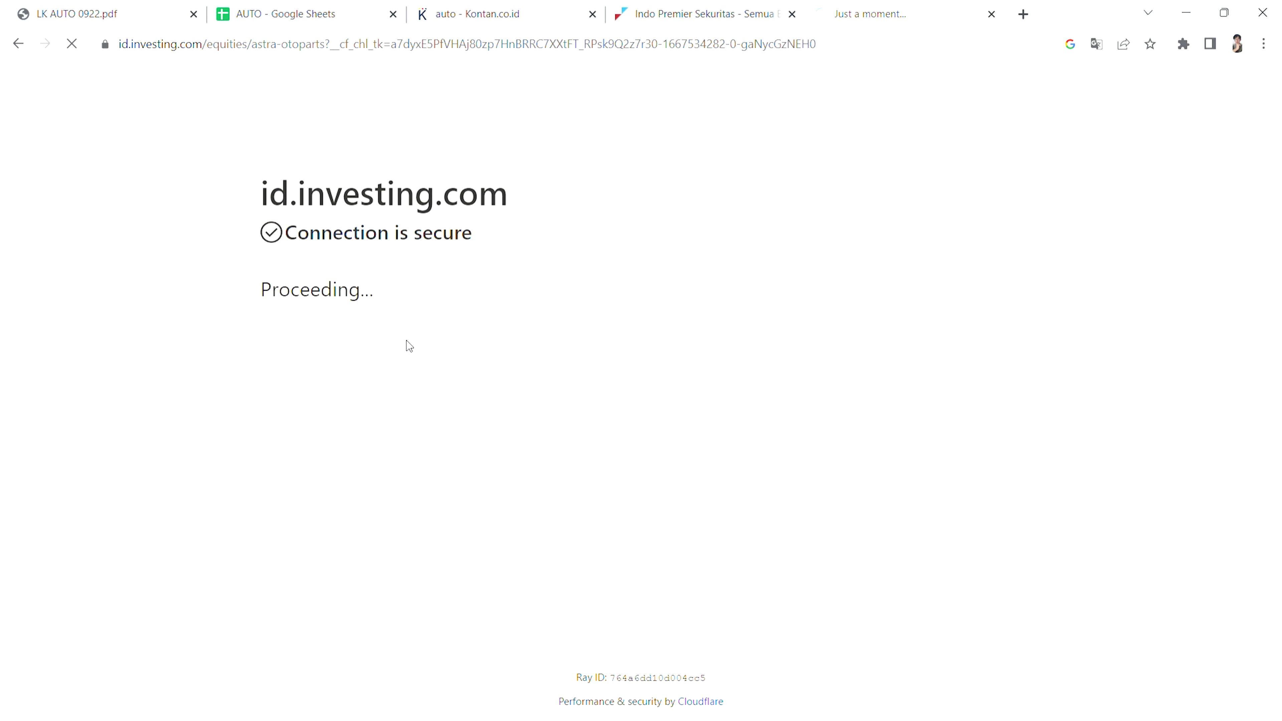
- Switch to the AUTO sheet and review the Laba Bersih column and the years 2010 to 2013
{"action": "left_click", "coordinate": [298, 11]}
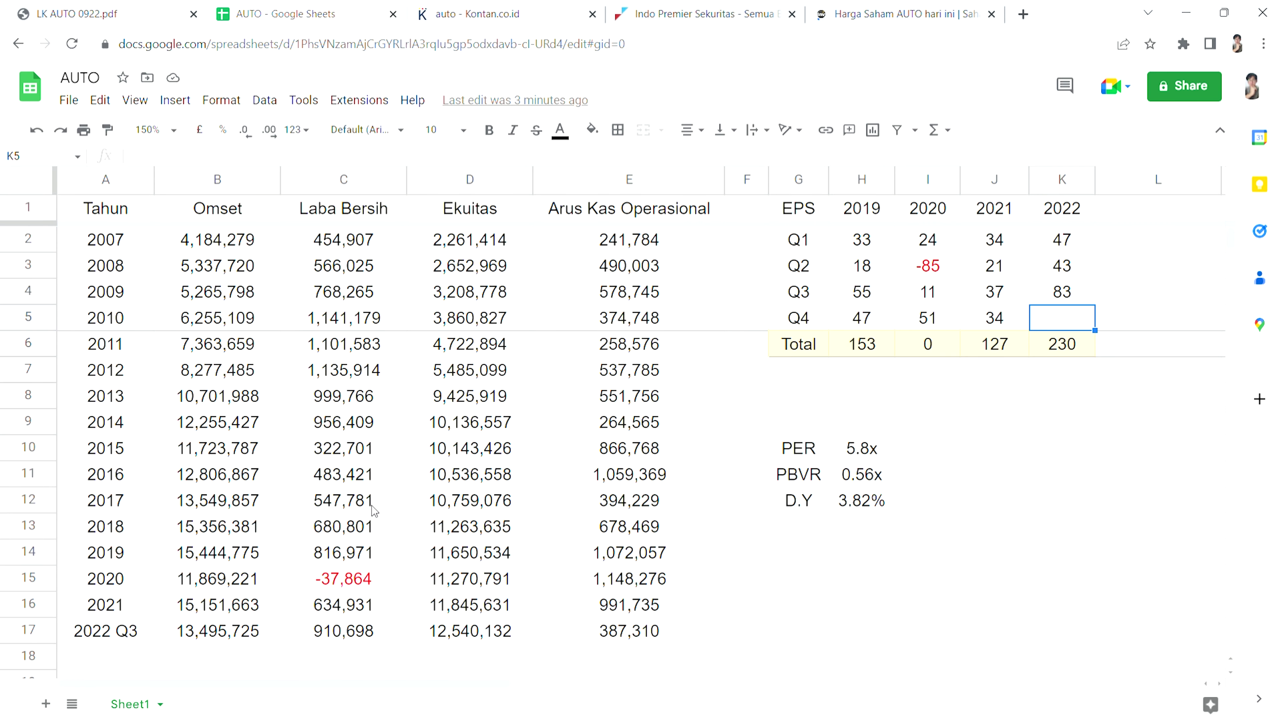
{"action": "left_click", "coordinate": [367, 658]}
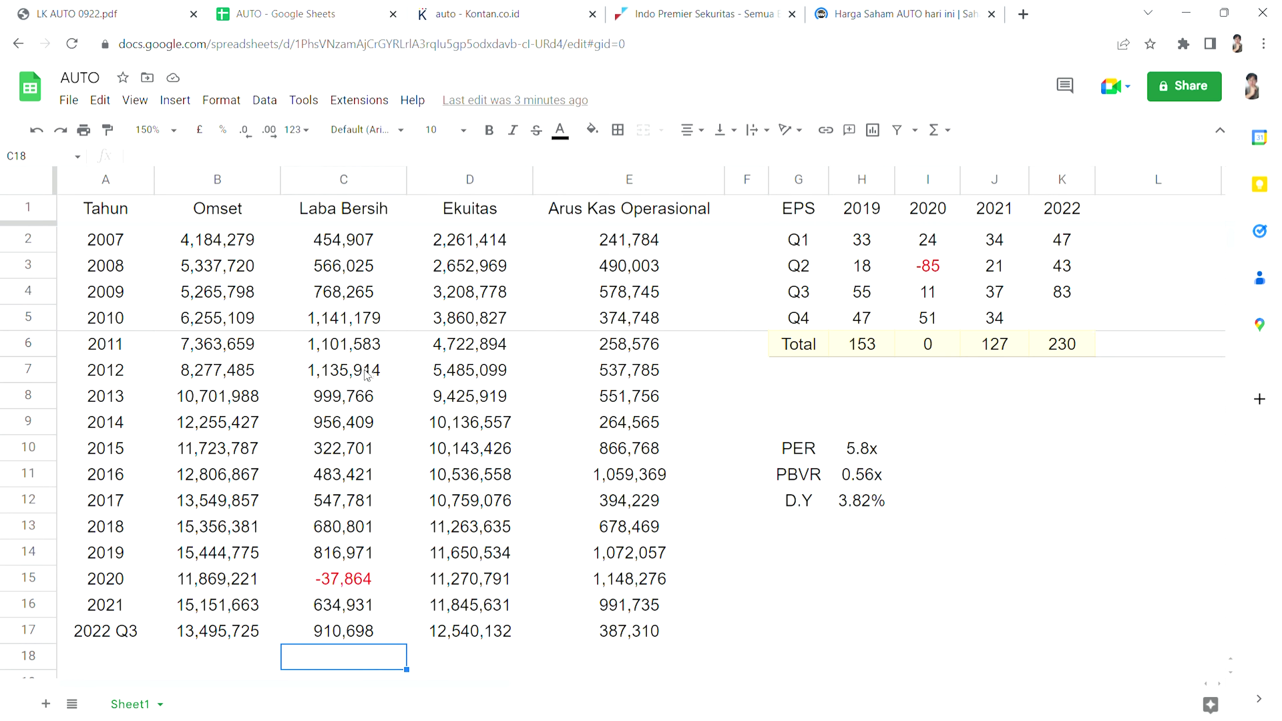
{"action": "left_click", "coordinate": [298, 319]}
{"action": "left_click_drag", "start_coordinate": [137, 319], "coordinate": [134, 397]}
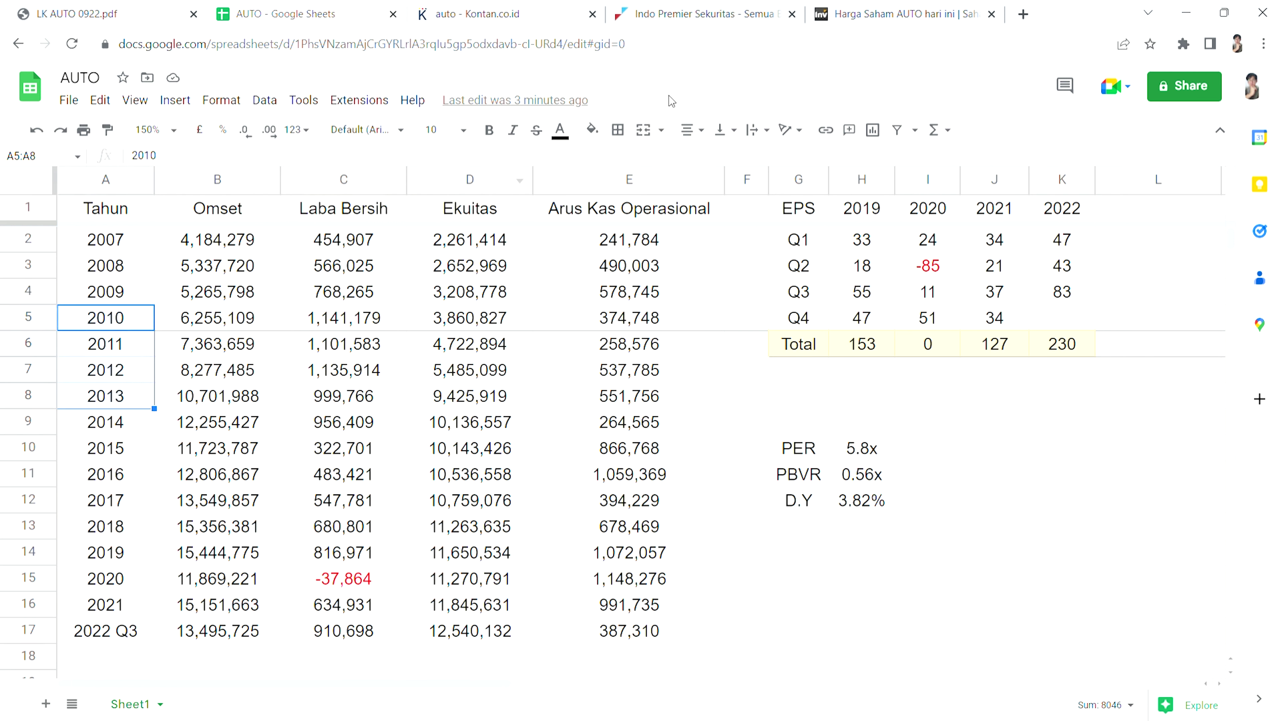
- Switch to Investing.com, show the AUTO price chart as candlesticks, and close the welcome panel and floating video
{"action": "left_click", "coordinate": [833, 15]}
{"action": "scroll", "coordinate": [282, 413], "scroll_direction": "down", "scroll_amount": 5}
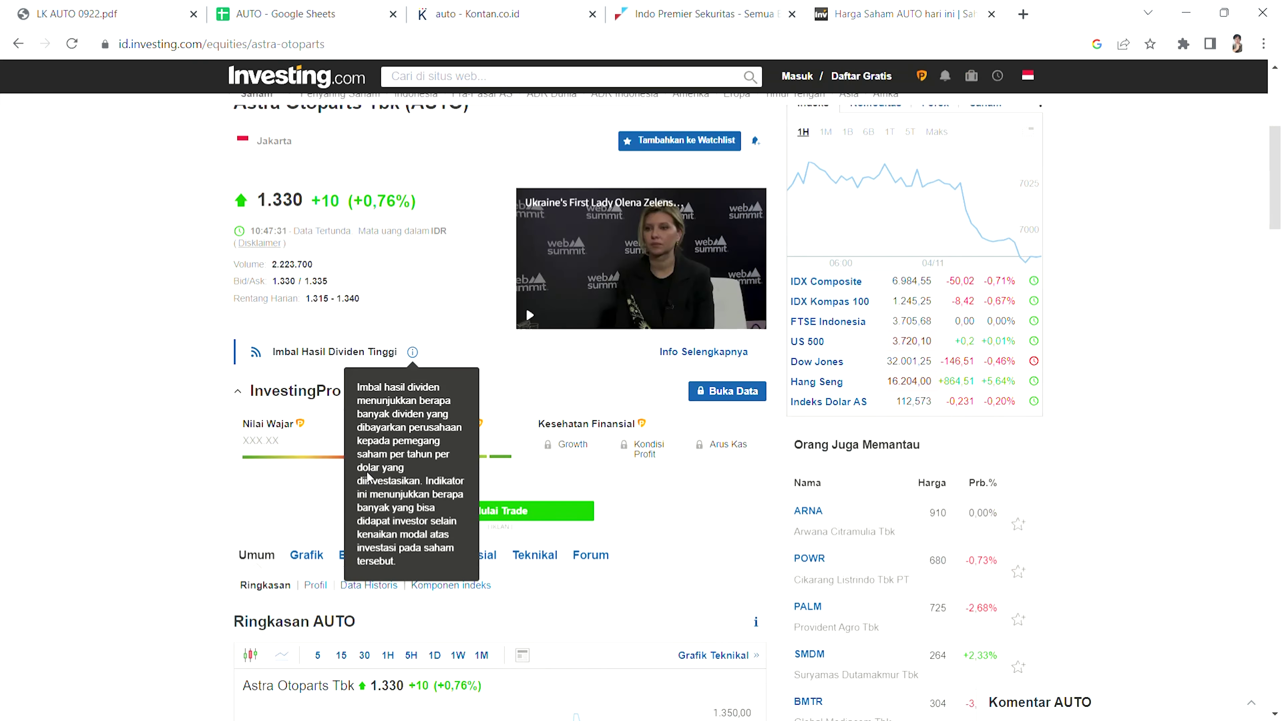
{"action": "scroll", "coordinate": [281, 413], "scroll_direction": "down", "scroll_amount": 5}
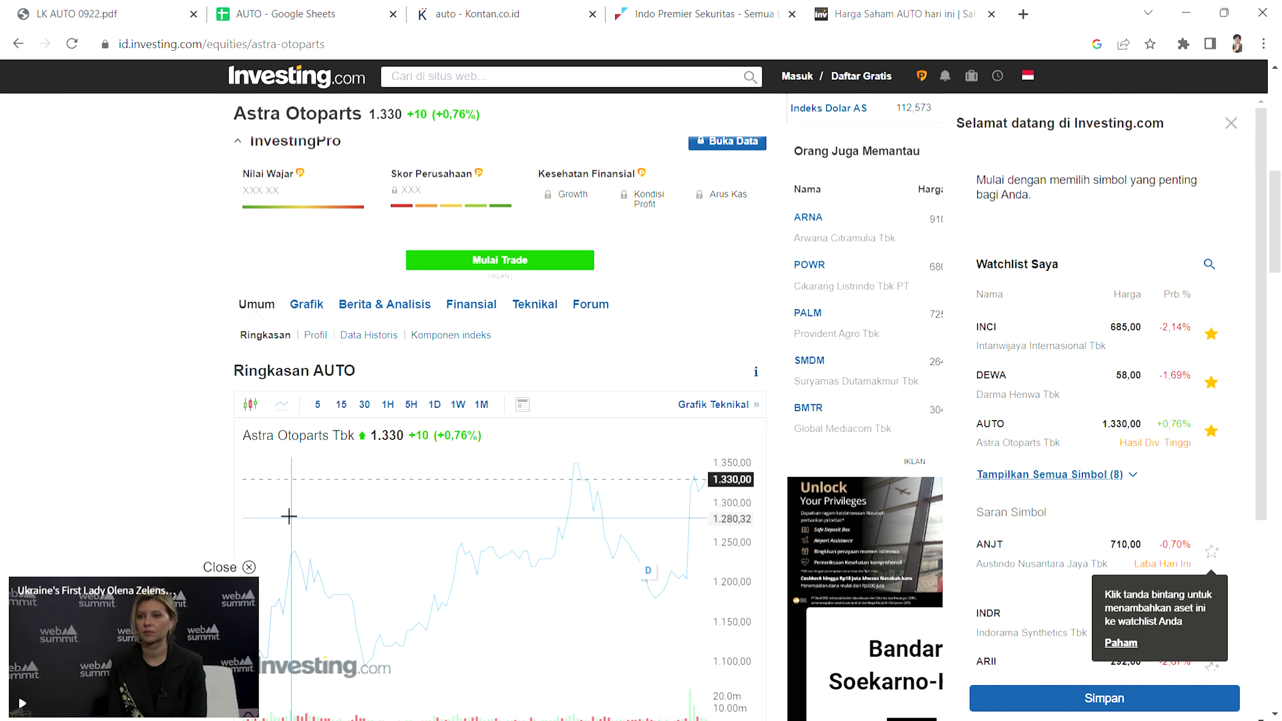
{"action": "left_click", "coordinate": [251, 405]}
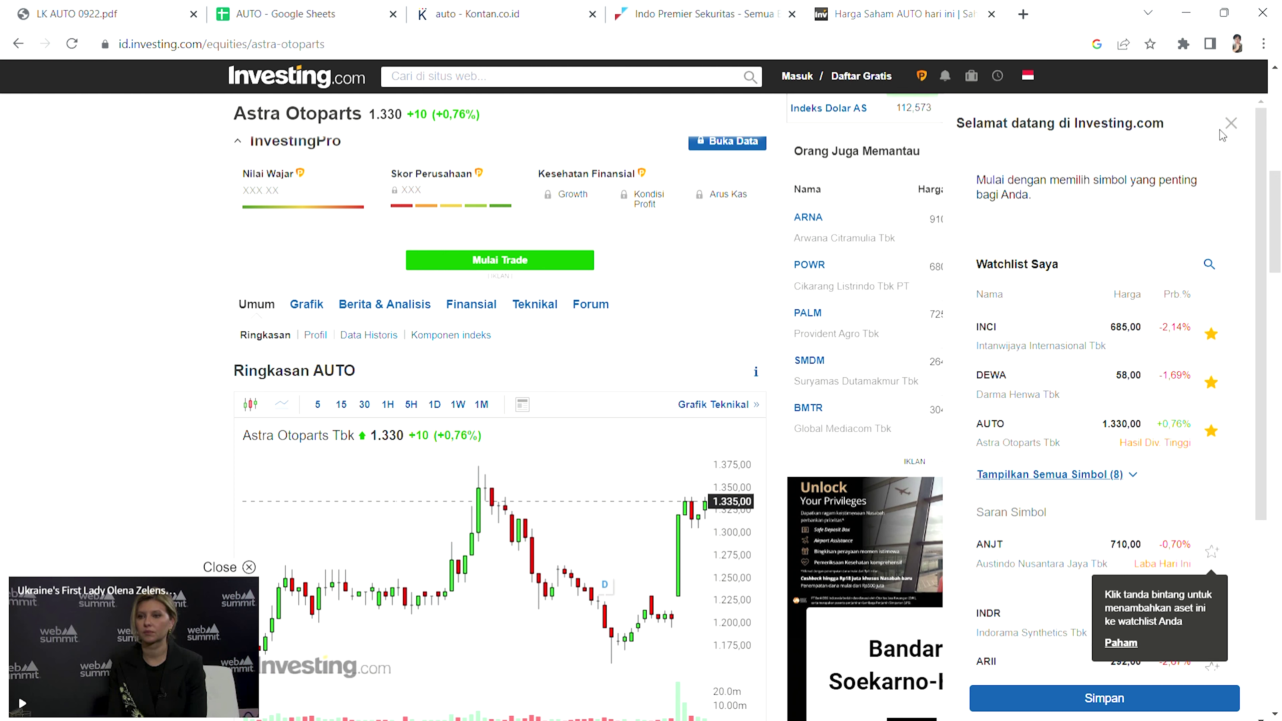
{"action": "left_click", "coordinate": [1230, 124]}
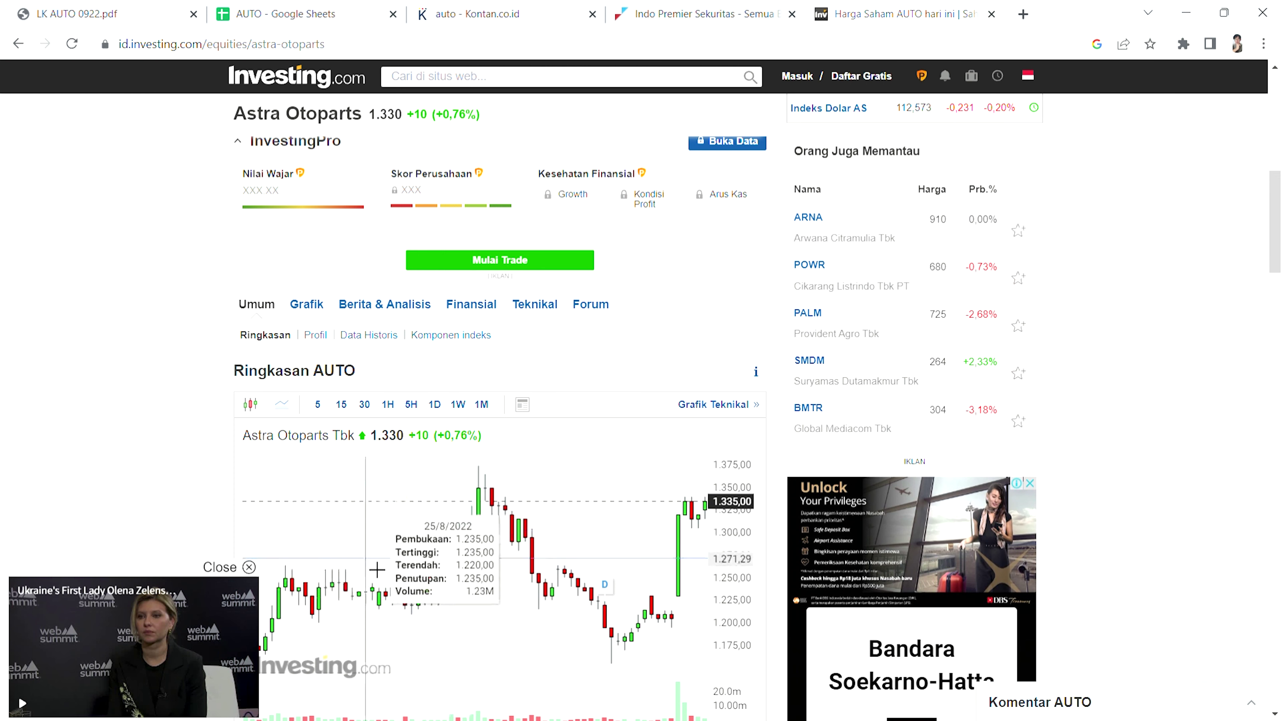
{"action": "left_click", "coordinate": [229, 567]}
- Set the AUTO price chart's time range to Maks
{"action": "scroll", "coordinate": [145, 566], "scroll_direction": "down", "scroll_amount": 5}
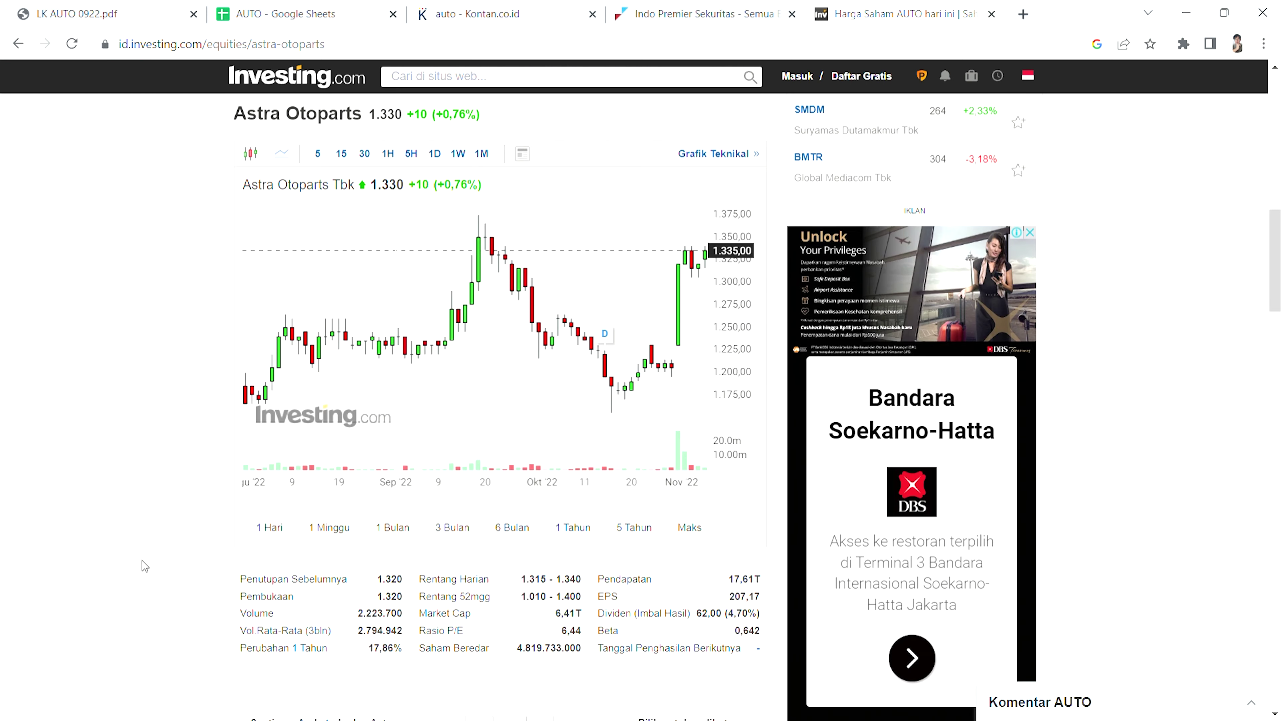
{"action": "scroll", "coordinate": [442, 581], "scroll_direction": "up", "scroll_amount": 2}
{"action": "left_click", "coordinate": [693, 611]}
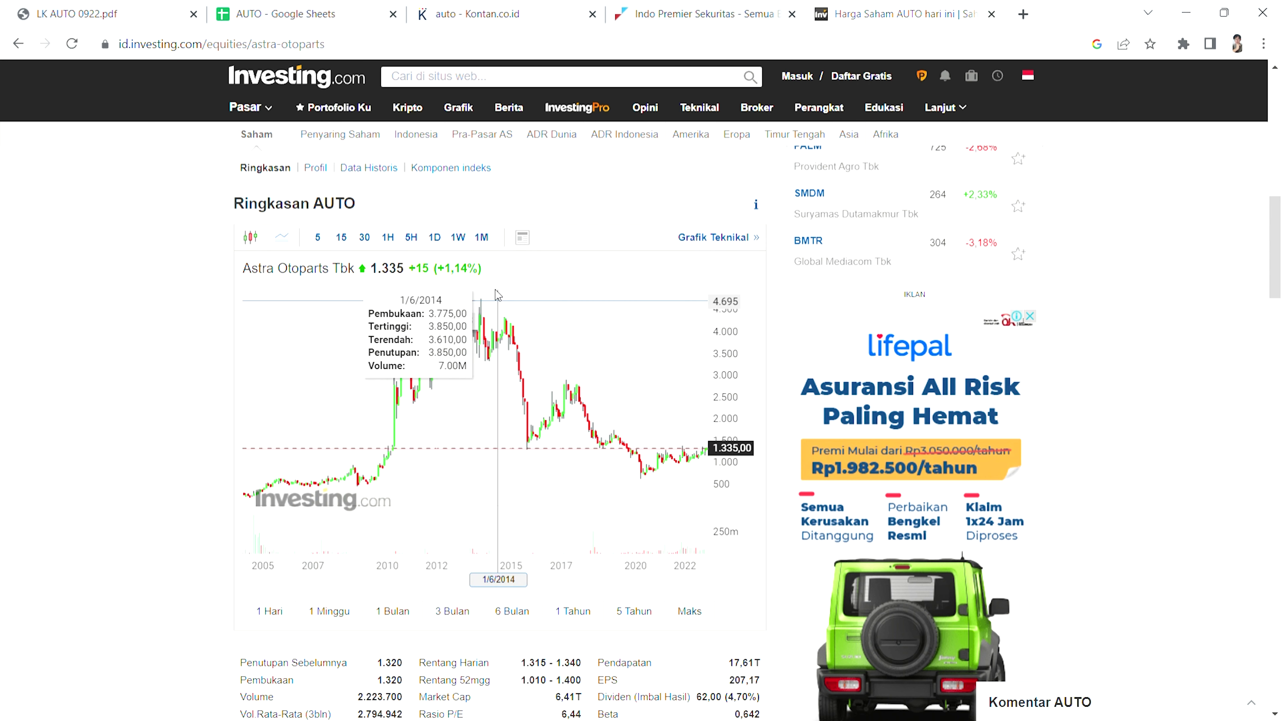
- Return to the AUTO sheet and select the 2010 to 2014 Omset and Laba Bersih figures (A5:C9) for review
{"action": "left_click", "coordinate": [277, 13]}
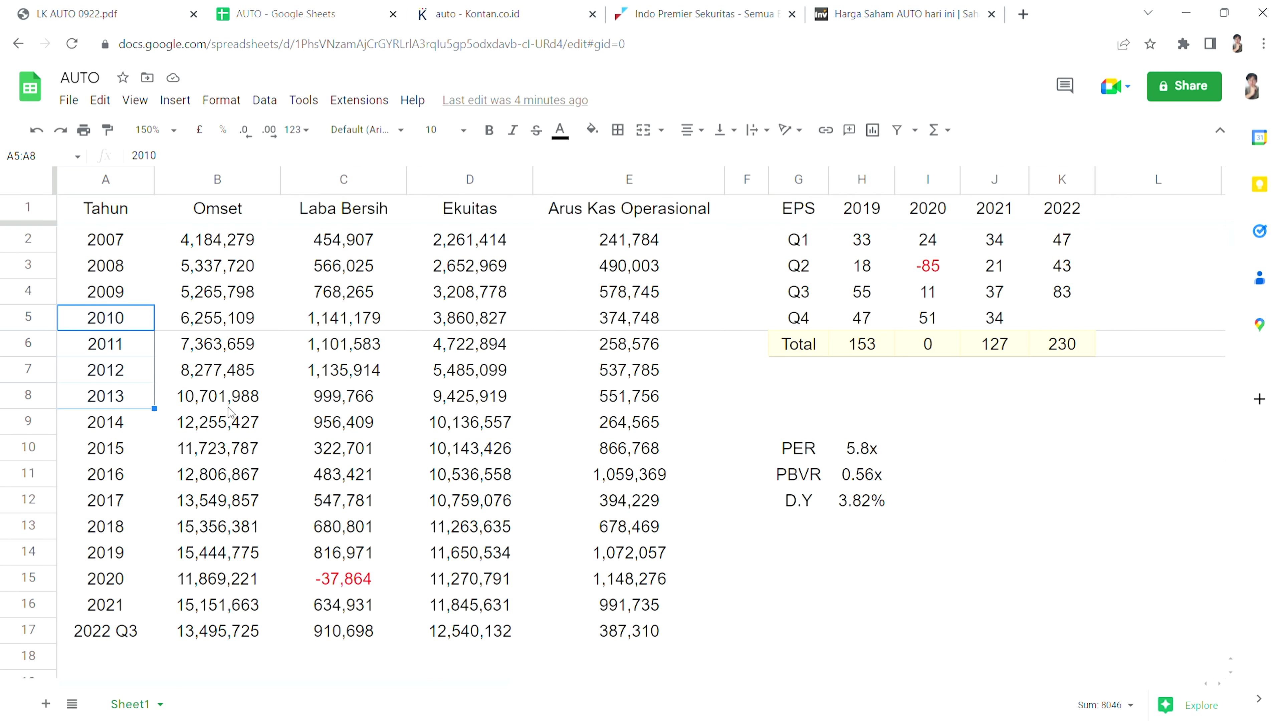
{"action": "left_click", "coordinate": [138, 315]}
{"action": "left_click", "coordinate": [142, 445]}
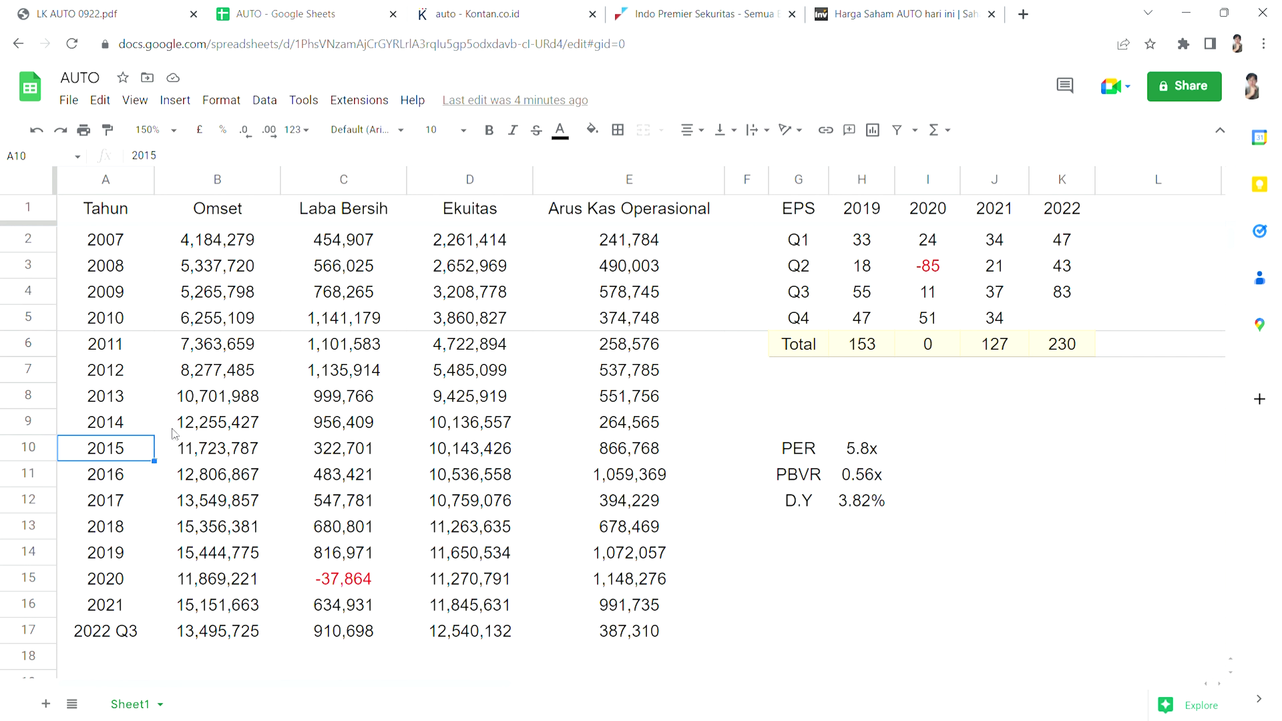
{"action": "left_click_drag", "start_coordinate": [141, 318], "coordinate": [392, 422]}
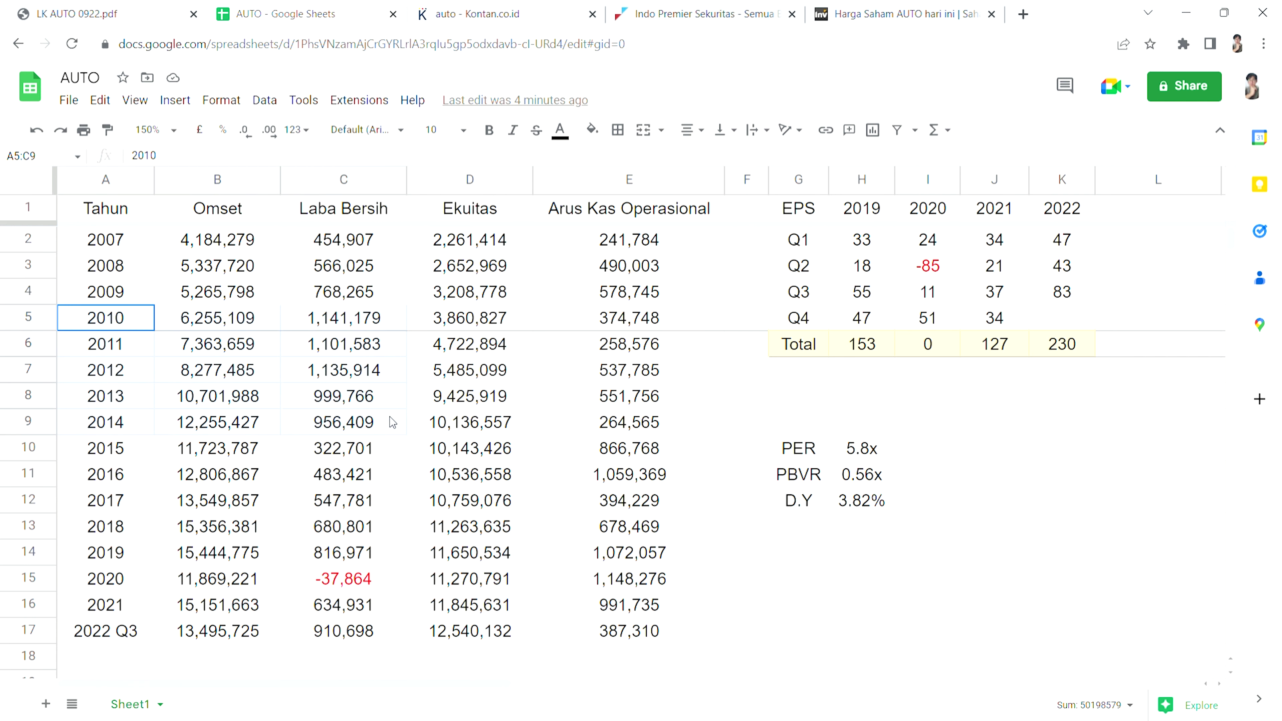
{"action": "left_click", "coordinate": [145, 322]}
{"action": "left_click_drag", "start_coordinate": [137, 322], "coordinate": [346, 431]}
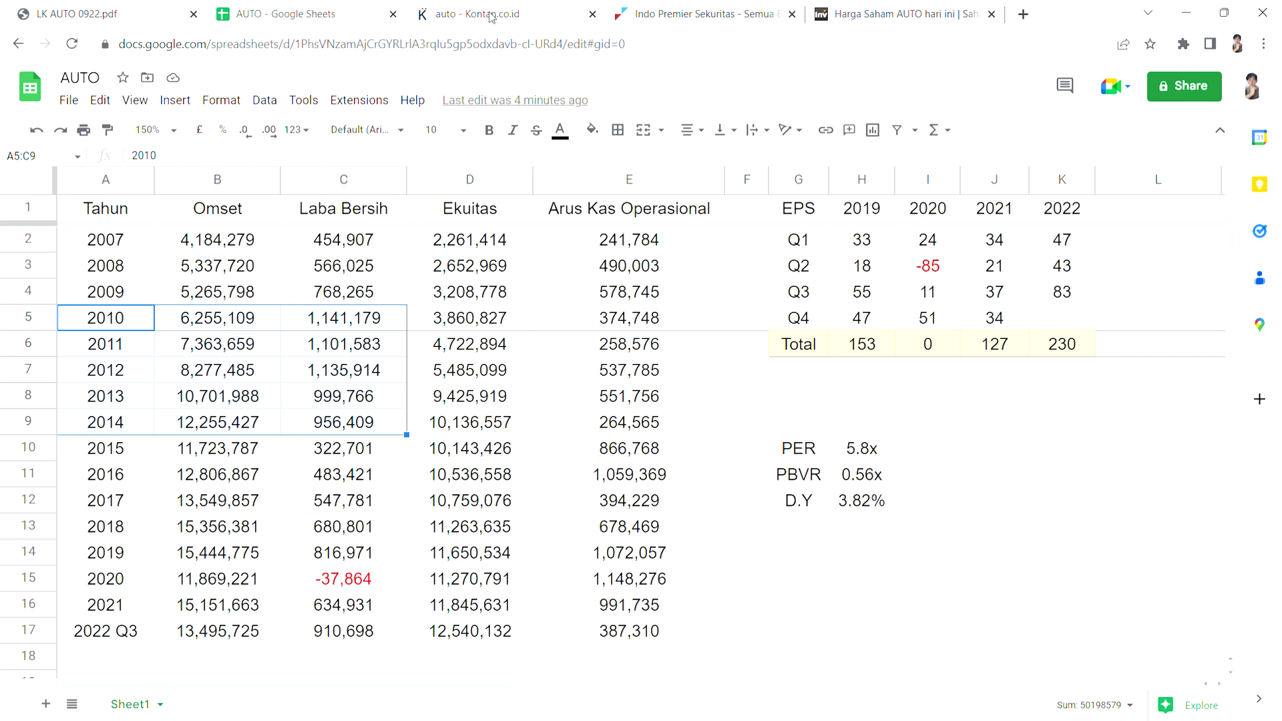
- Examine the long-term AUTO price chart on Investing.com and compare it with the 2022 Q3 Laba Bersih in the sheet
{"action": "left_click", "coordinate": [881, 14]}
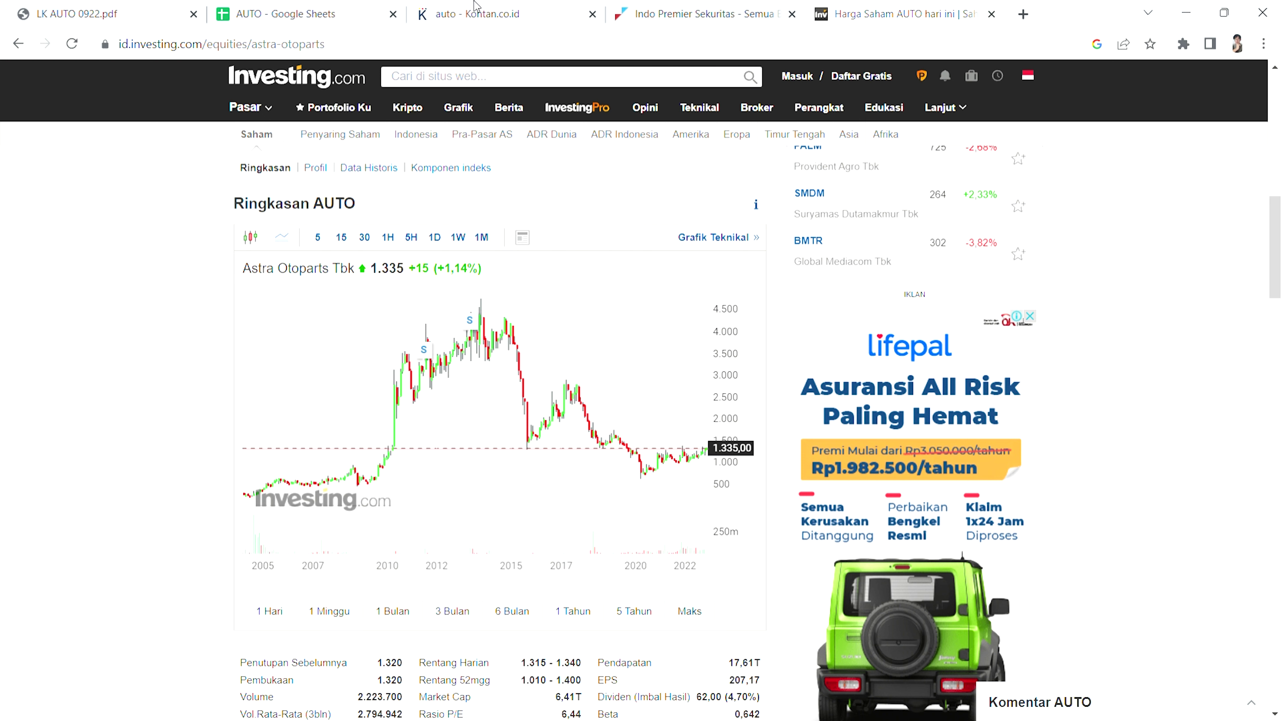
{"action": "left_click", "coordinate": [329, 14]}
{"action": "left_click", "coordinate": [370, 658]}
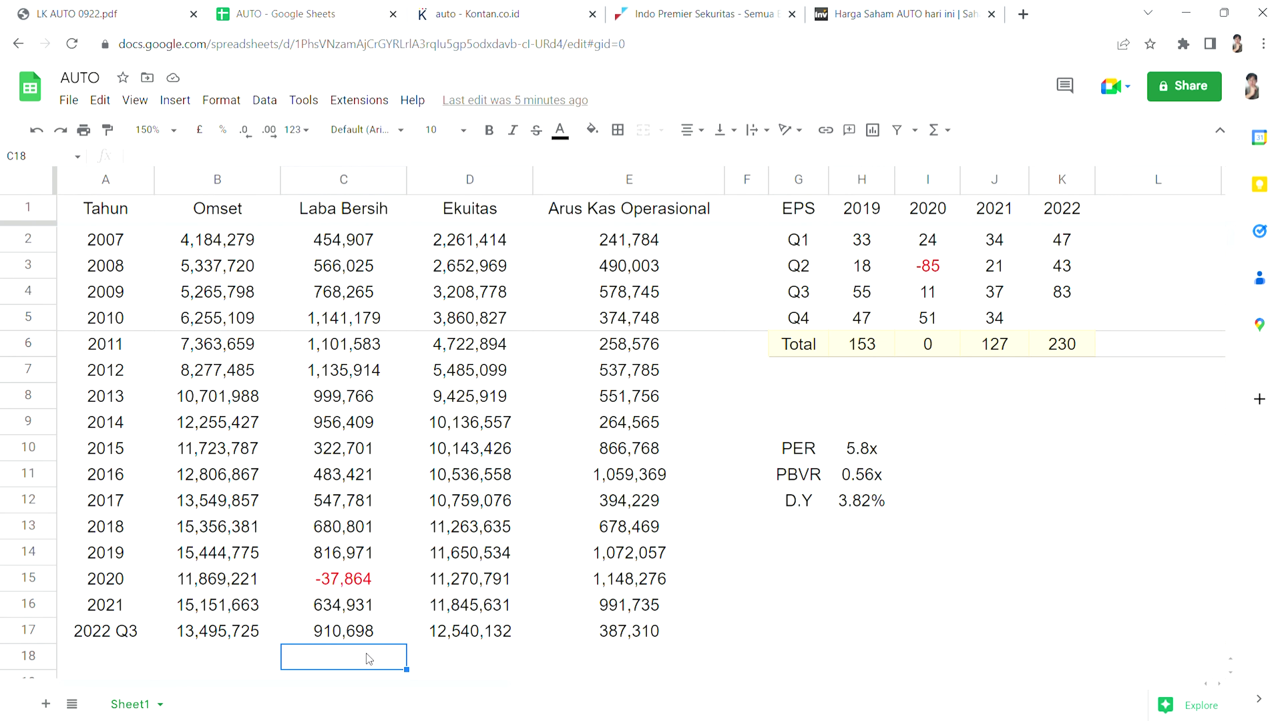
- Add comparison valuation multiples in column J, with 1,5x in J11 for PBVR and 15x in J10 for PER
{"action": "left_click", "coordinate": [942, 482]}
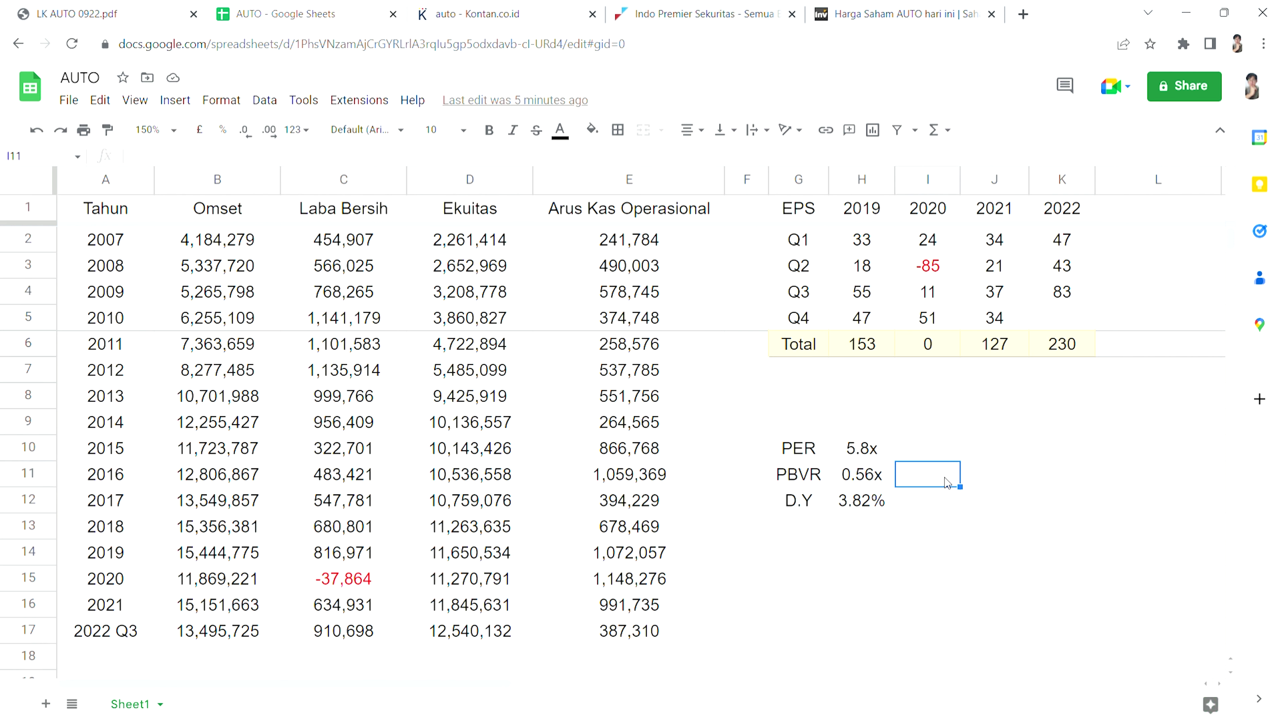
{"action": "left_click", "coordinate": [989, 484]}
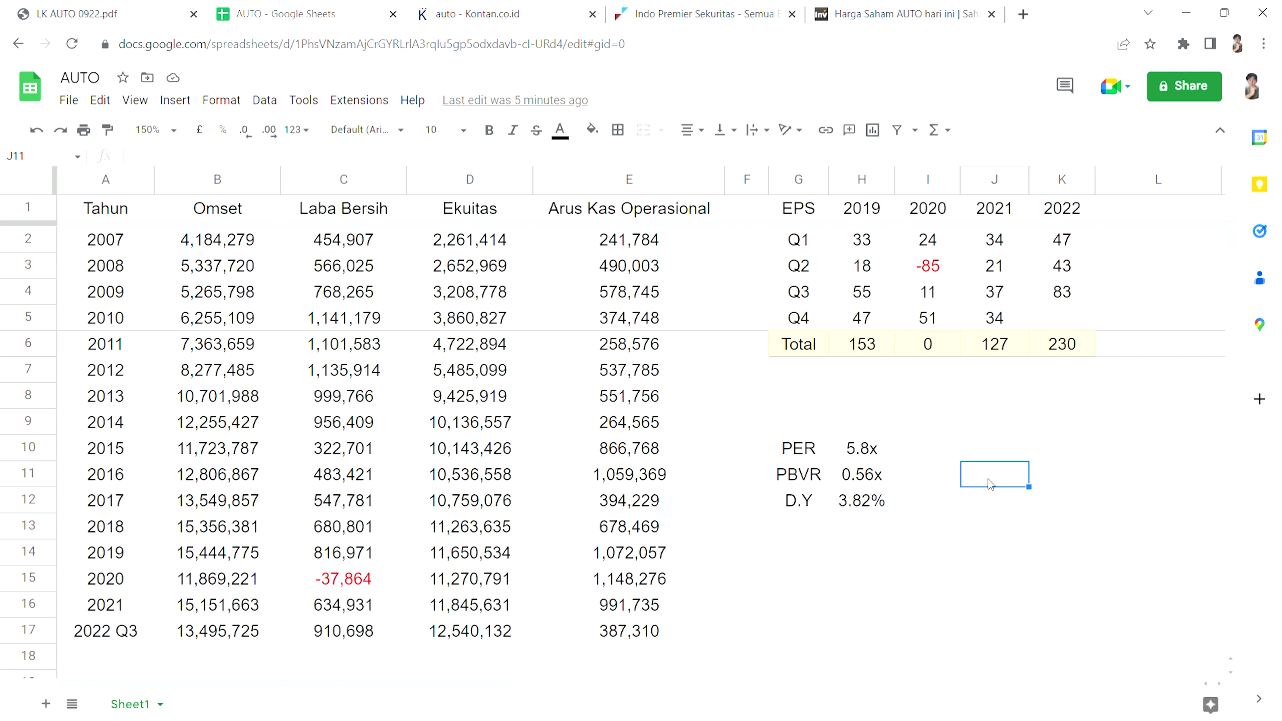
{"action": "type", "text": "1,5x"}
{"action": "left_click", "coordinate": [1007, 455]}
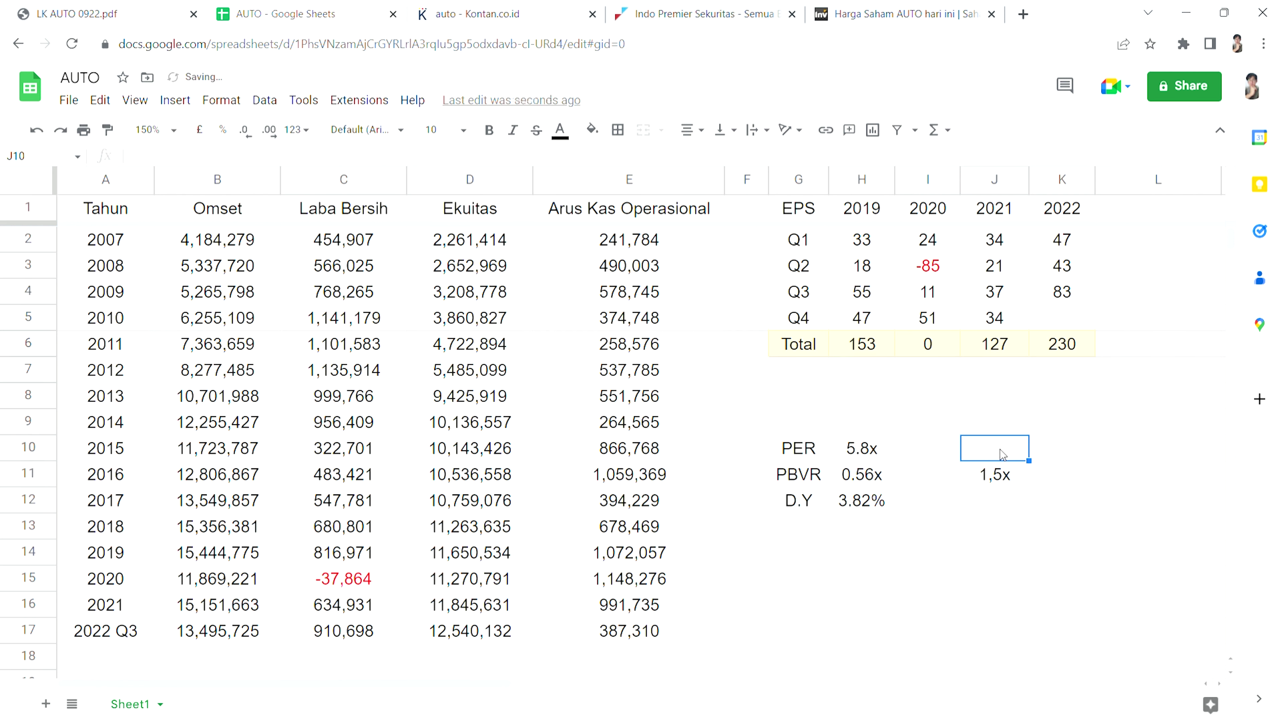
{"action": "type", "text": "15x"}
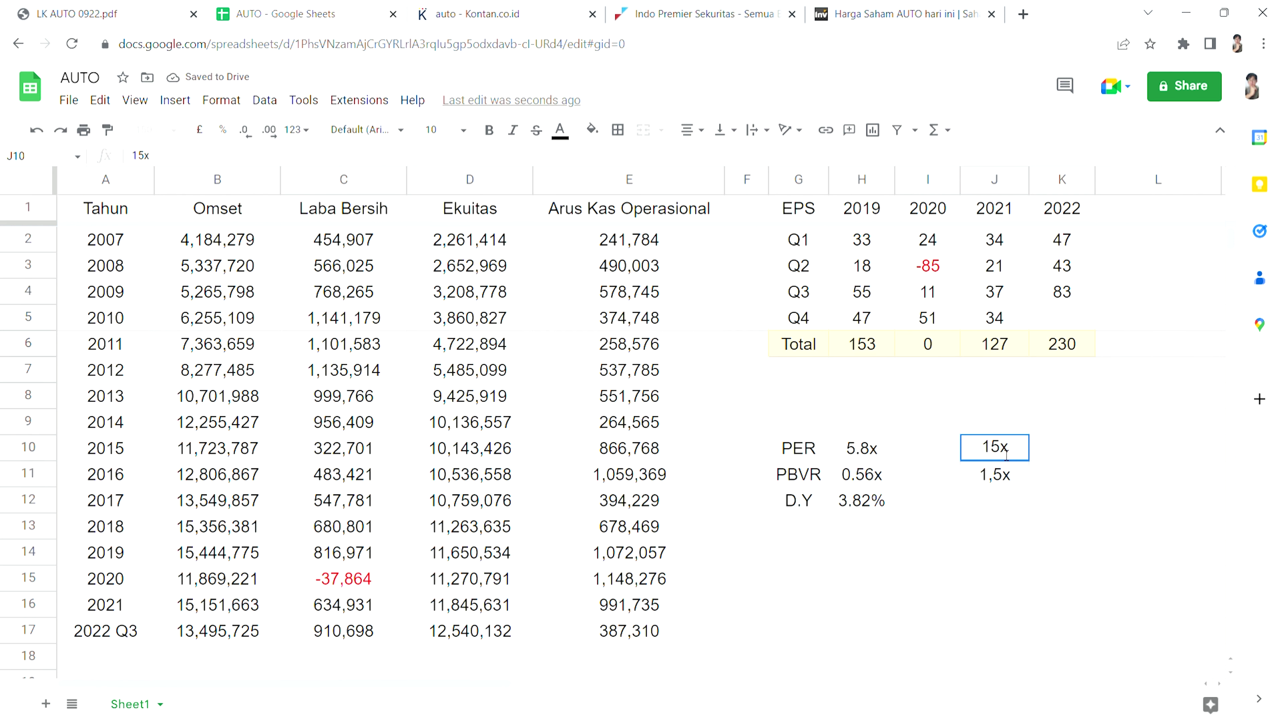
{"action": "key", "text": "Left"}
{"action": "key", "text": "Left"}
{"action": "key", "text": "Right"}
{"action": "key", "text": "Right"}
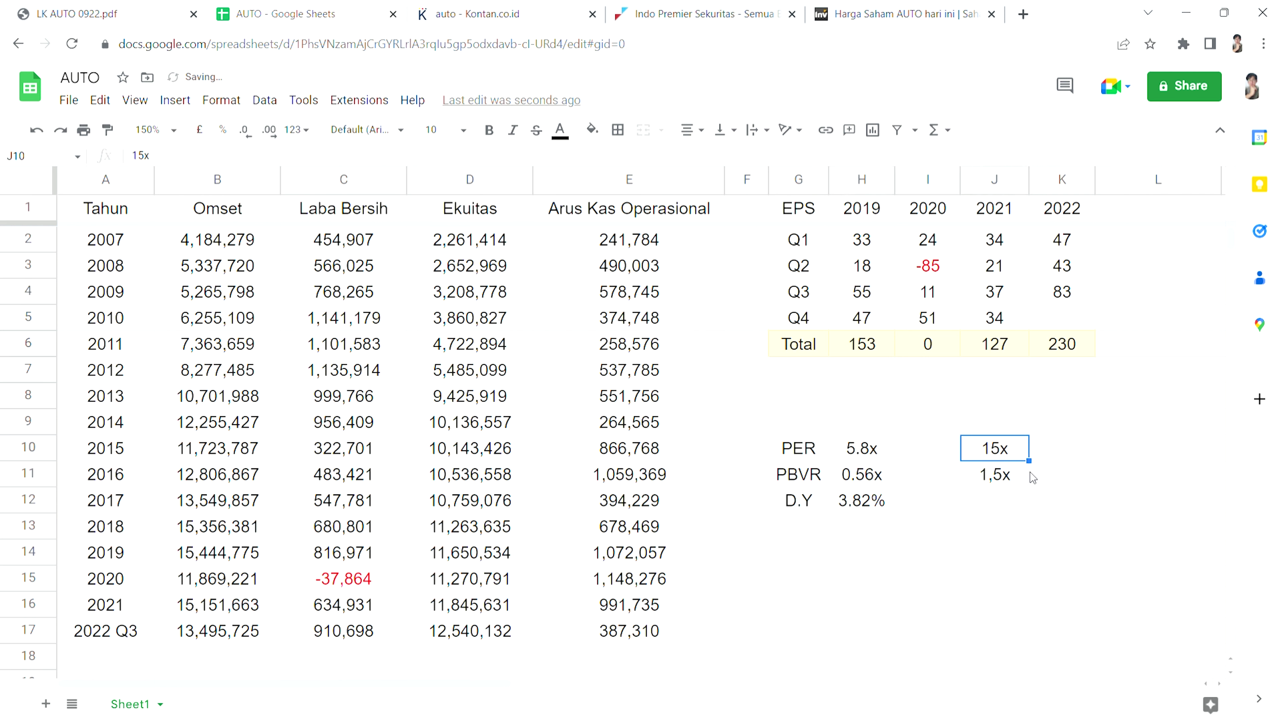
- Change the comparison PER in J10 to 18x
{"action": "double_click", "coordinate": [1002, 453]}
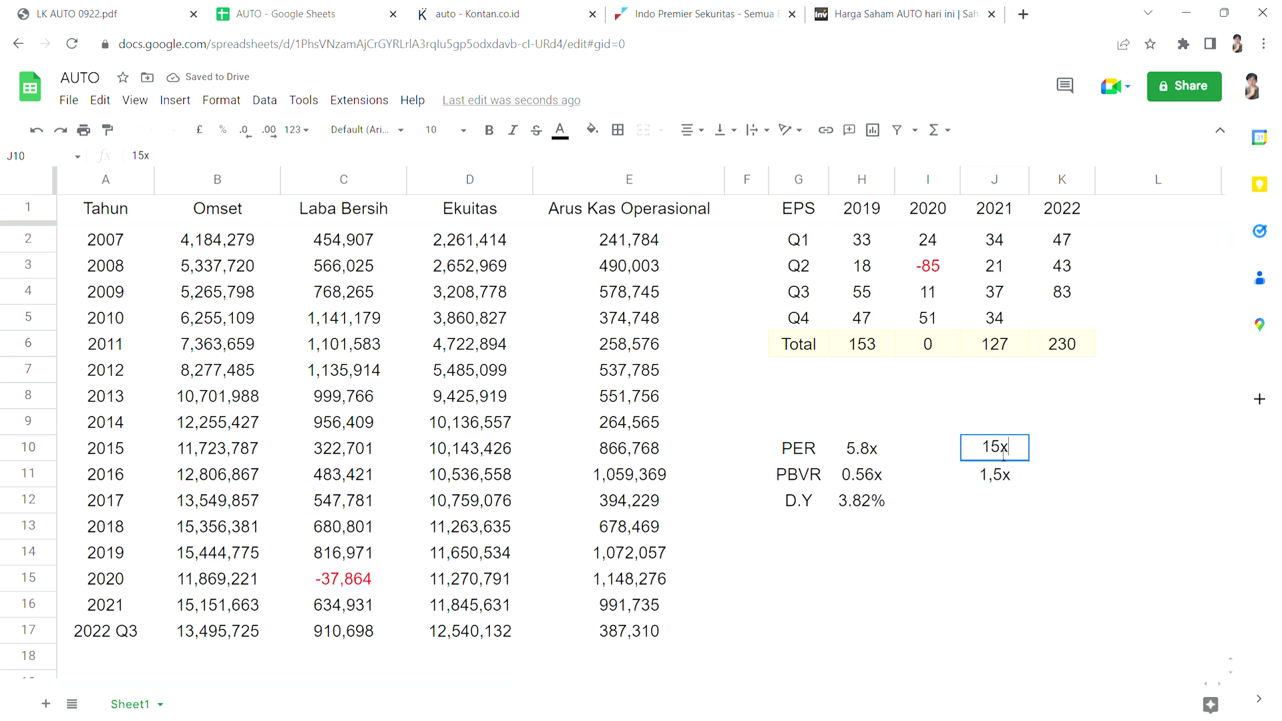
{"action": "key", "text": "BackSpace"}
{"action": "type", "text": "8"}
{"action": "left_click", "coordinate": [998, 512]}
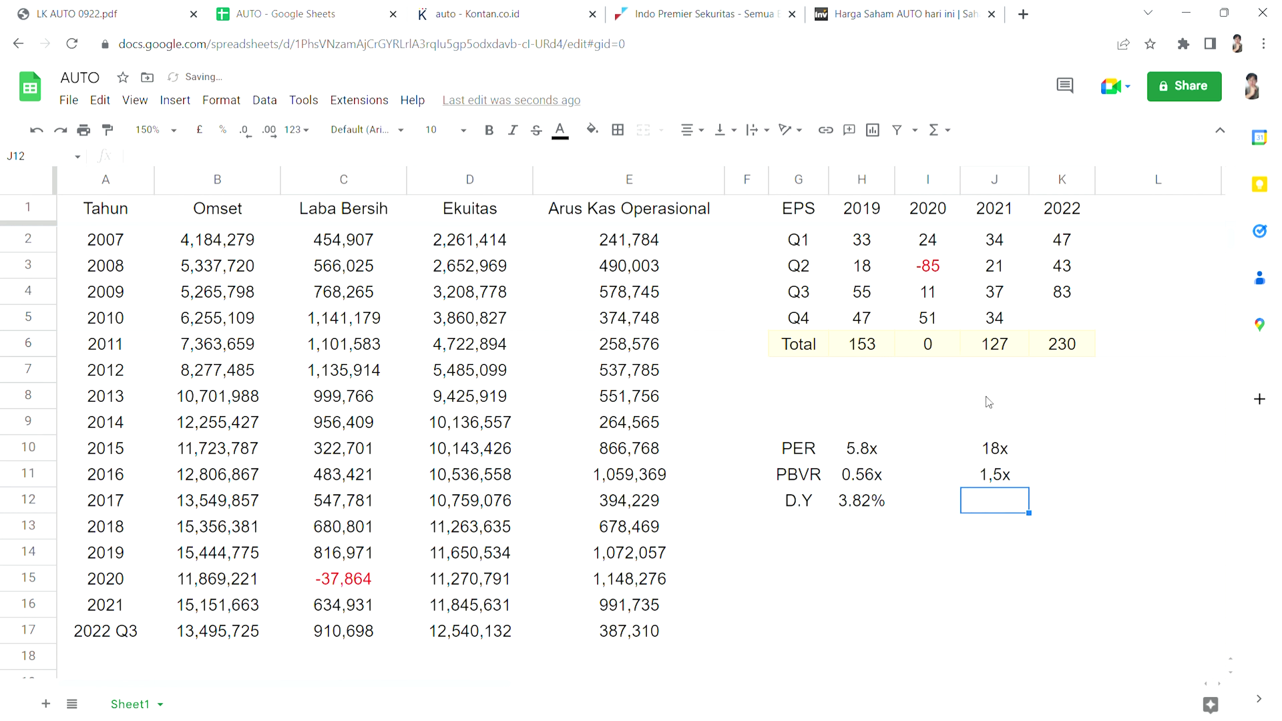
- Review the 2022 Q3 row and the PBVR multiple in J11, and switch to the Investing.com price chart to examine 2010
{"action": "left_click", "coordinate": [378, 655]}
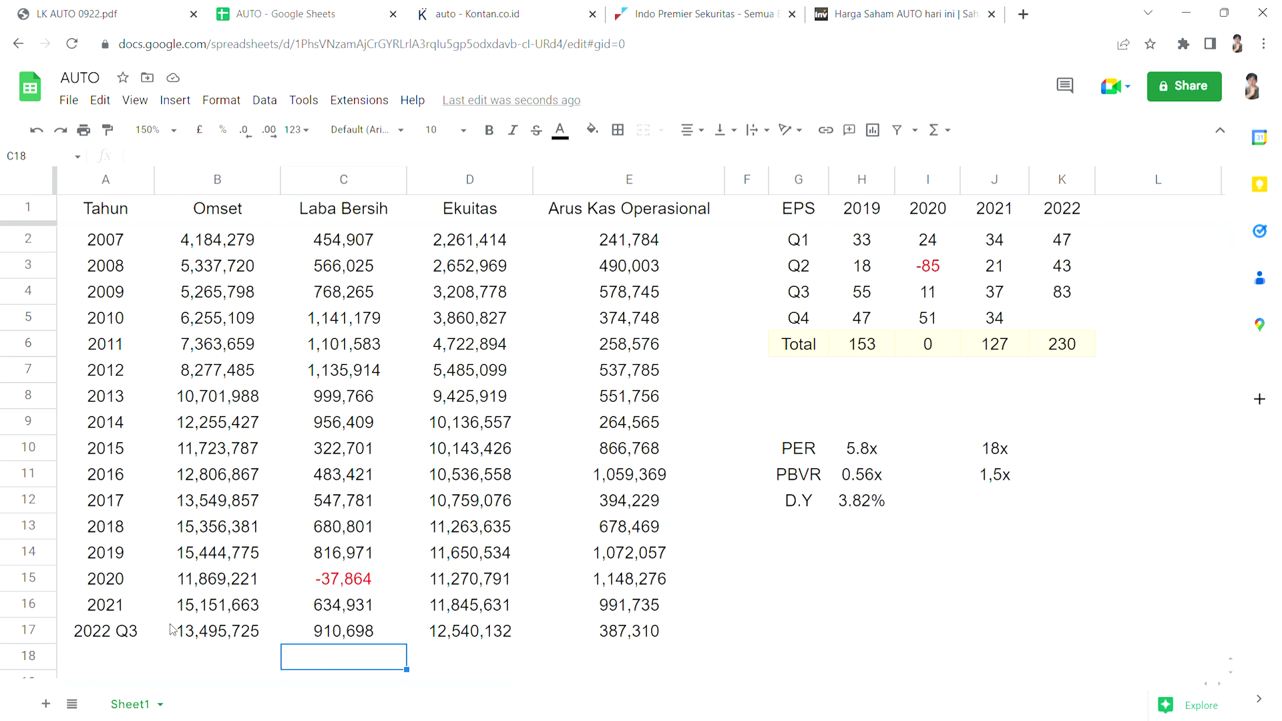
{"action": "left_click", "coordinate": [134, 630]}
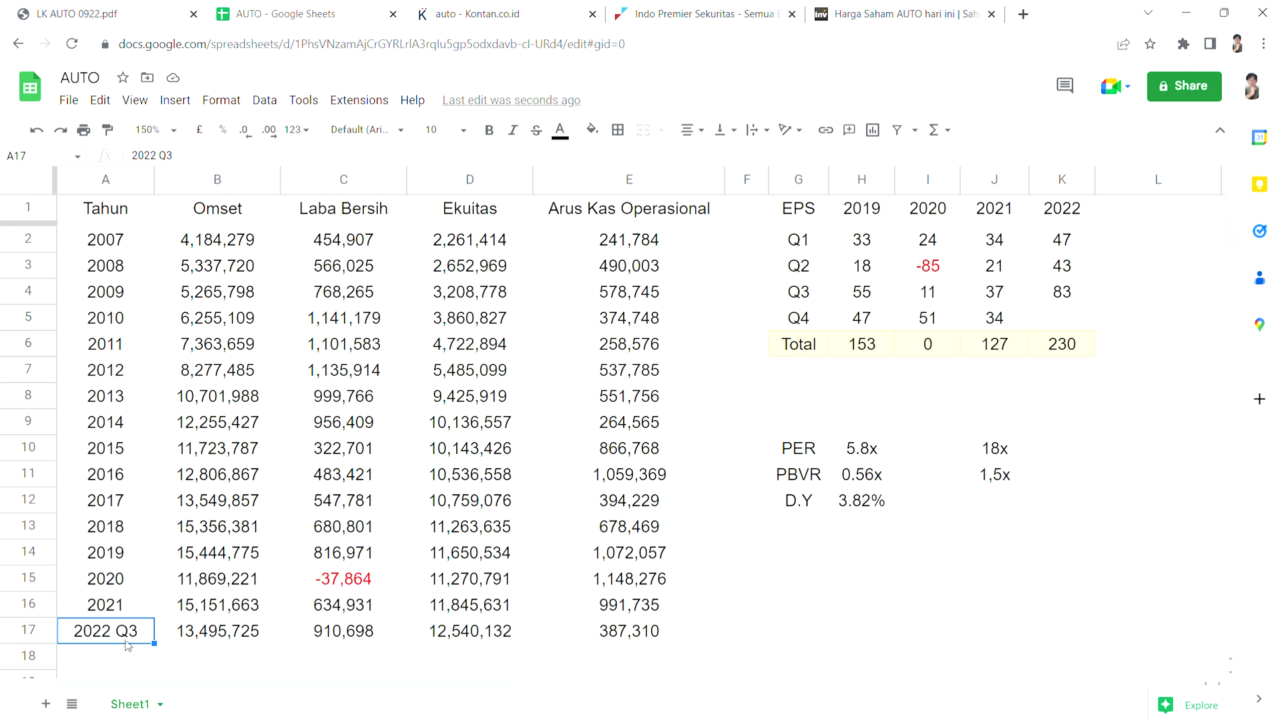
{"action": "left_click", "coordinate": [973, 547]}
{"action": "left_click", "coordinate": [1017, 480]}
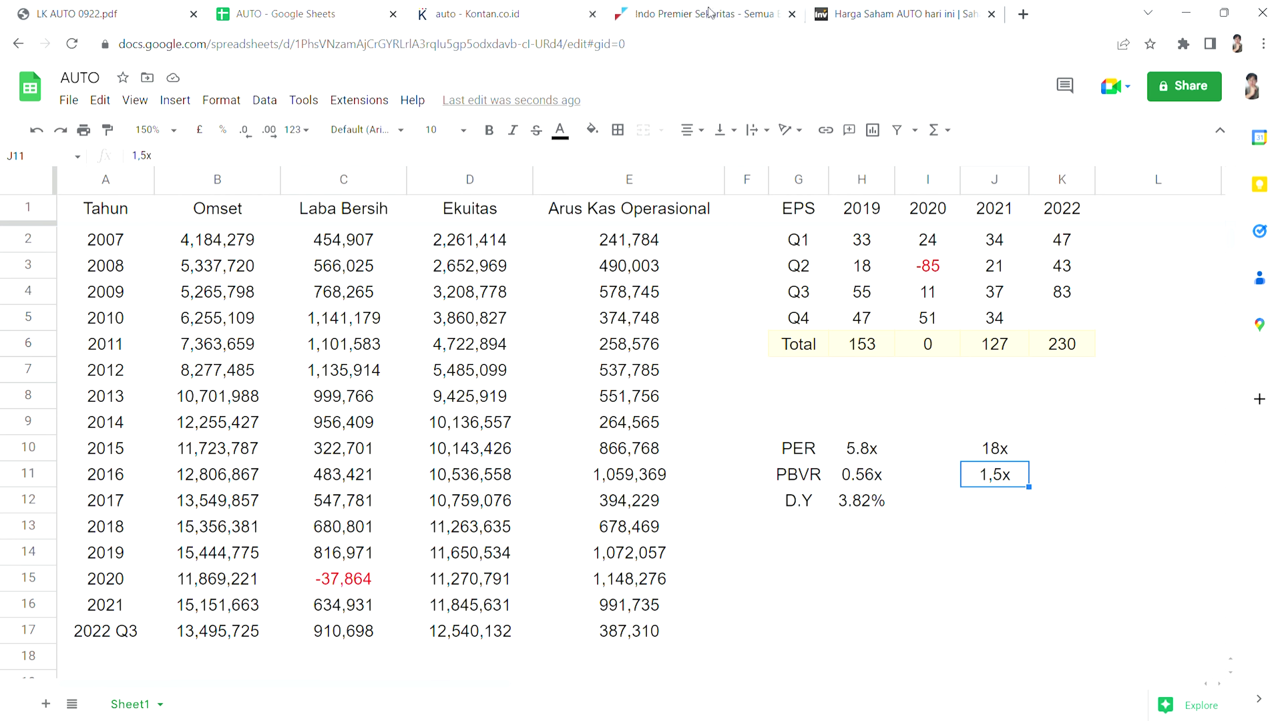
{"action": "left_click", "coordinate": [907, 14]}
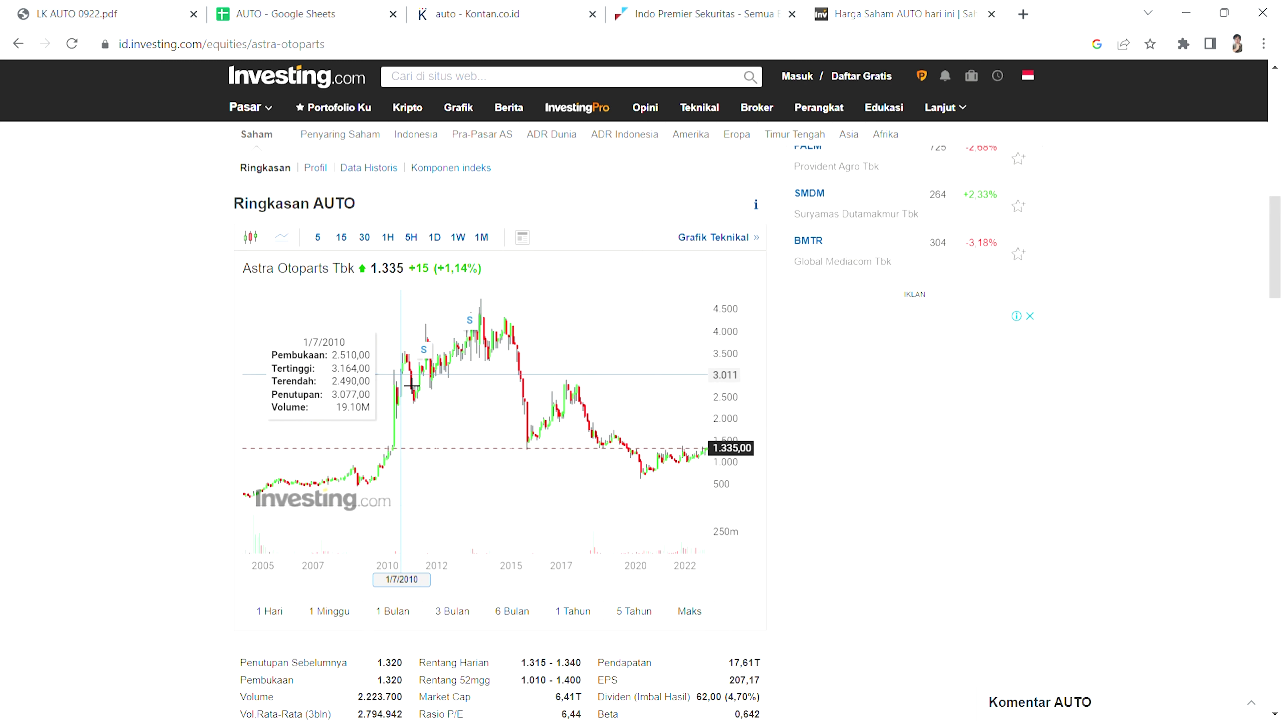